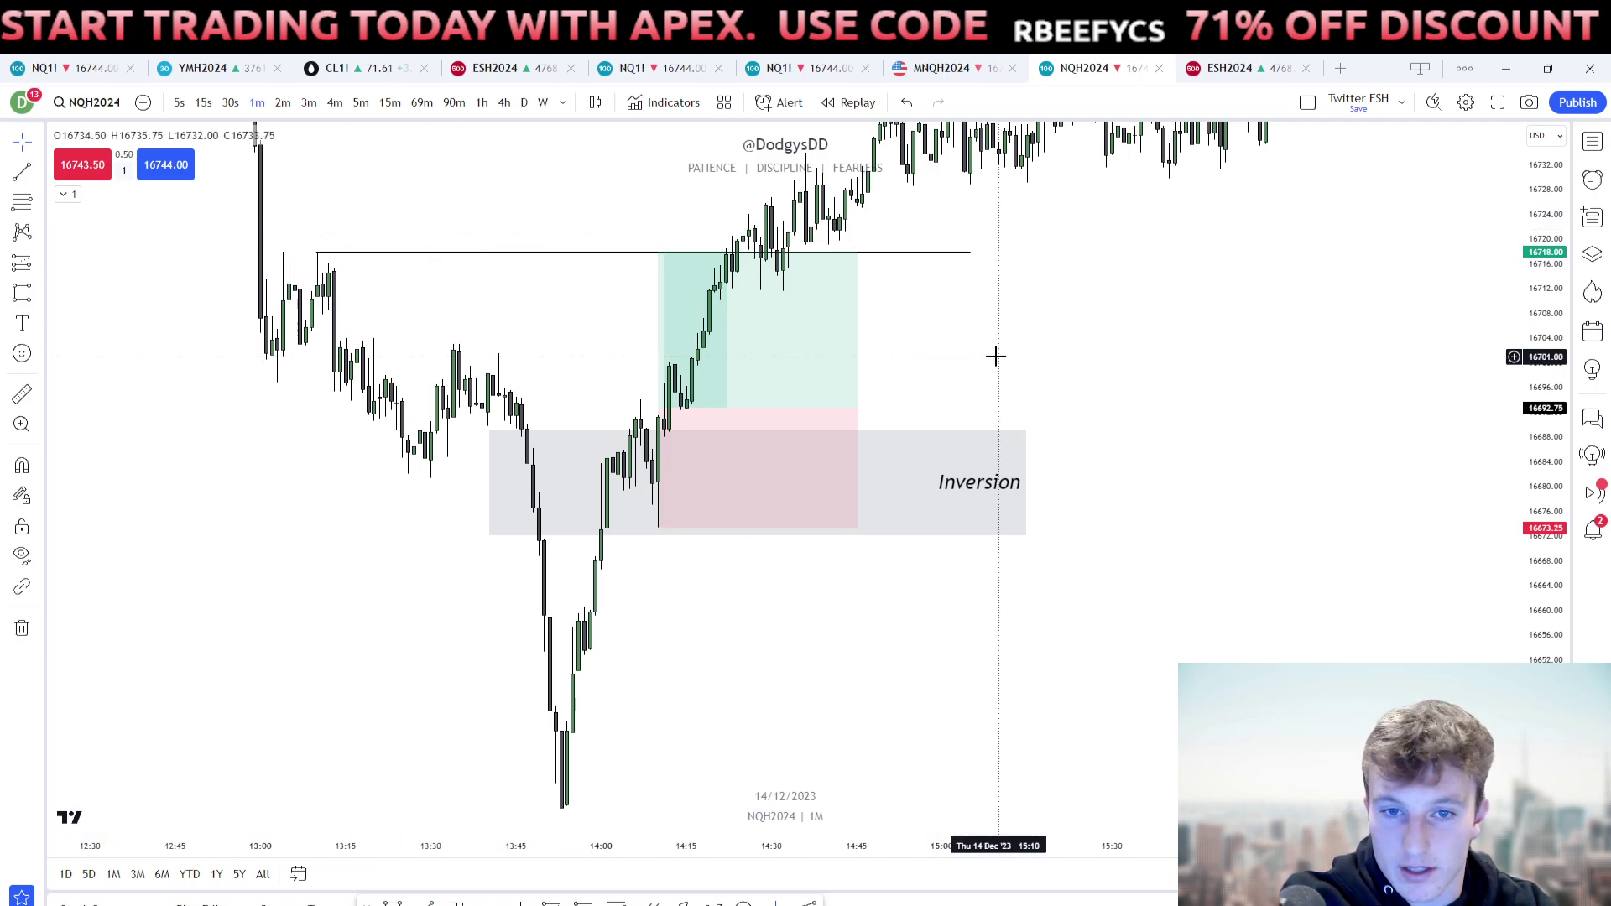
pyautogui.moveTo(1309, 432); pyautogui.dragTo(1338, 453)
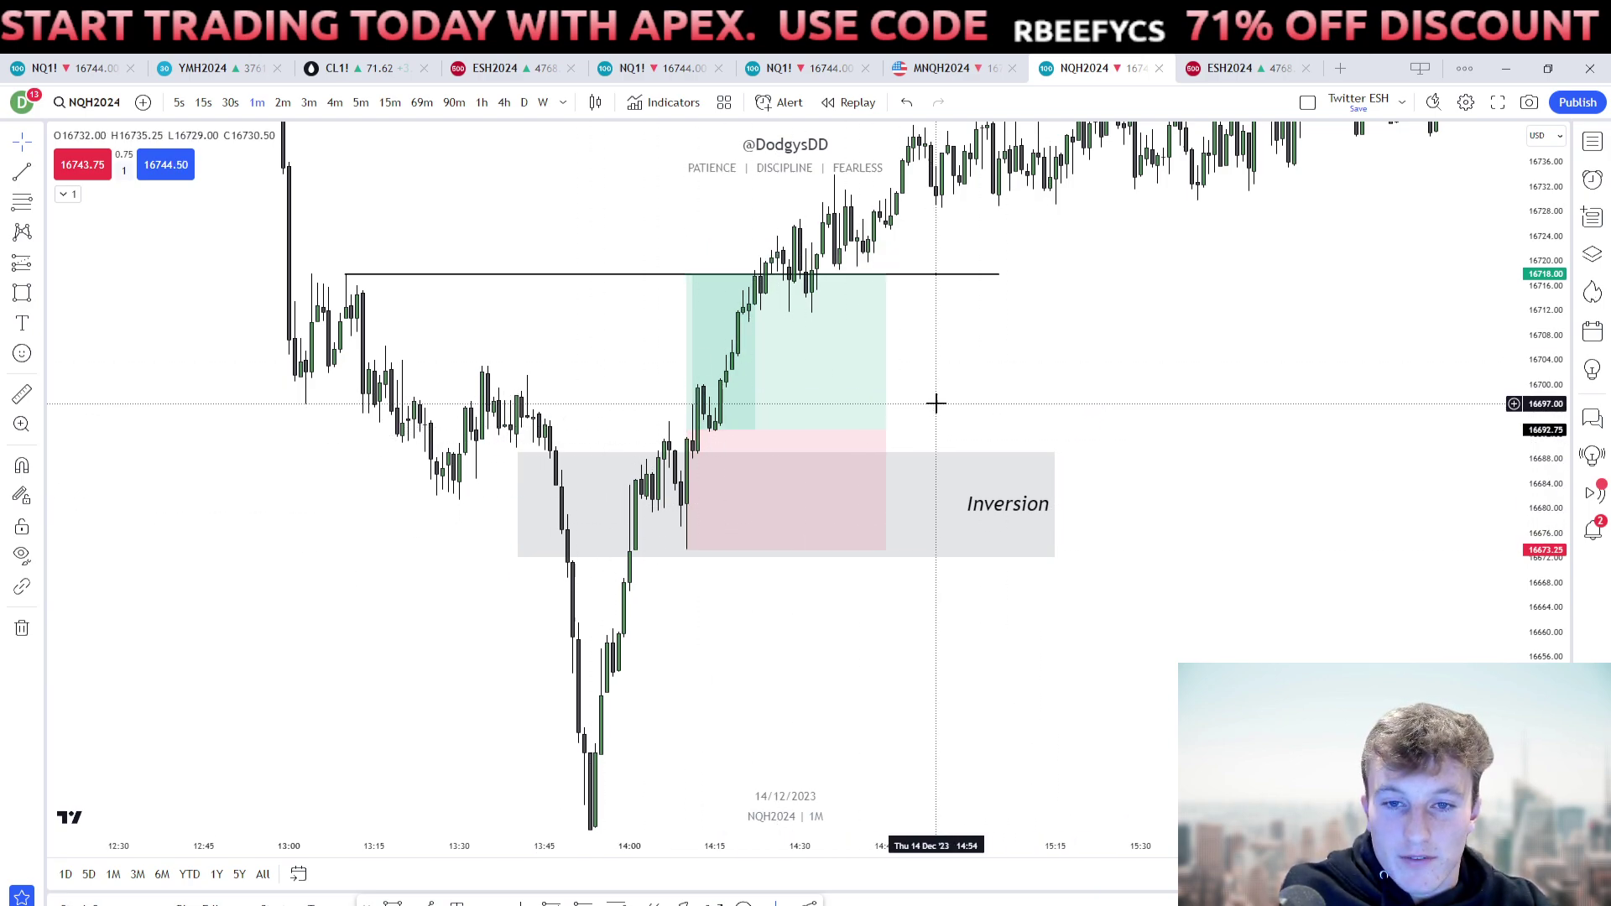
pyautogui.moveTo(936, 395); pyautogui.dragTo(942, 395)
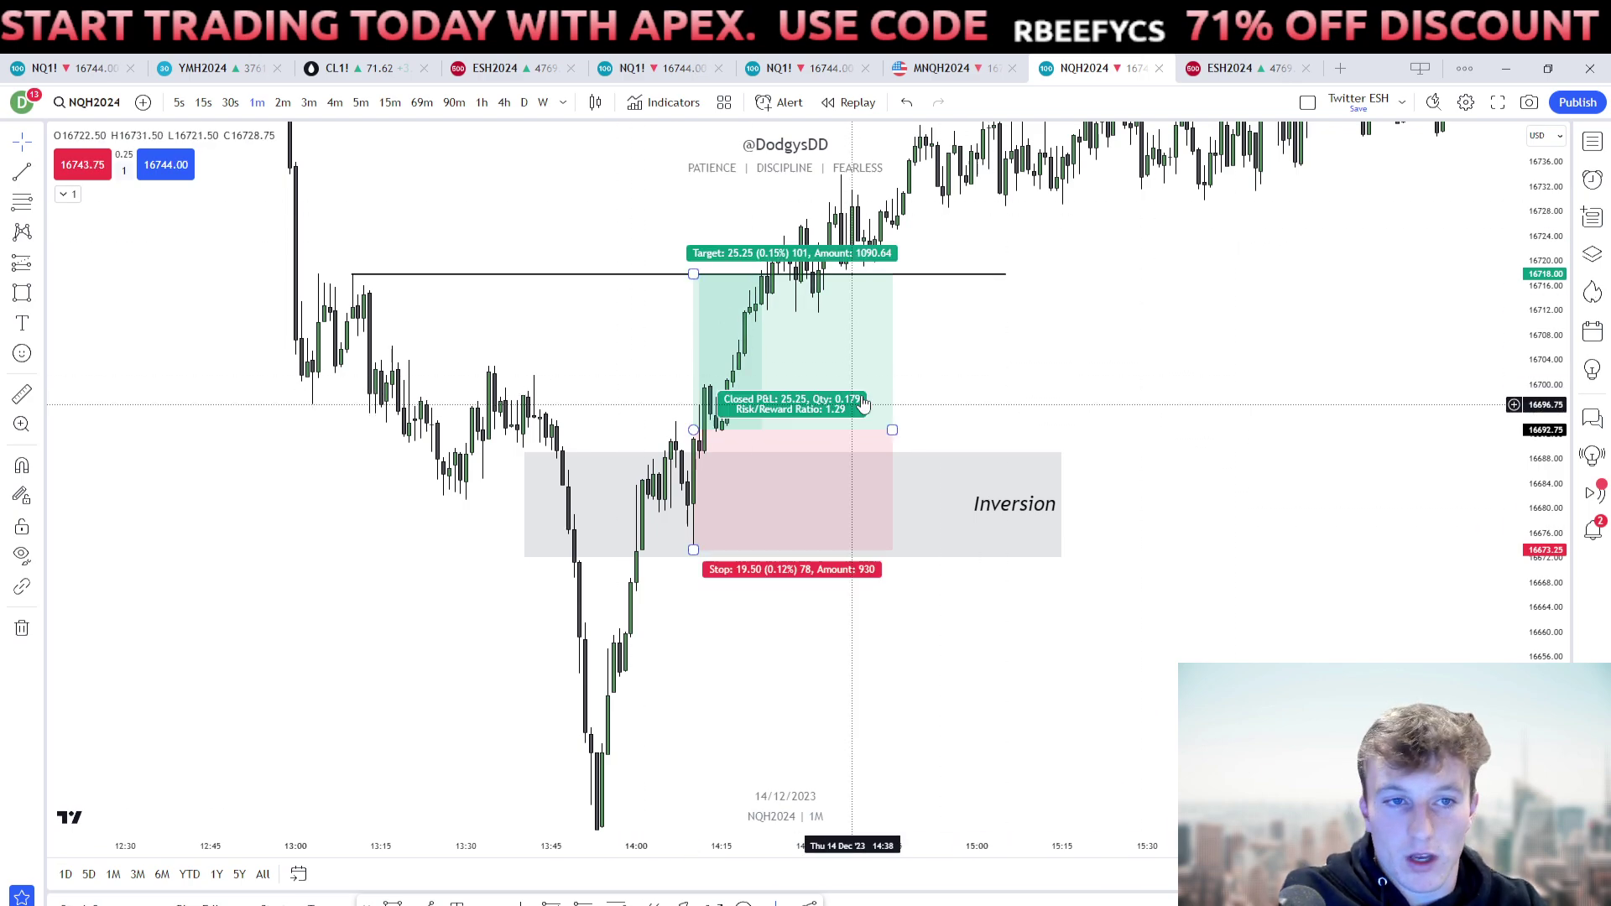
pyautogui.click(784, 410)
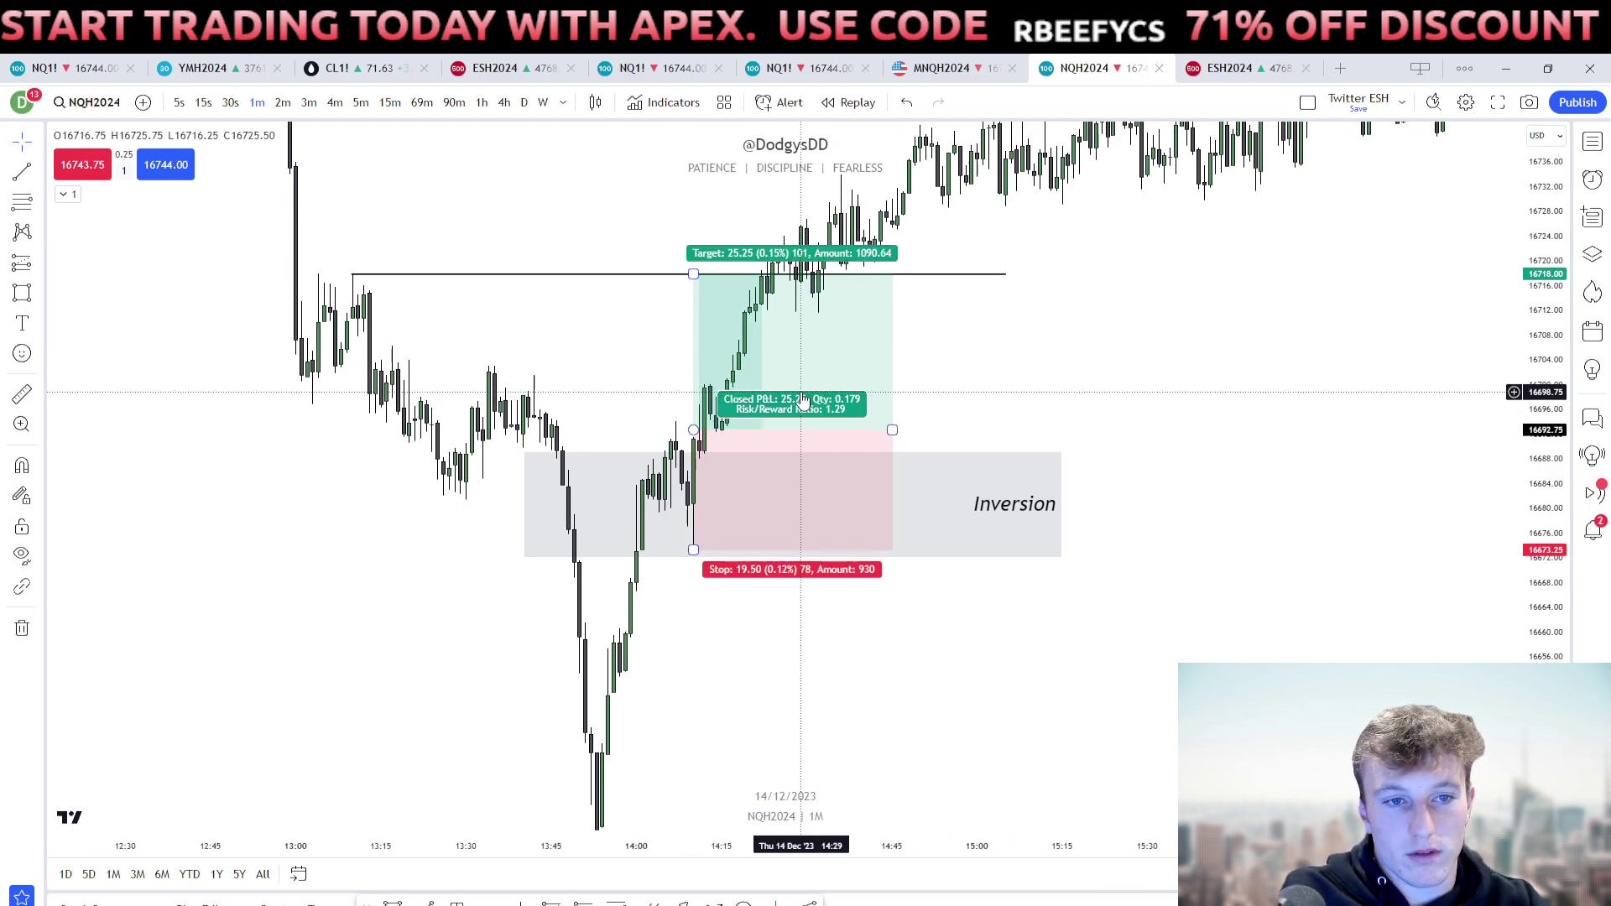
# Switch the chart to the 5-minute timeframe and show the 13 December rally together with the 14 December sell-off.
pyautogui.click(360, 102)
pyautogui.rightClick(1281, 327)
pyautogui.moveTo(1101, 310); pyautogui.dragTo(831, 325)
pyautogui.scroll(3, 1205, 477)
pyautogui.scroll(3, 1166, 495)
pyautogui.moveTo(1544, 497); pyautogui.dragTo(1543, 632)
pyautogui.scroll(-10, 1192, 491)
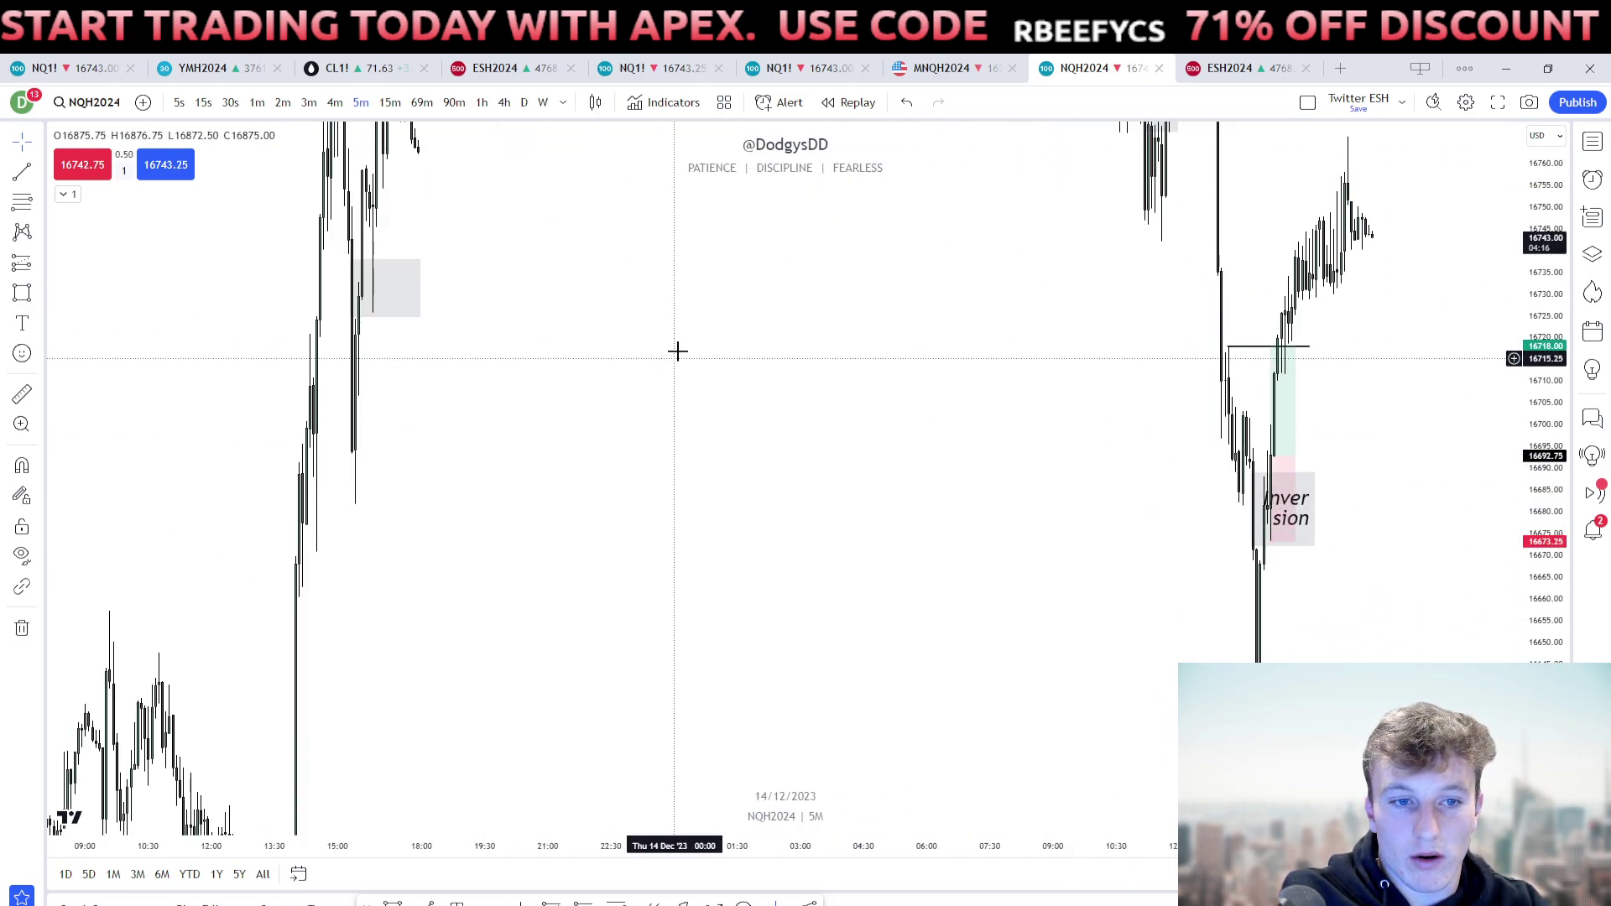
pyautogui.moveTo(676, 353); pyautogui.dragTo(629, 262)
pyautogui.moveTo(1544, 466); pyautogui.dragTo(1543, 684)
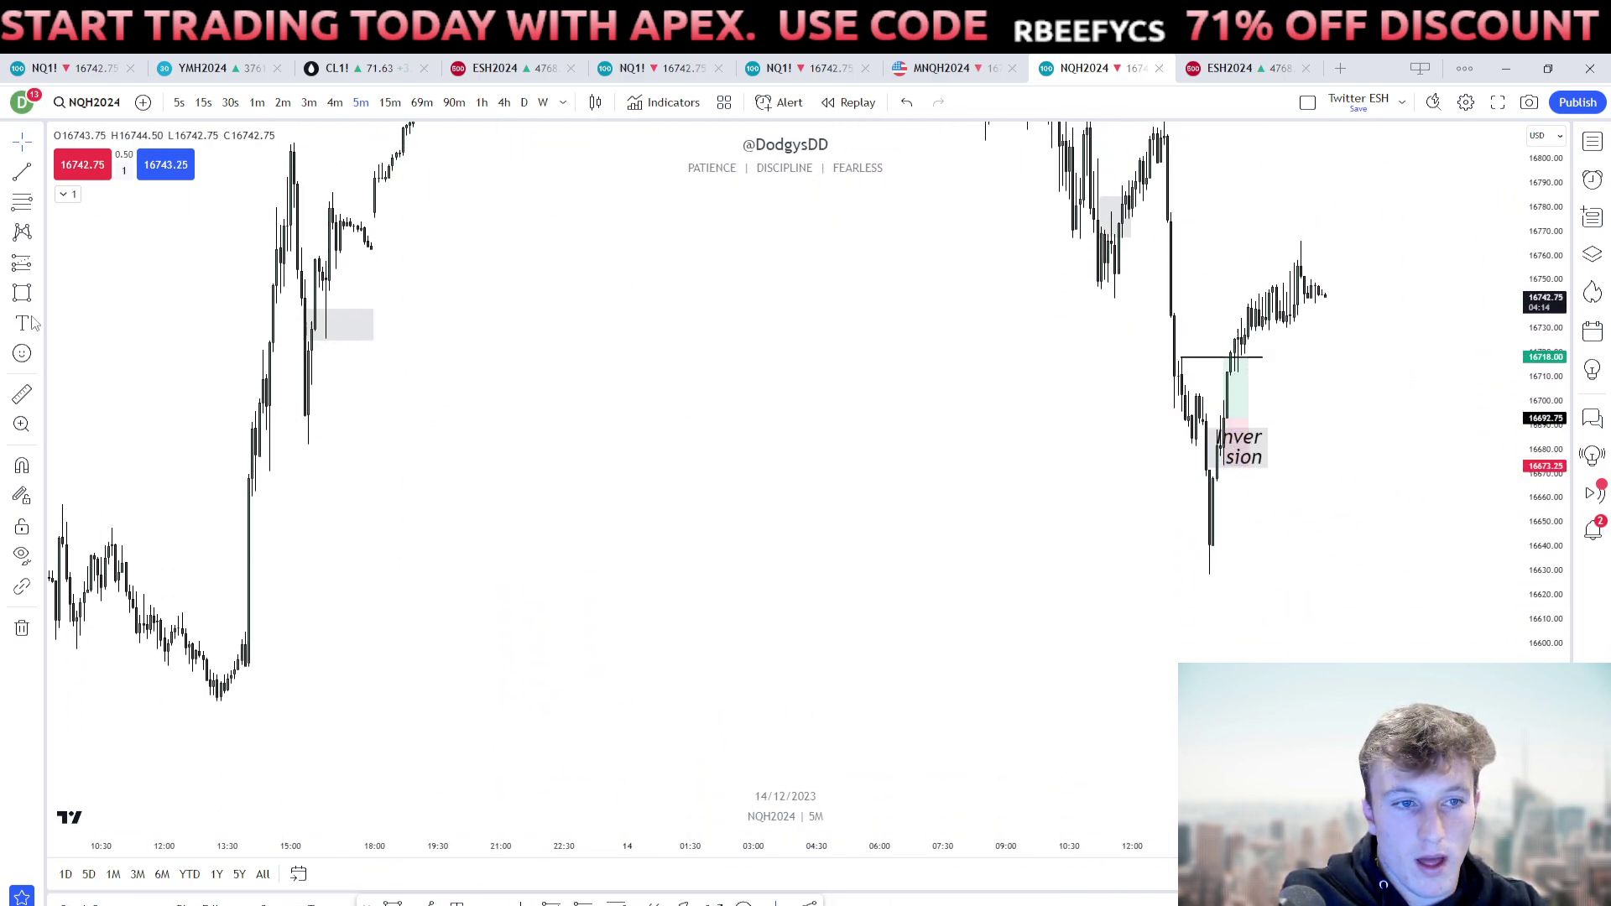
# Draw a rectangle over the 13 December rally's price gap, from about 16659 down to 16605, extending past the 14 December low.
pyautogui.click(22, 292)
pyautogui.moveTo(243, 497); pyautogui.dragTo(1279, 630)
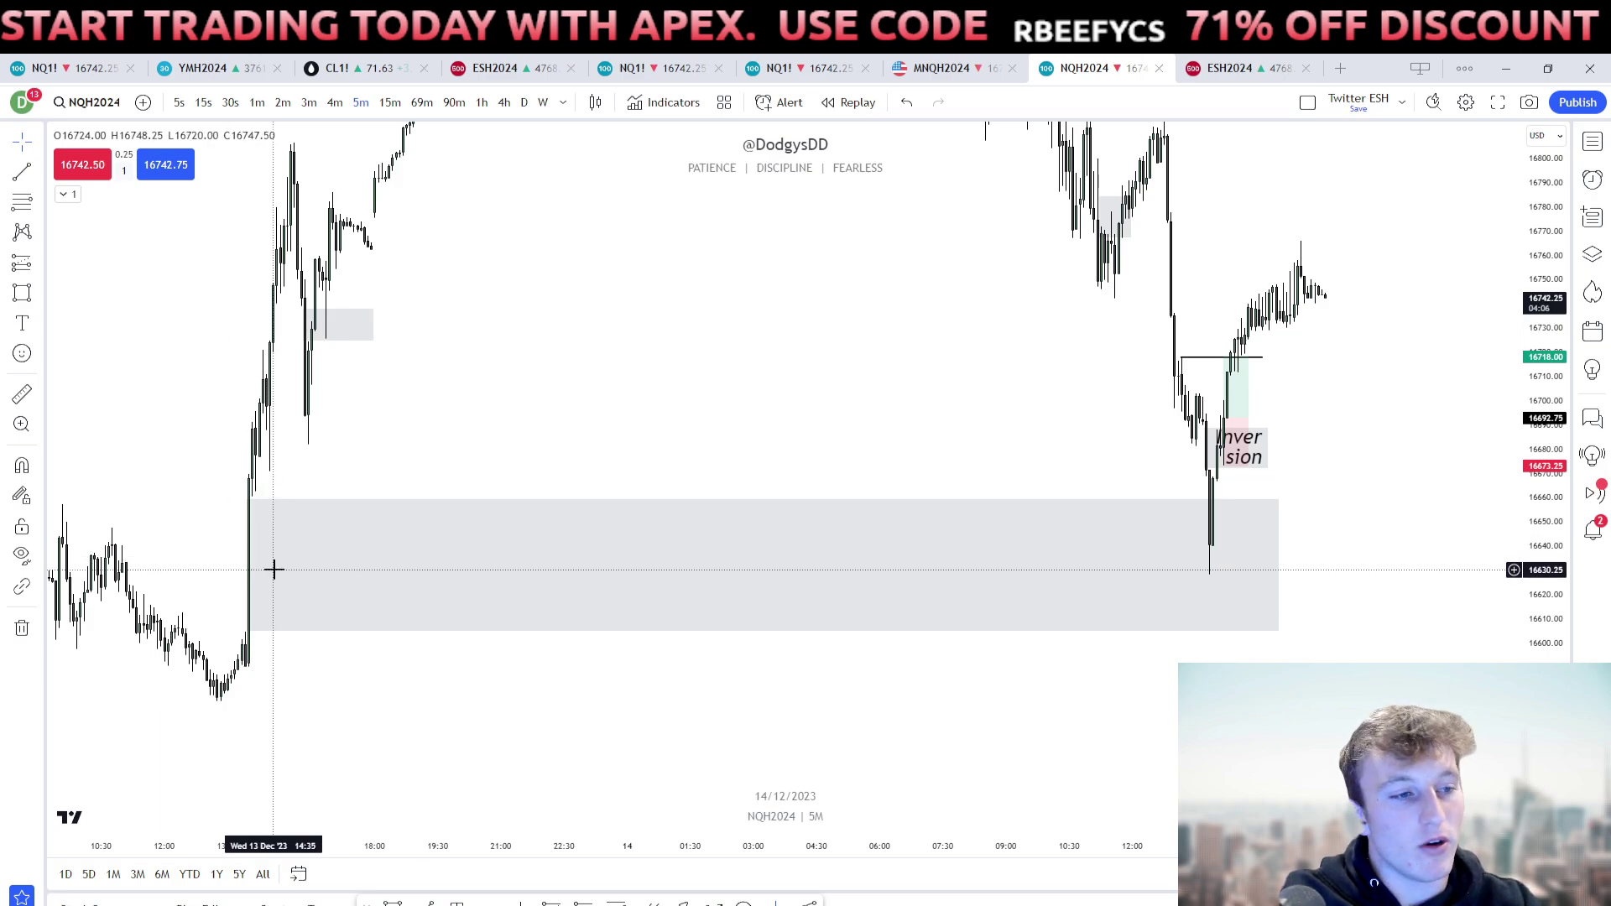
pyautogui.click(245, 565)
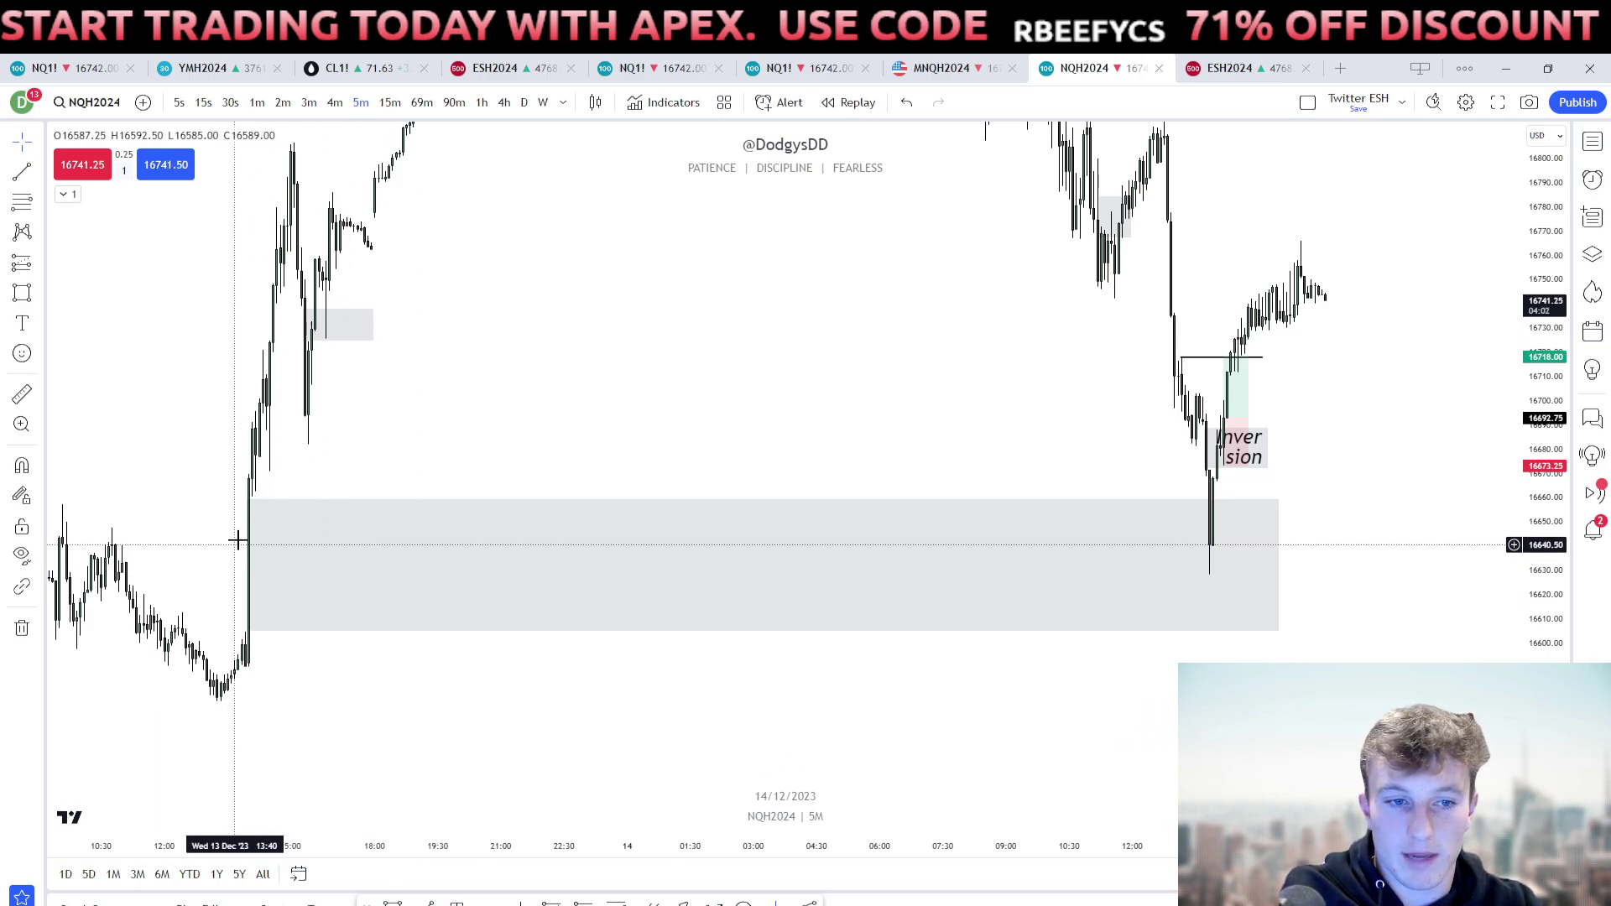
# Draw a Fibonacci retracement across the large gap rectangle, from 16660 at its upper edge down to its lower edge.
pyautogui.hotkey('alt', 'f')
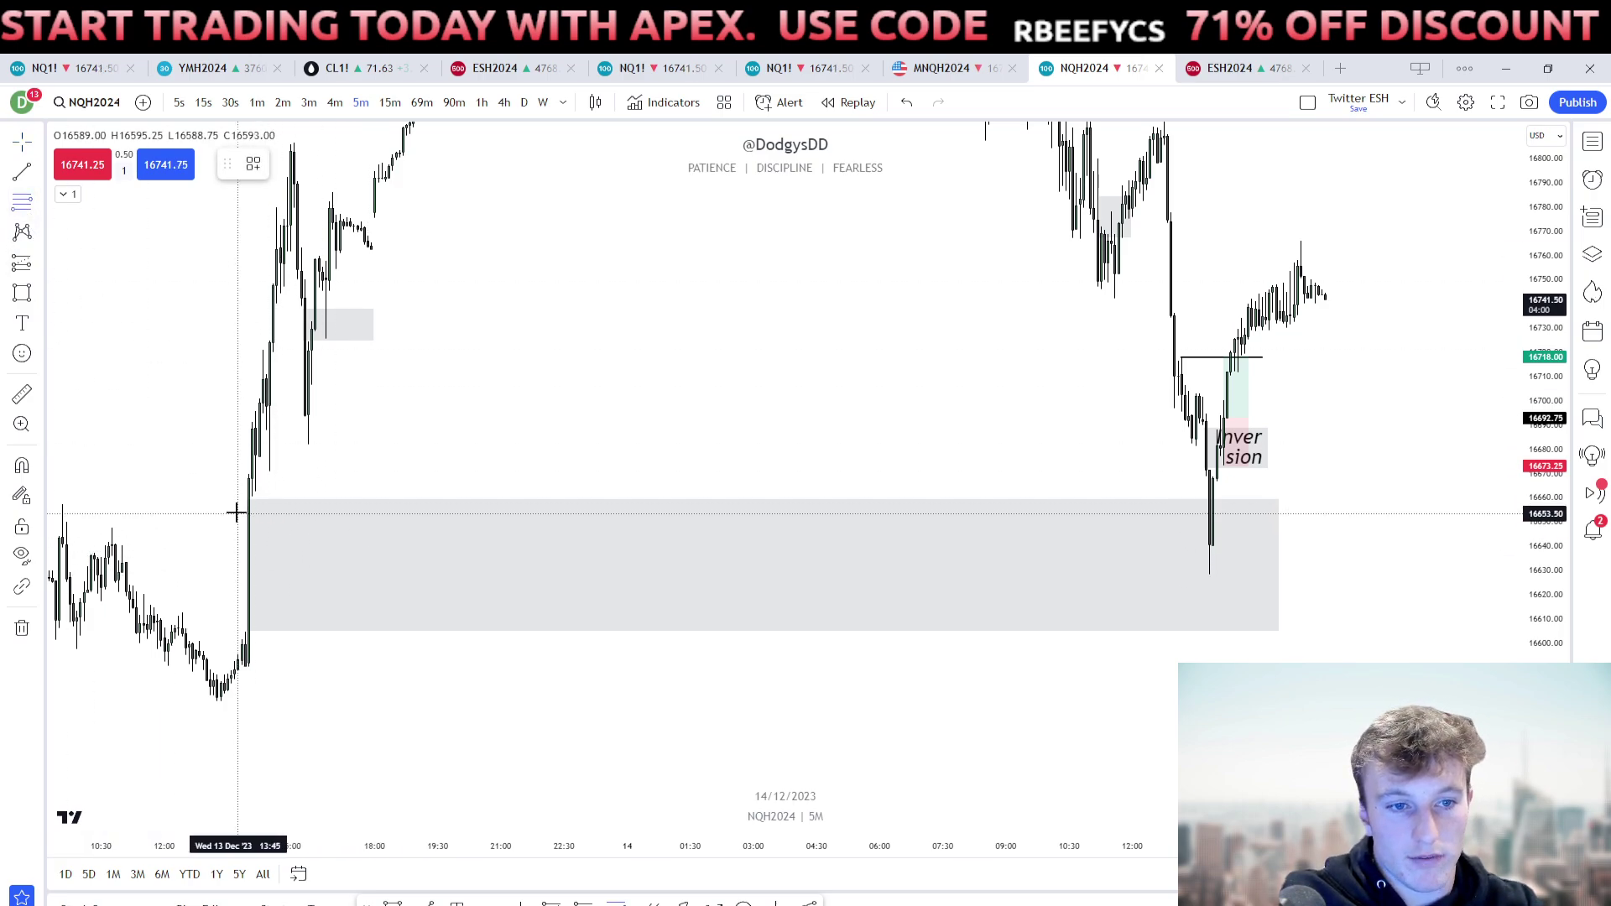
pyautogui.click(244, 497)
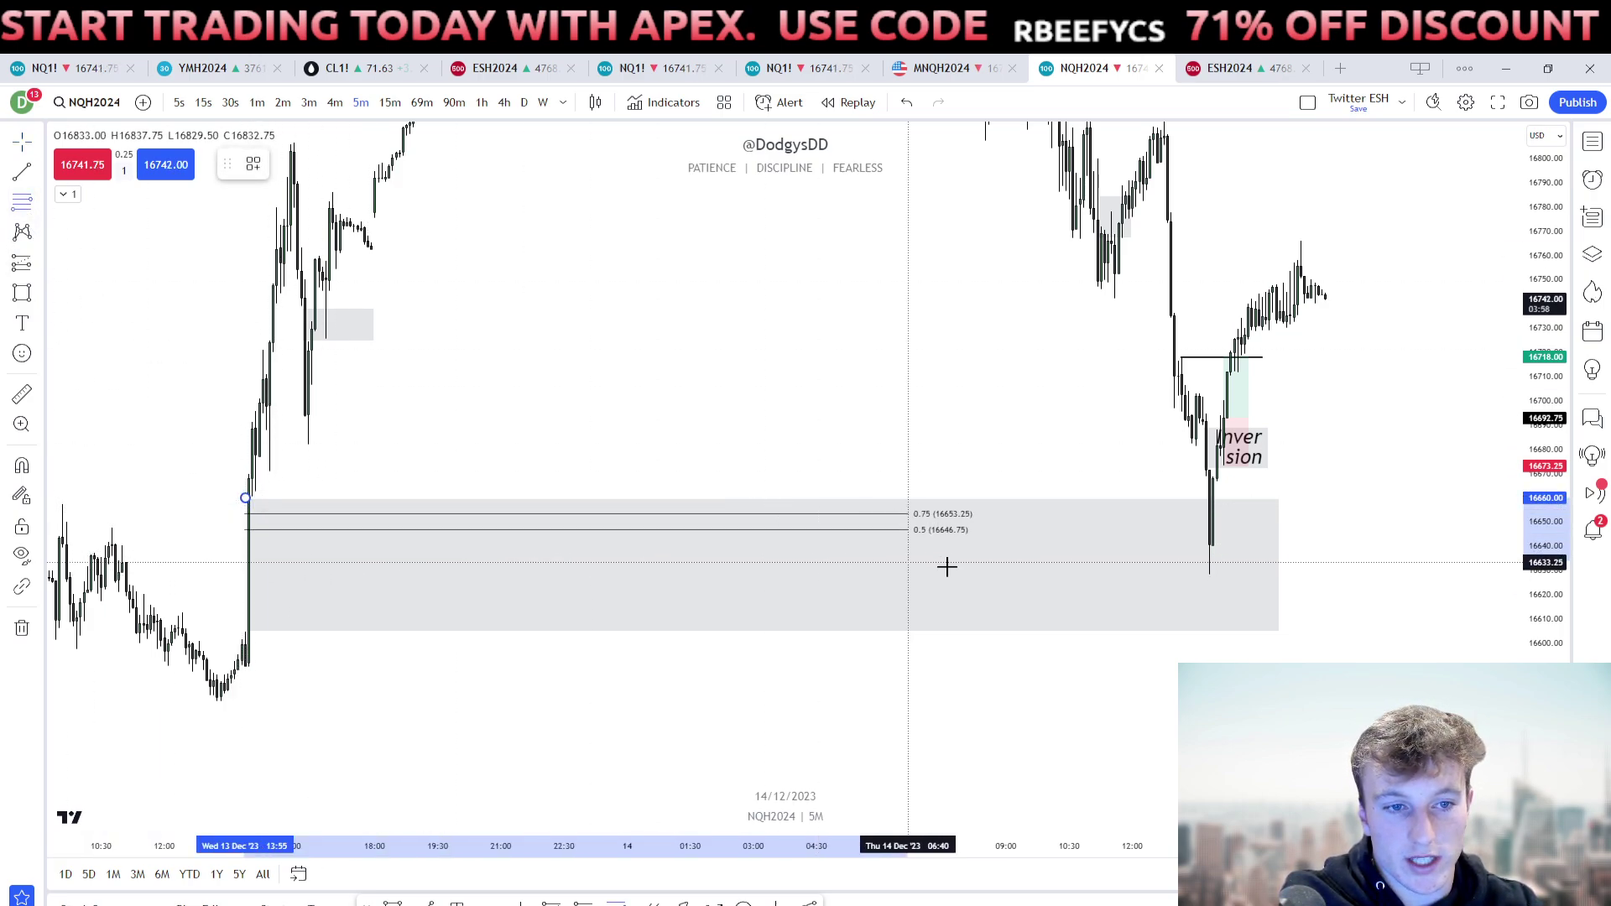
pyautogui.click(1339, 631)
pyautogui.click(1259, 666)
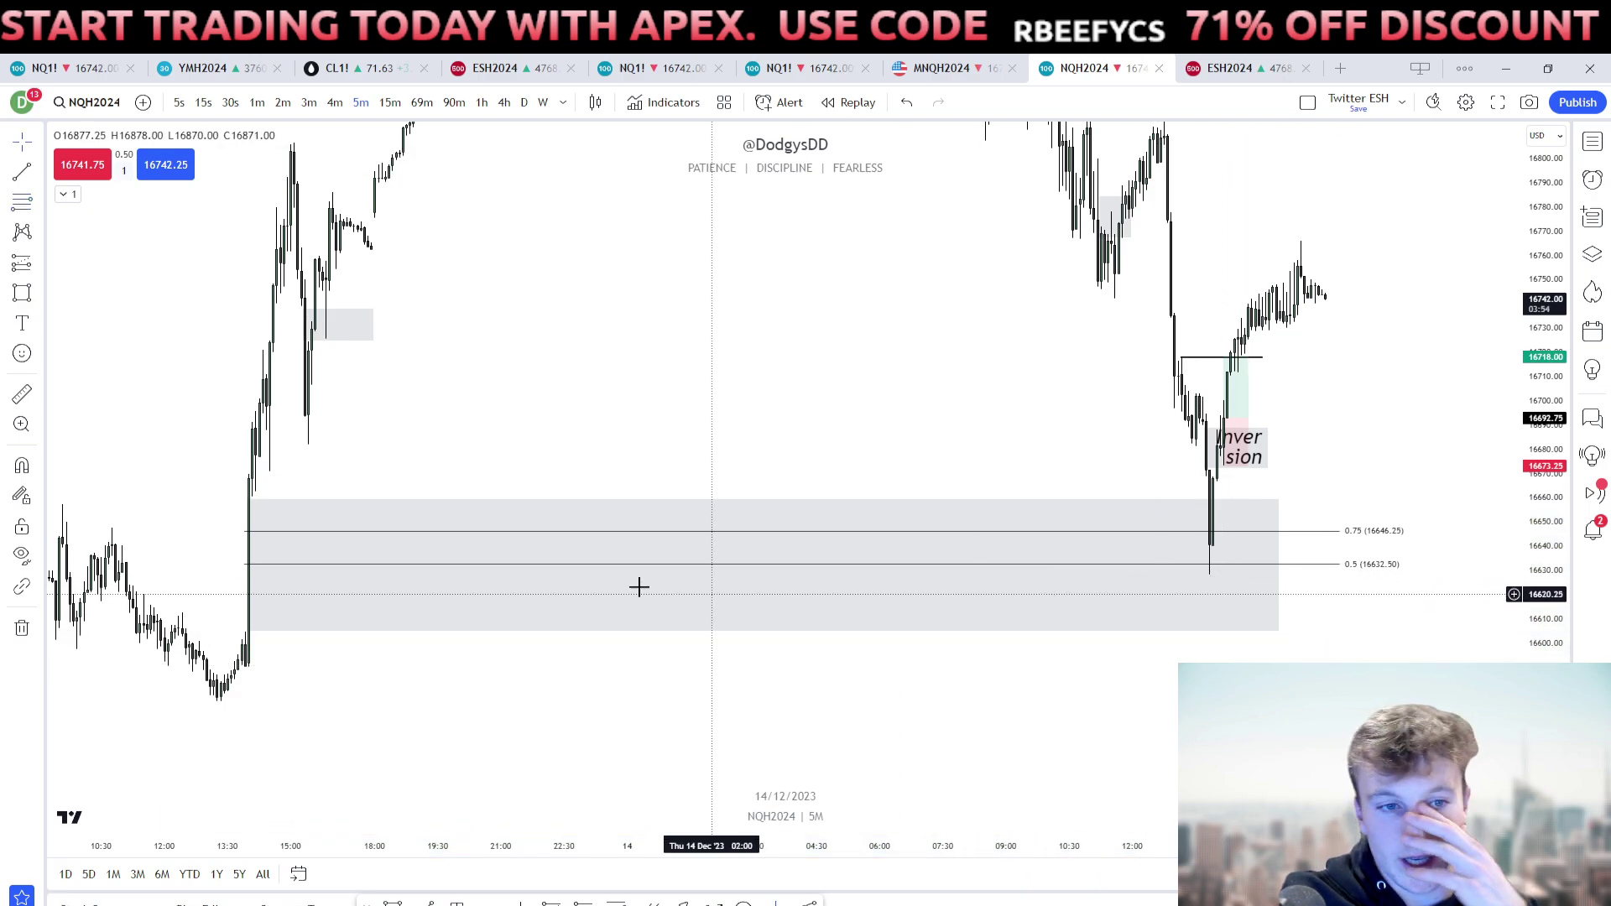
pyautogui.press('Escape')
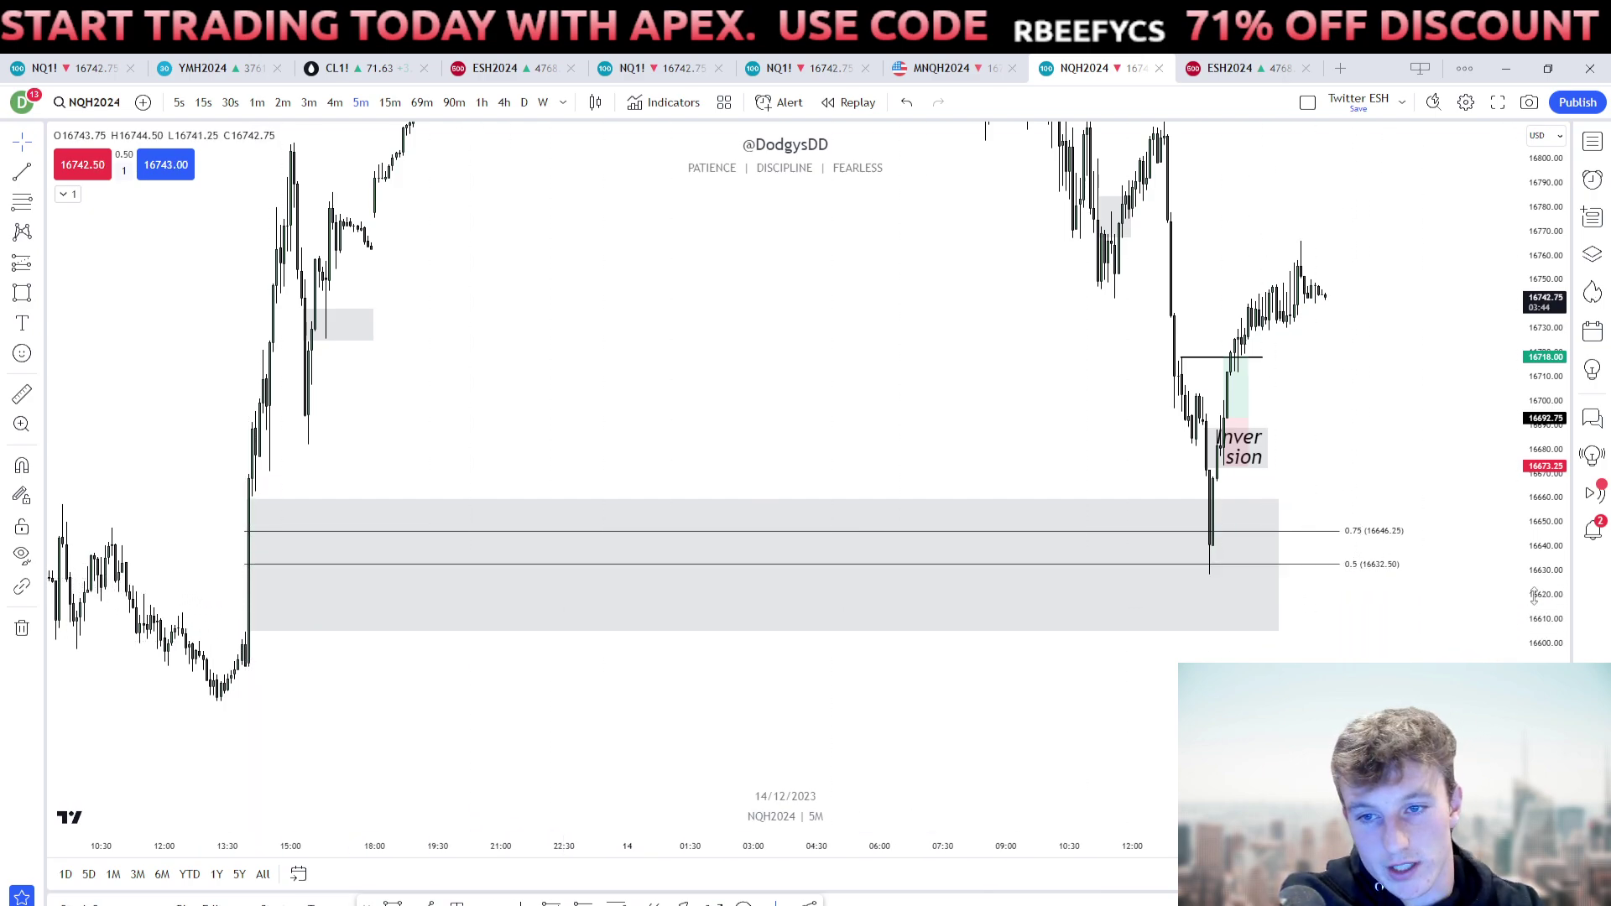
# Examine the 14 December reaction inside the large gap rectangle and the long position at the Inversion zone.
pyautogui.moveTo(1533, 597); pyautogui.dragTo(1519, 525)
pyautogui.scroll(3, 1111, 579)
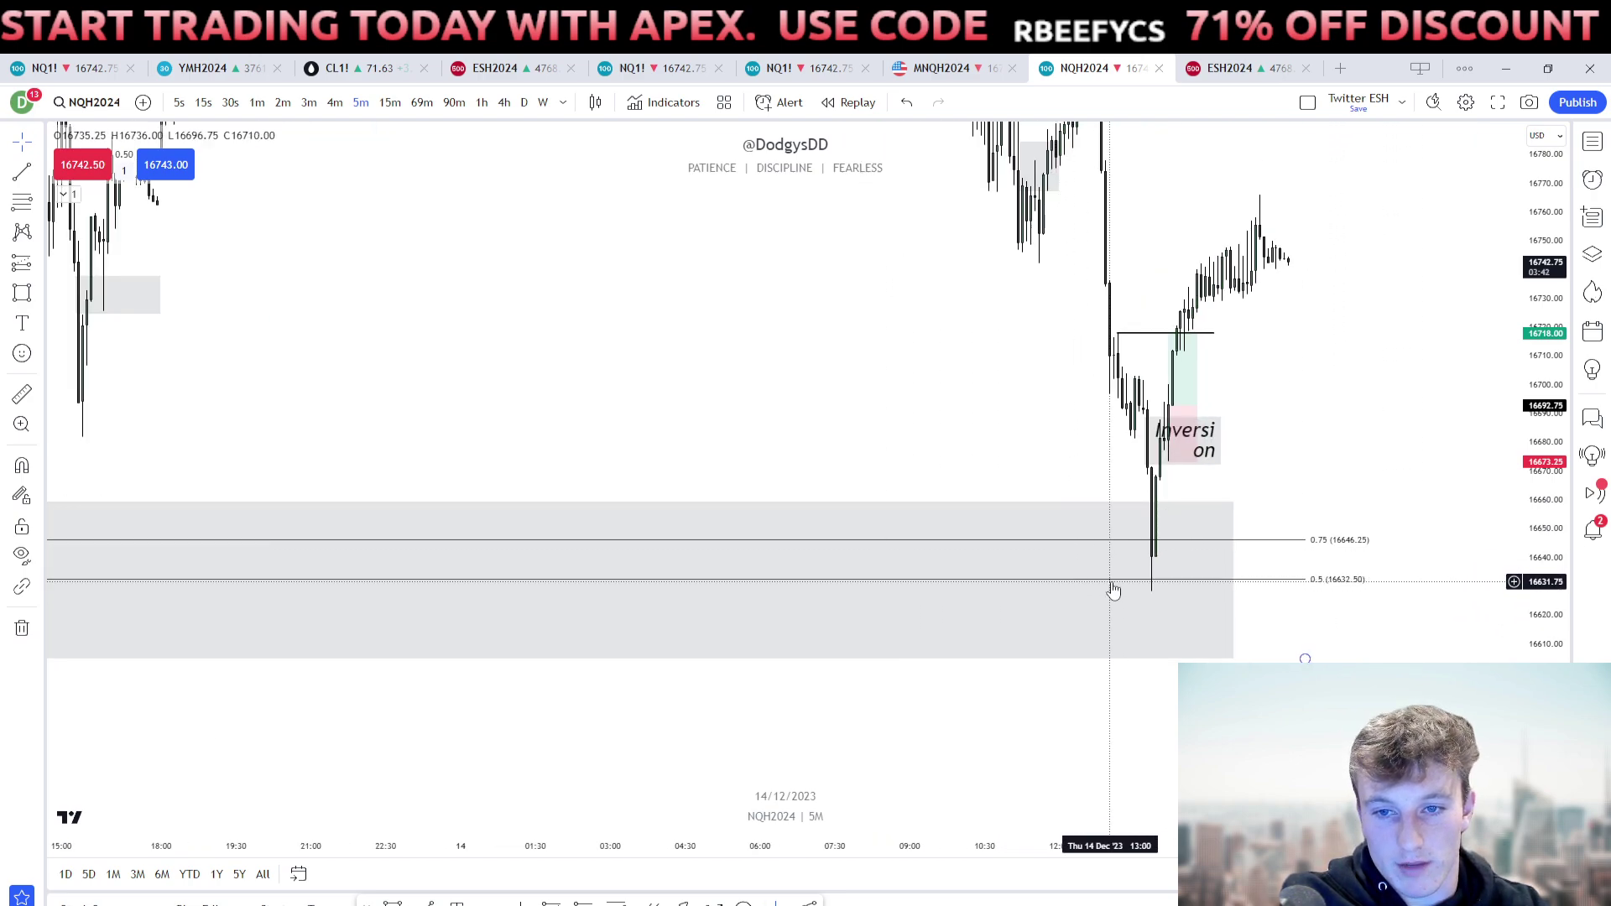
pyautogui.scroll(2, 1266, 514)
pyautogui.scroll(2, 1226, 439)
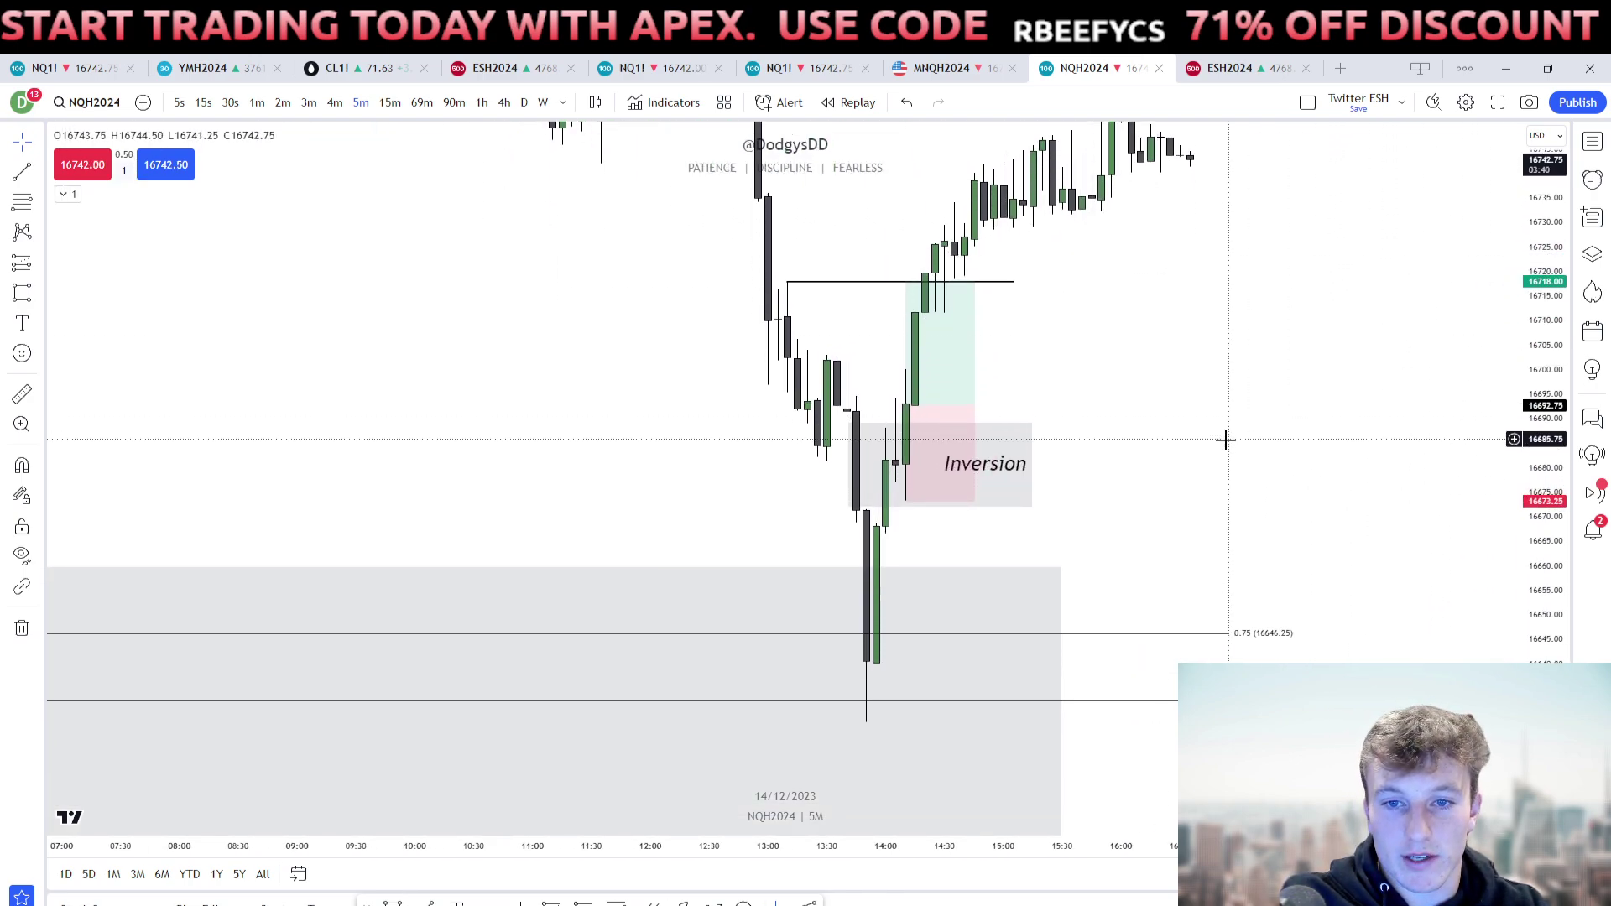
pyautogui.moveTo(1265, 474); pyautogui.dragTo(1332, 490)
pyautogui.click(829, 498)
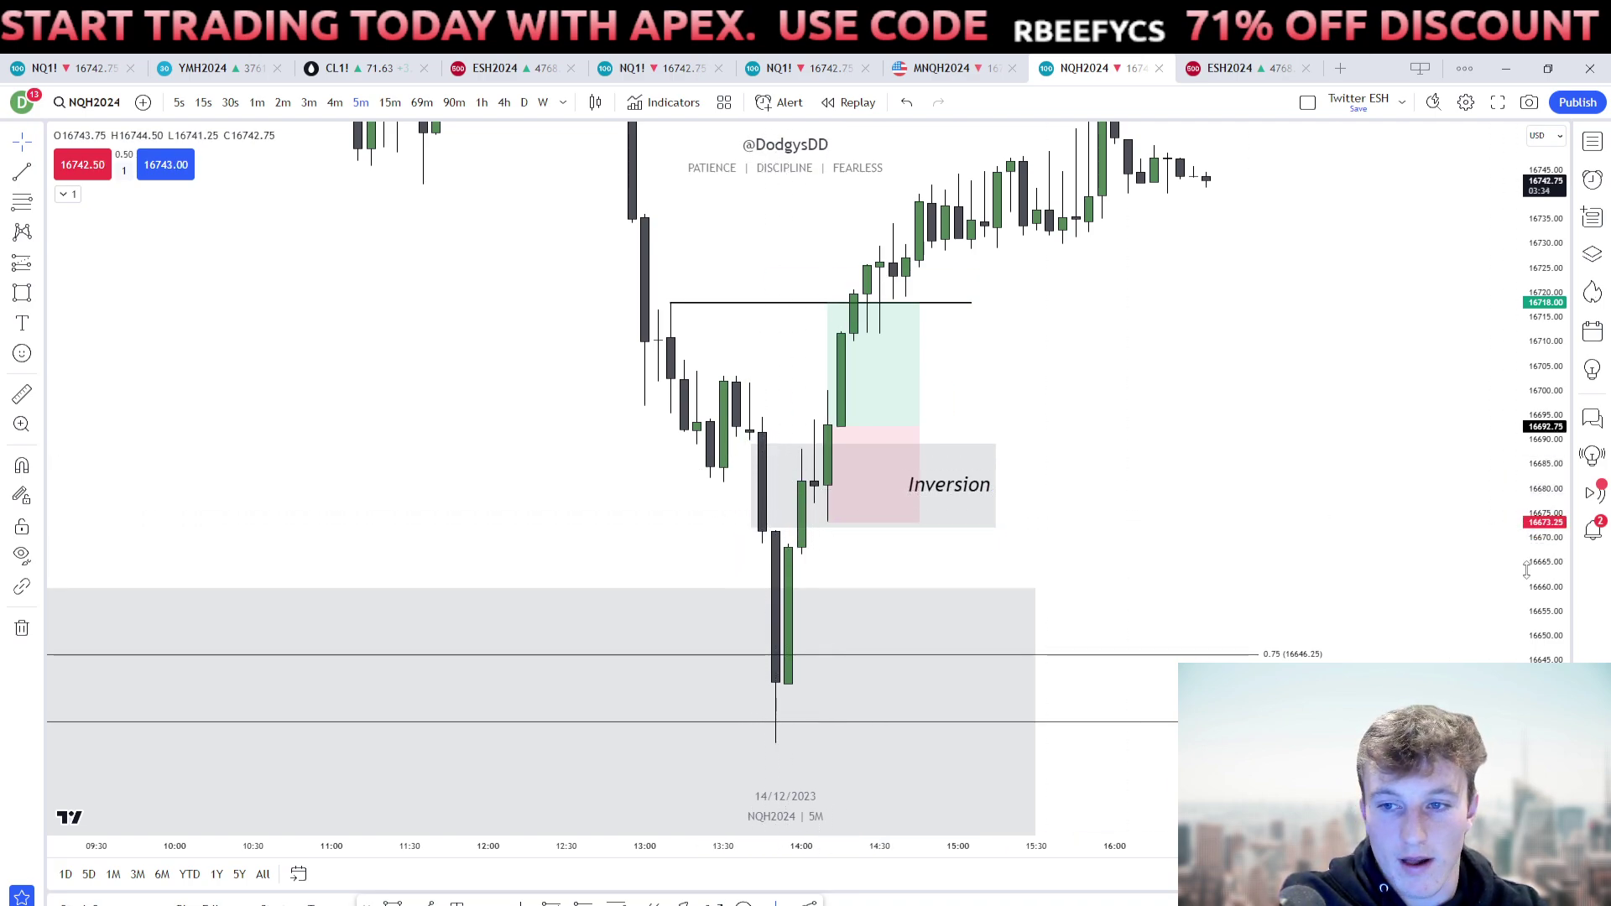
pyautogui.moveTo(1535, 555); pyautogui.dragTo(1535, 409)
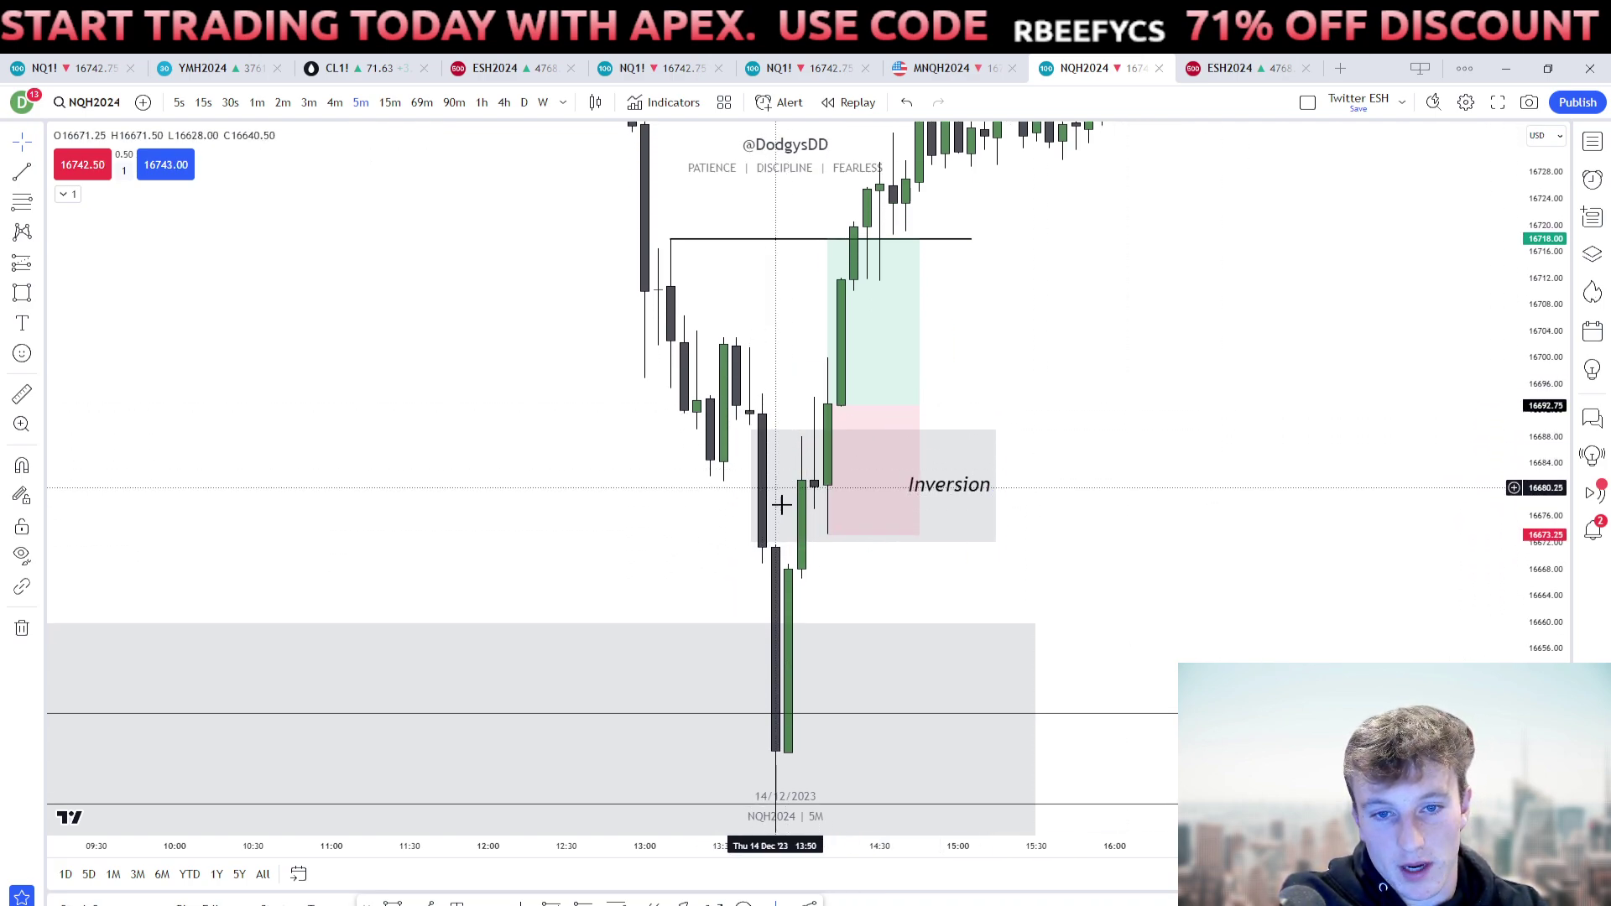
pyautogui.moveTo(824, 564); pyautogui.dragTo(864, 586)
pyautogui.click(831, 476)
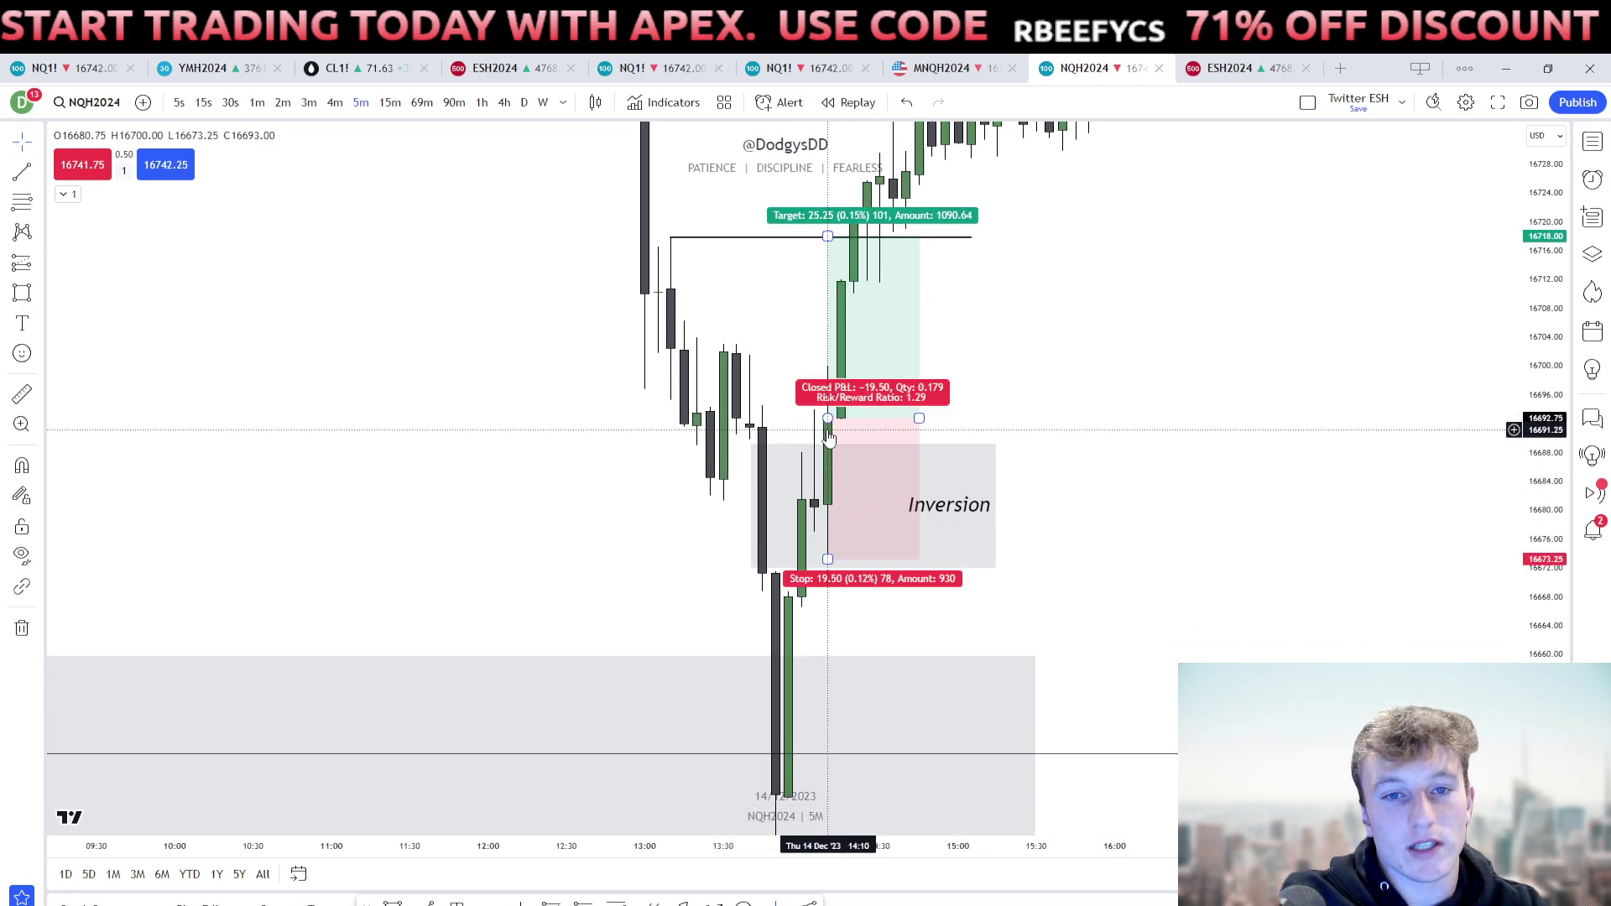
# Draw a Fibonacci retracement from the 14 December 12:45 swing high at 16819 down to the 13:50 swing low.
pyautogui.moveTo(1545, 431); pyautogui.dragTo(1545, 721)
pyautogui.scroll(-4, 1287, 503)
pyautogui.moveTo(1291, 497); pyautogui.dragTo(1214, 637)
pyautogui.moveTo(873, 576); pyautogui.dragTo(898, 675)
pyautogui.moveTo(1000, 512); pyautogui.dragTo(846, 366)
pyautogui.moveTo(1543, 483); pyautogui.dragTo(1542, 589)
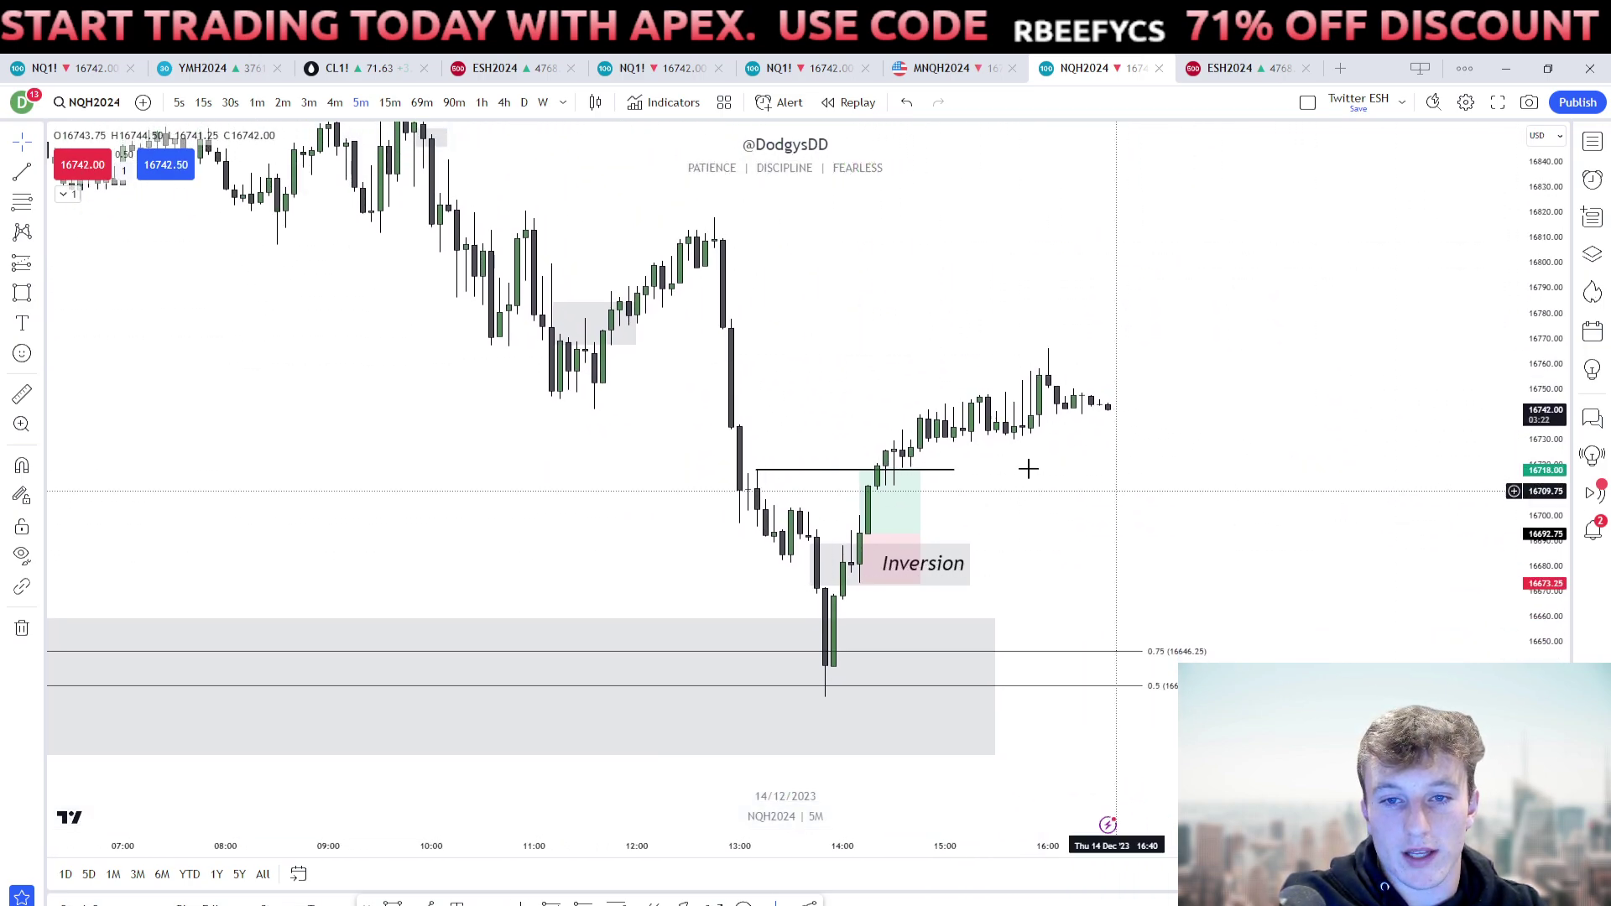
pyautogui.click(22, 201)
pyautogui.click(714, 215)
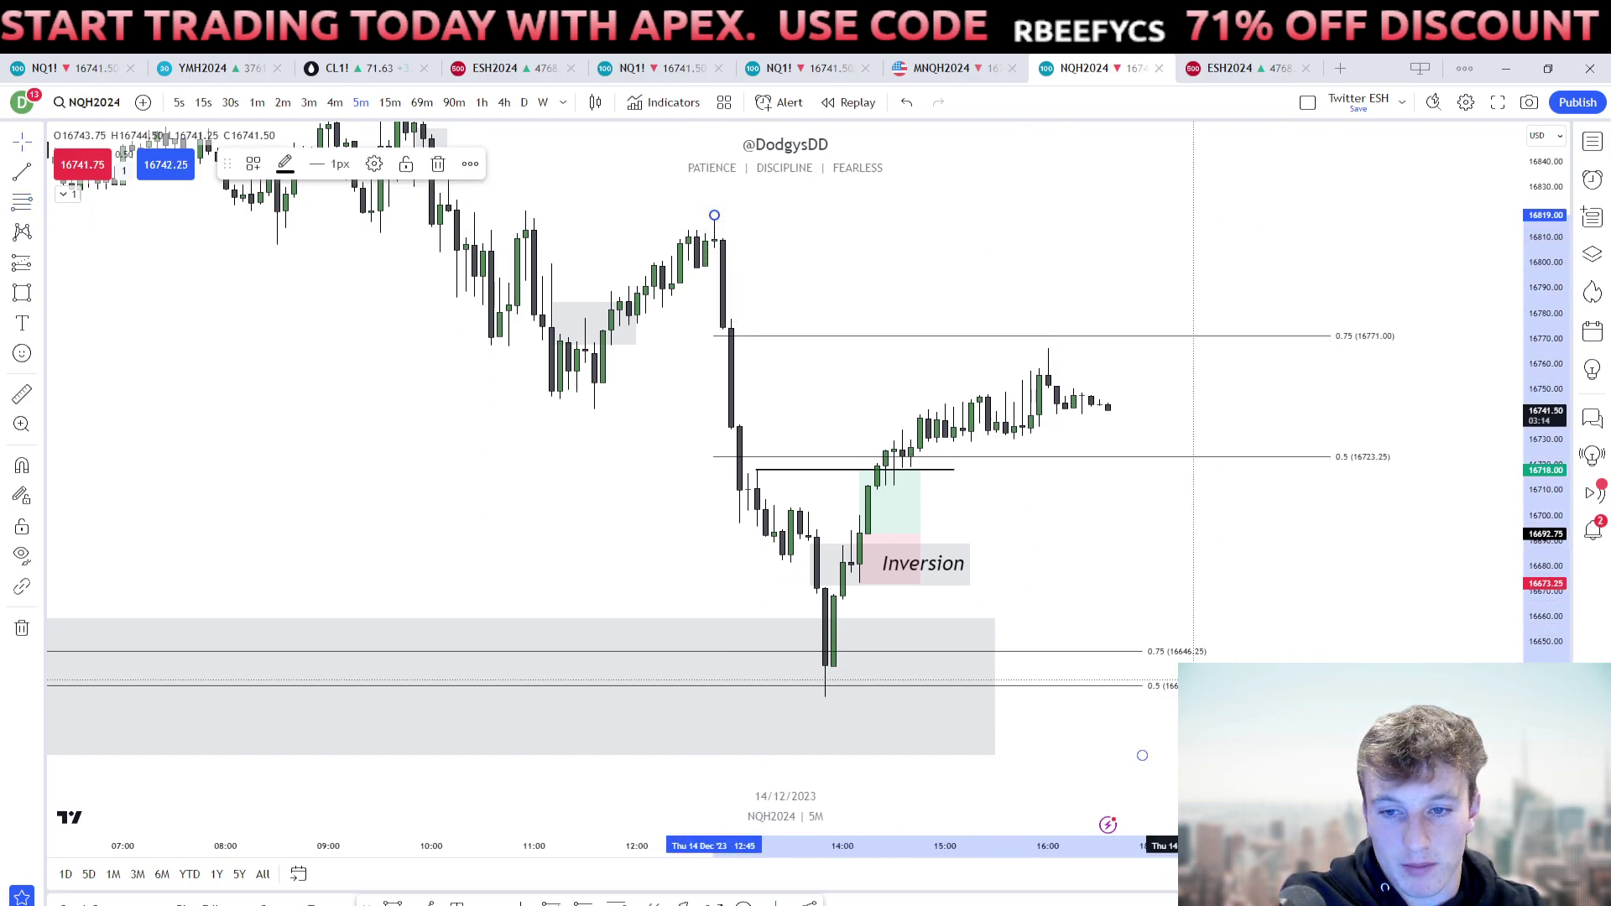
pyautogui.click(1331, 698)
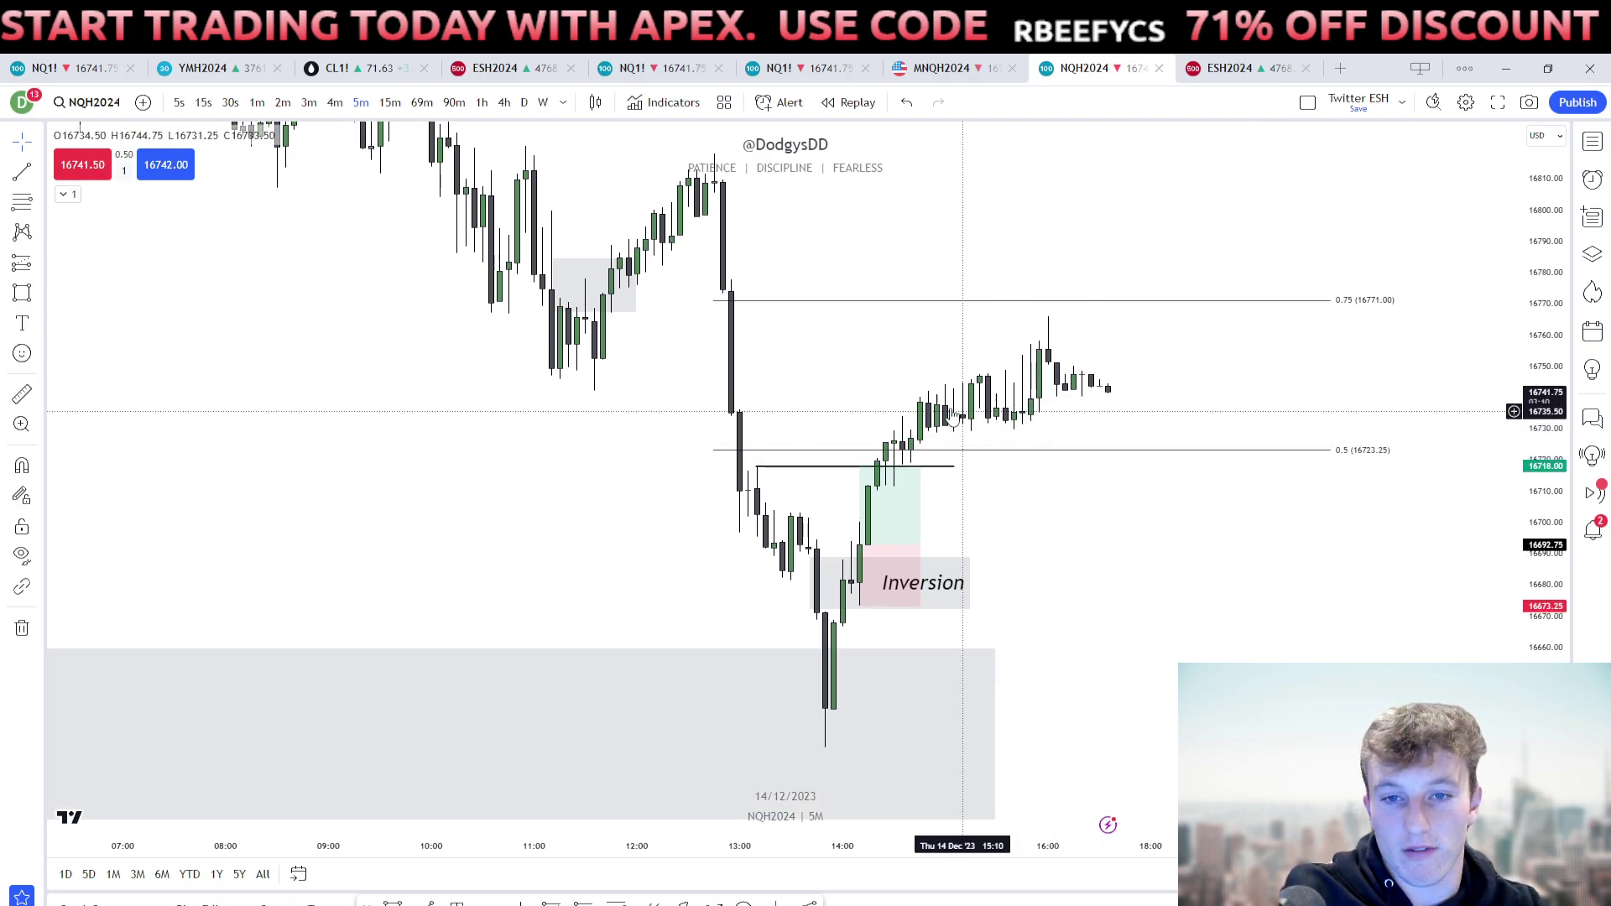
# Adjust the long position's entry price to 16693.00, keeping its stop and target in place.
pyautogui.moveTo(1530, 527)
pyautogui.mouseDown()
pyautogui.moveTo(1515, 377)
pyautogui.moveTo(1516, 546)
pyautogui.mouseUp()
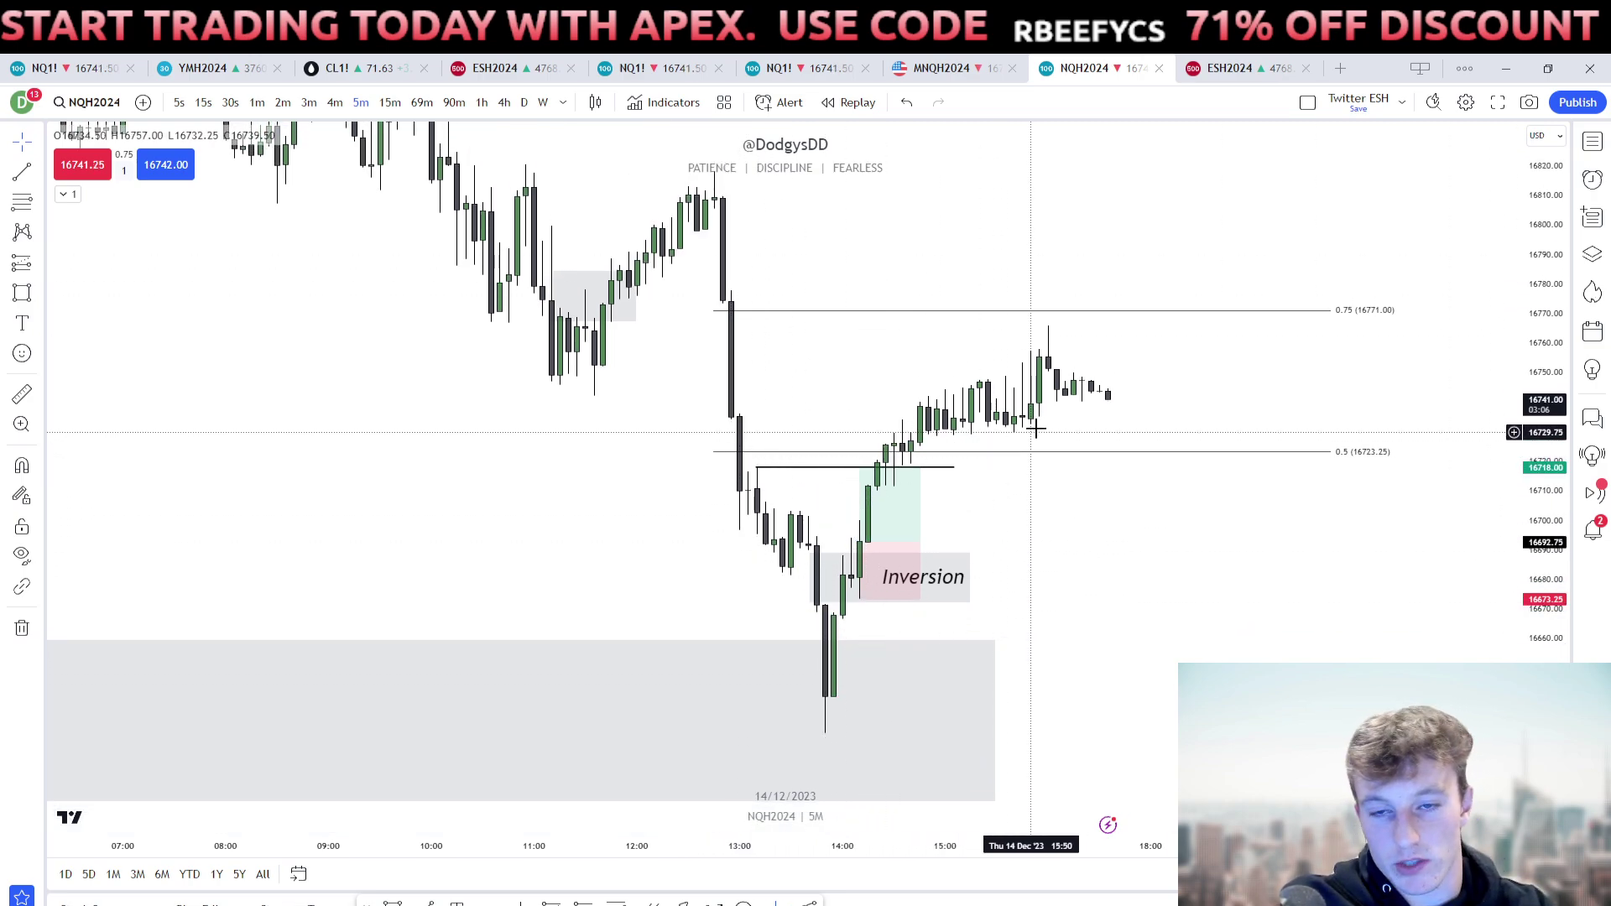
pyautogui.scroll(3, 1175, 495)
pyautogui.moveTo(953, 621); pyautogui.dragTo(1166, 511)
pyautogui.scroll(2, 1166, 511)
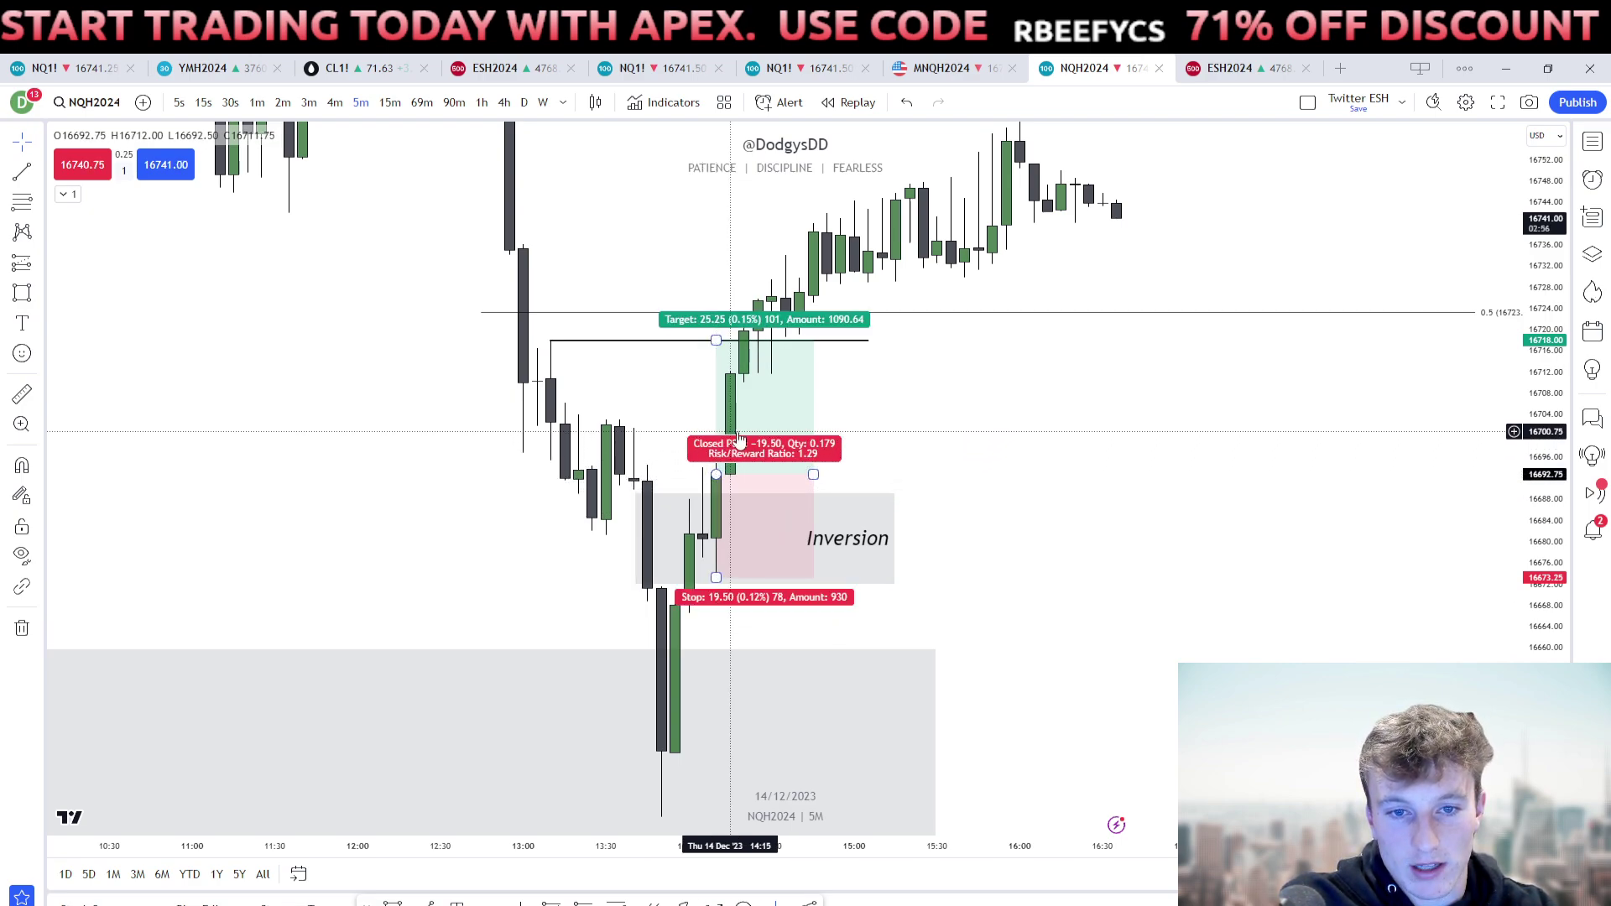
pyautogui.moveTo(716, 475)
pyautogui.mouseDown()
pyautogui.moveTo(731, 440)
pyautogui.moveTo(723, 480)
pyautogui.mouseUp()
pyautogui.click(1090, 428)
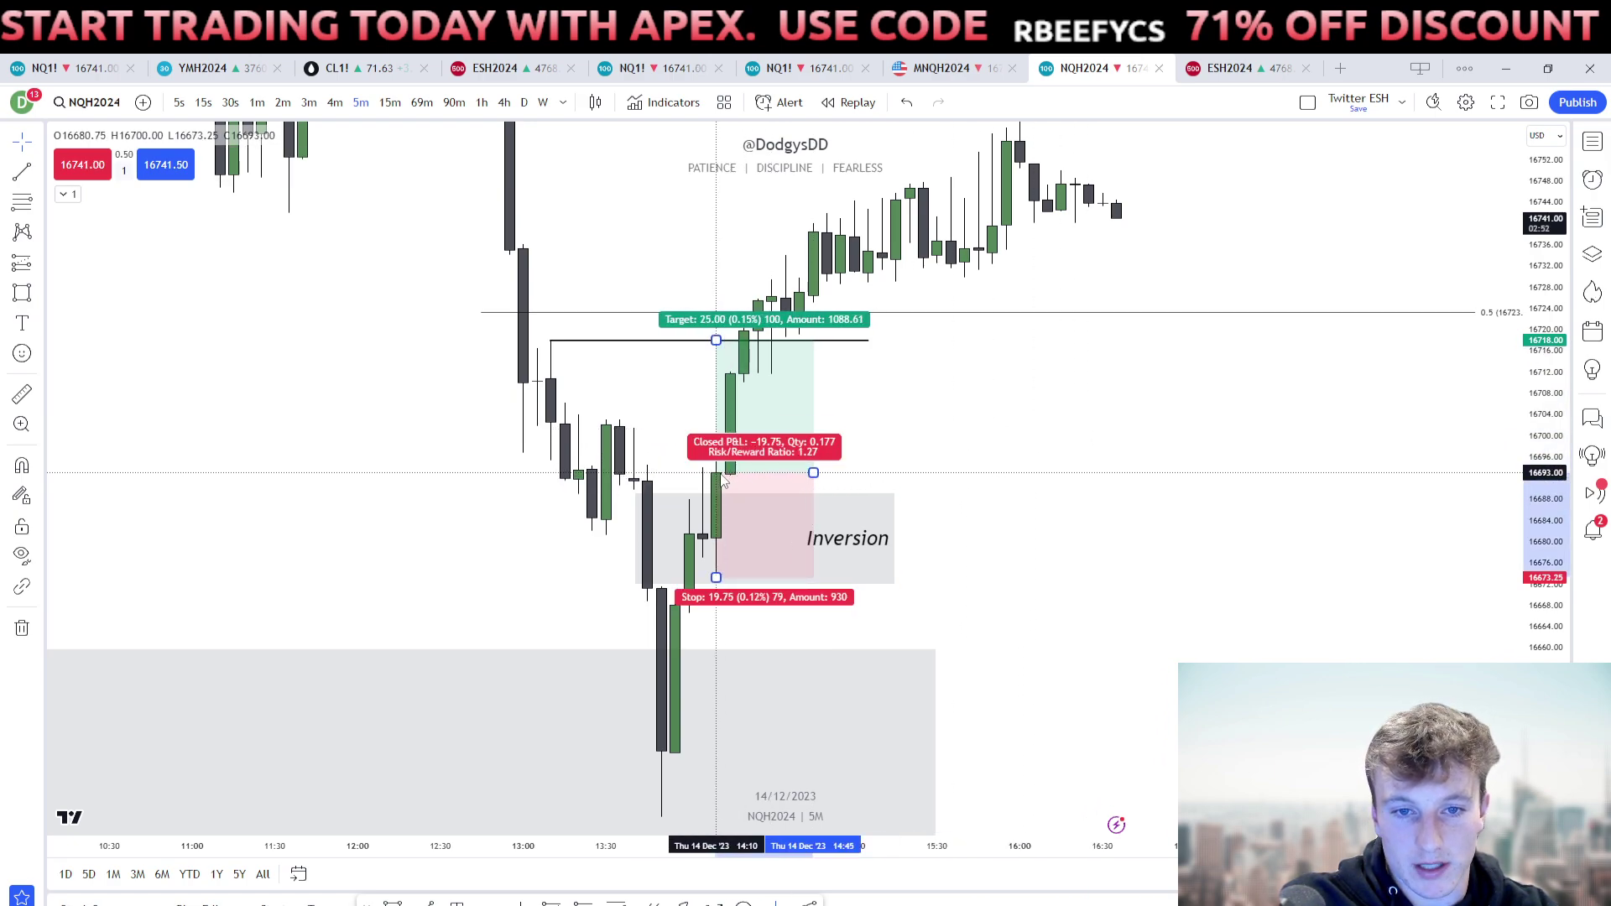
pyautogui.click(965, 461)
pyautogui.moveTo(964, 461); pyautogui.dragTo(976, 466)
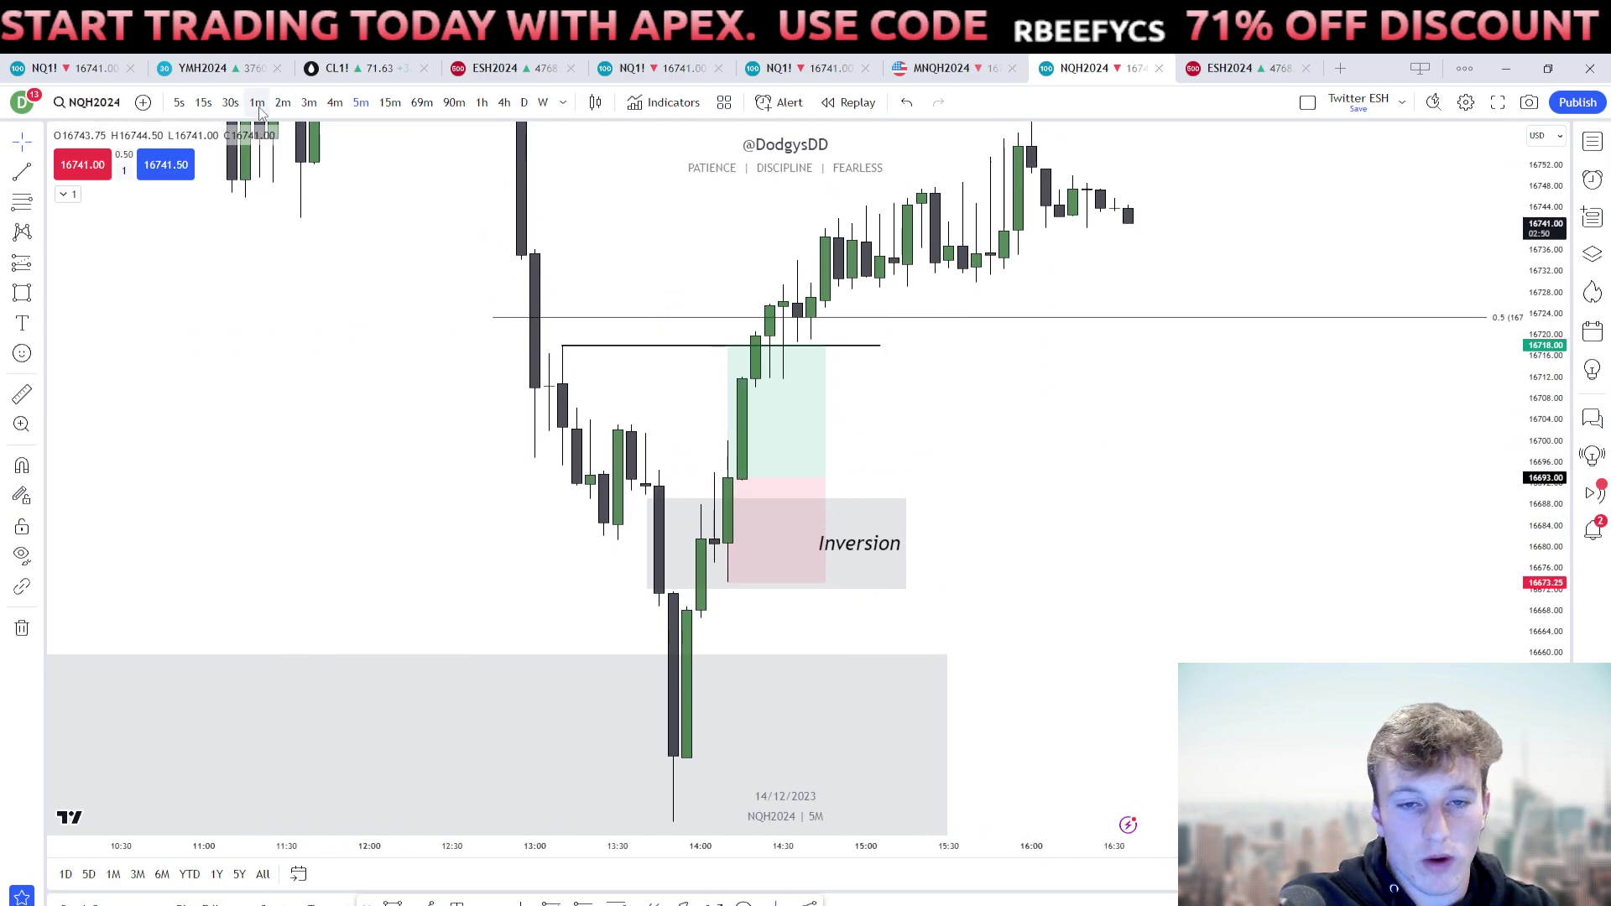
# Draw a small rectangle over the gap at the Inversion zone's lower edge, from 16668.50 up to about 16677, starting at 13:55.
pyautogui.click(21, 292)
pyautogui.moveTo(686, 608); pyautogui.dragTo(819, 592)
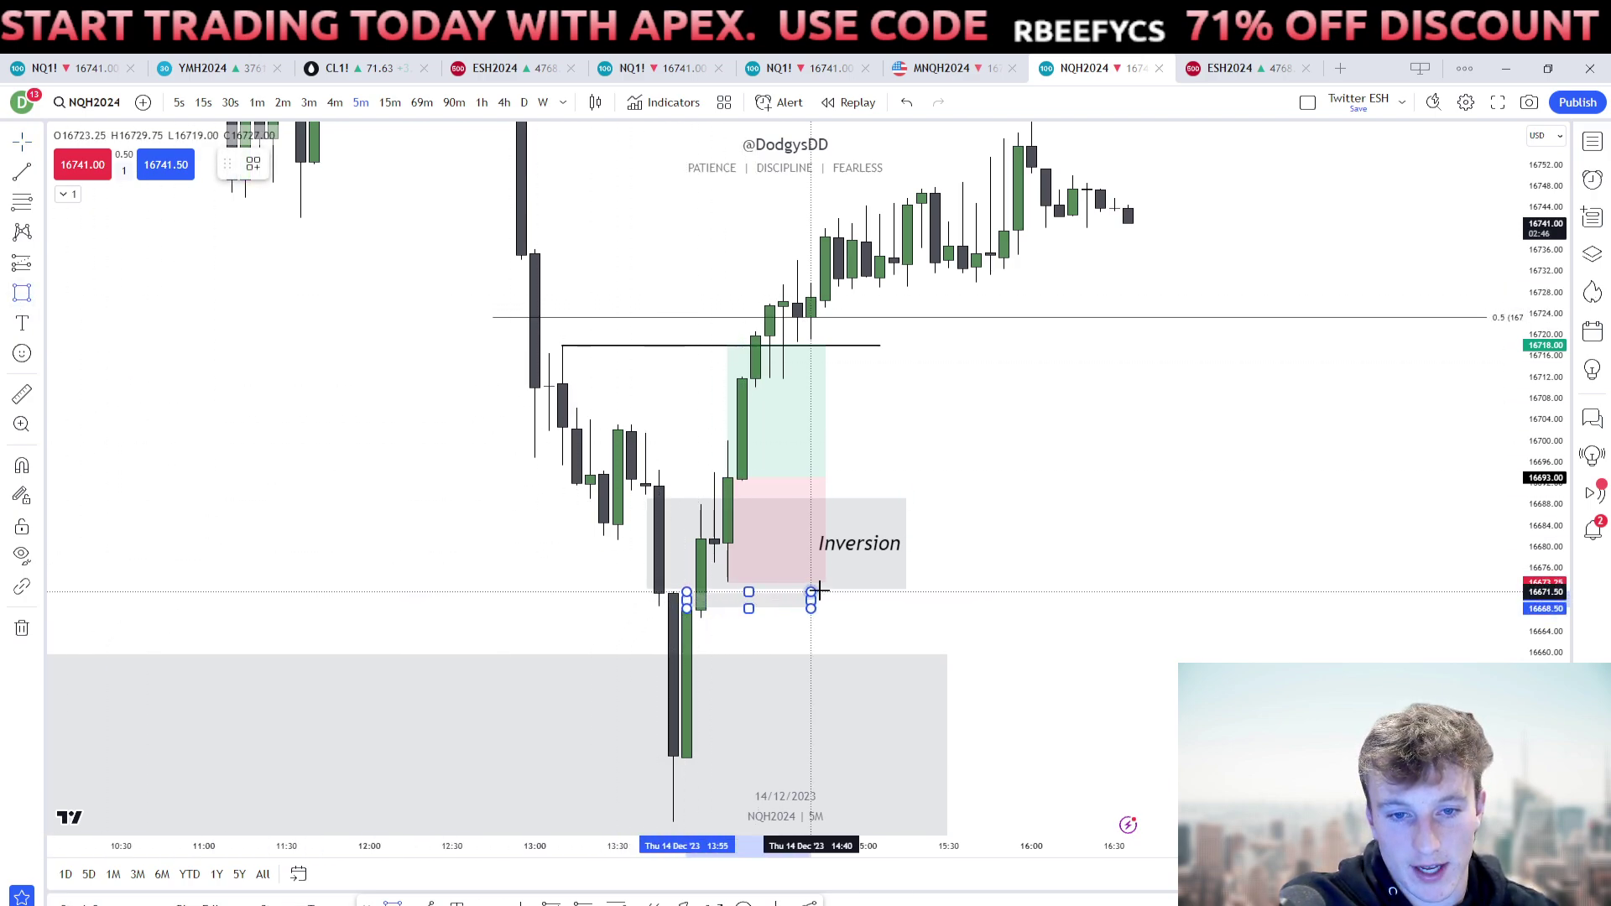
pyautogui.click(797, 564)
pyautogui.click(953, 576)
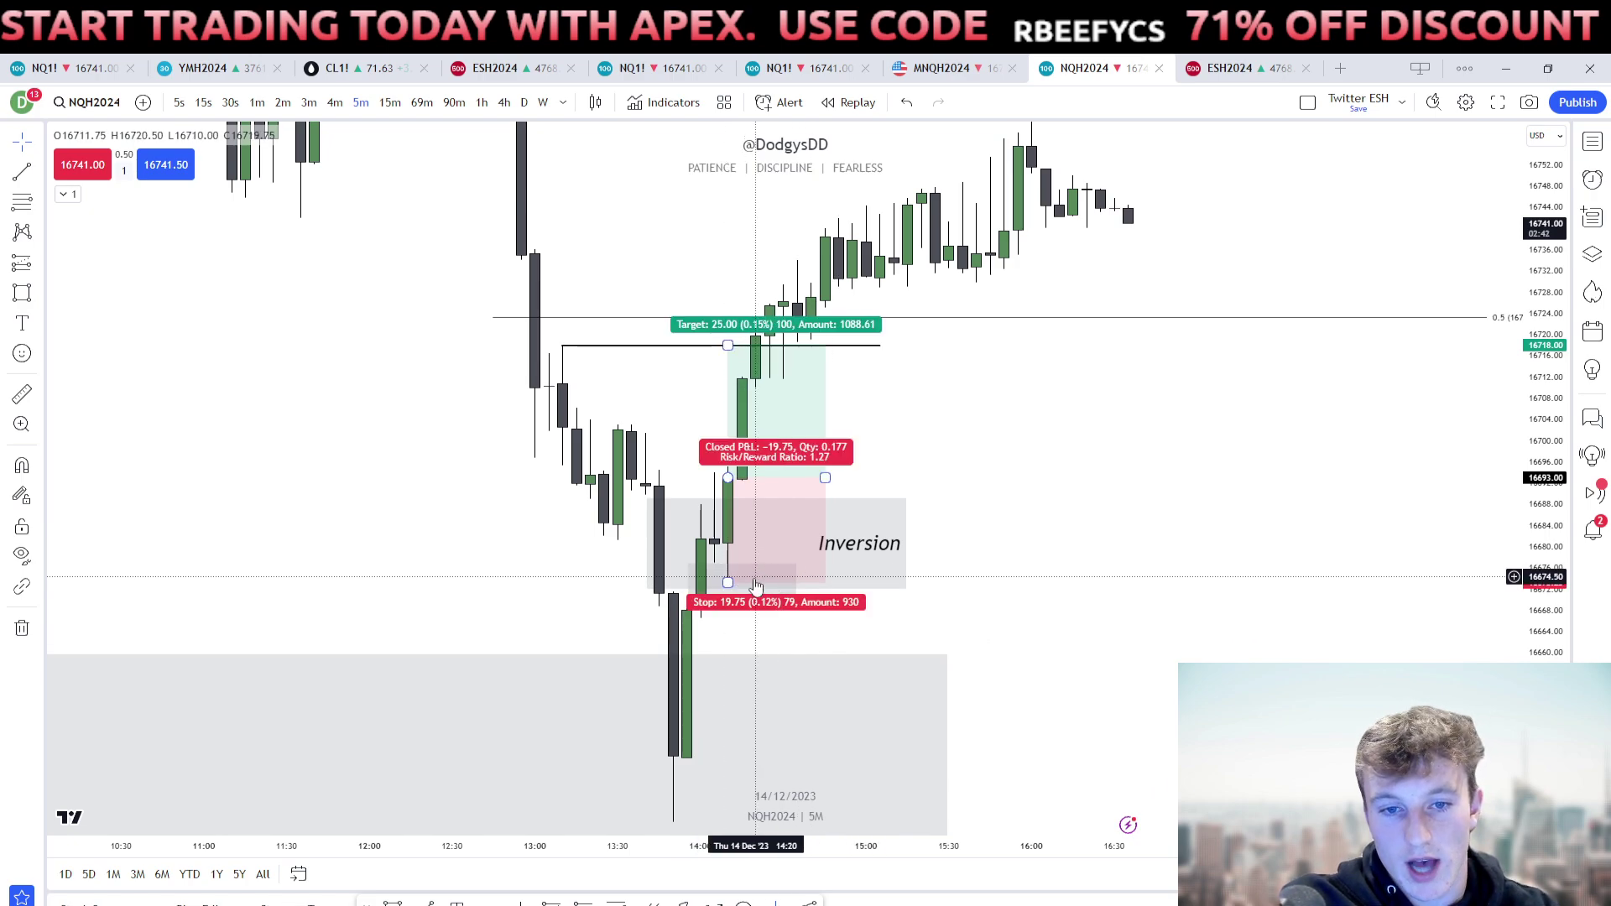
# Inspect the Inversion setup on the 3-minute timeframe and return the chart to the 5-minute timeframe.
pyautogui.moveTo(1049, 501); pyautogui.dragTo(1085, 518)
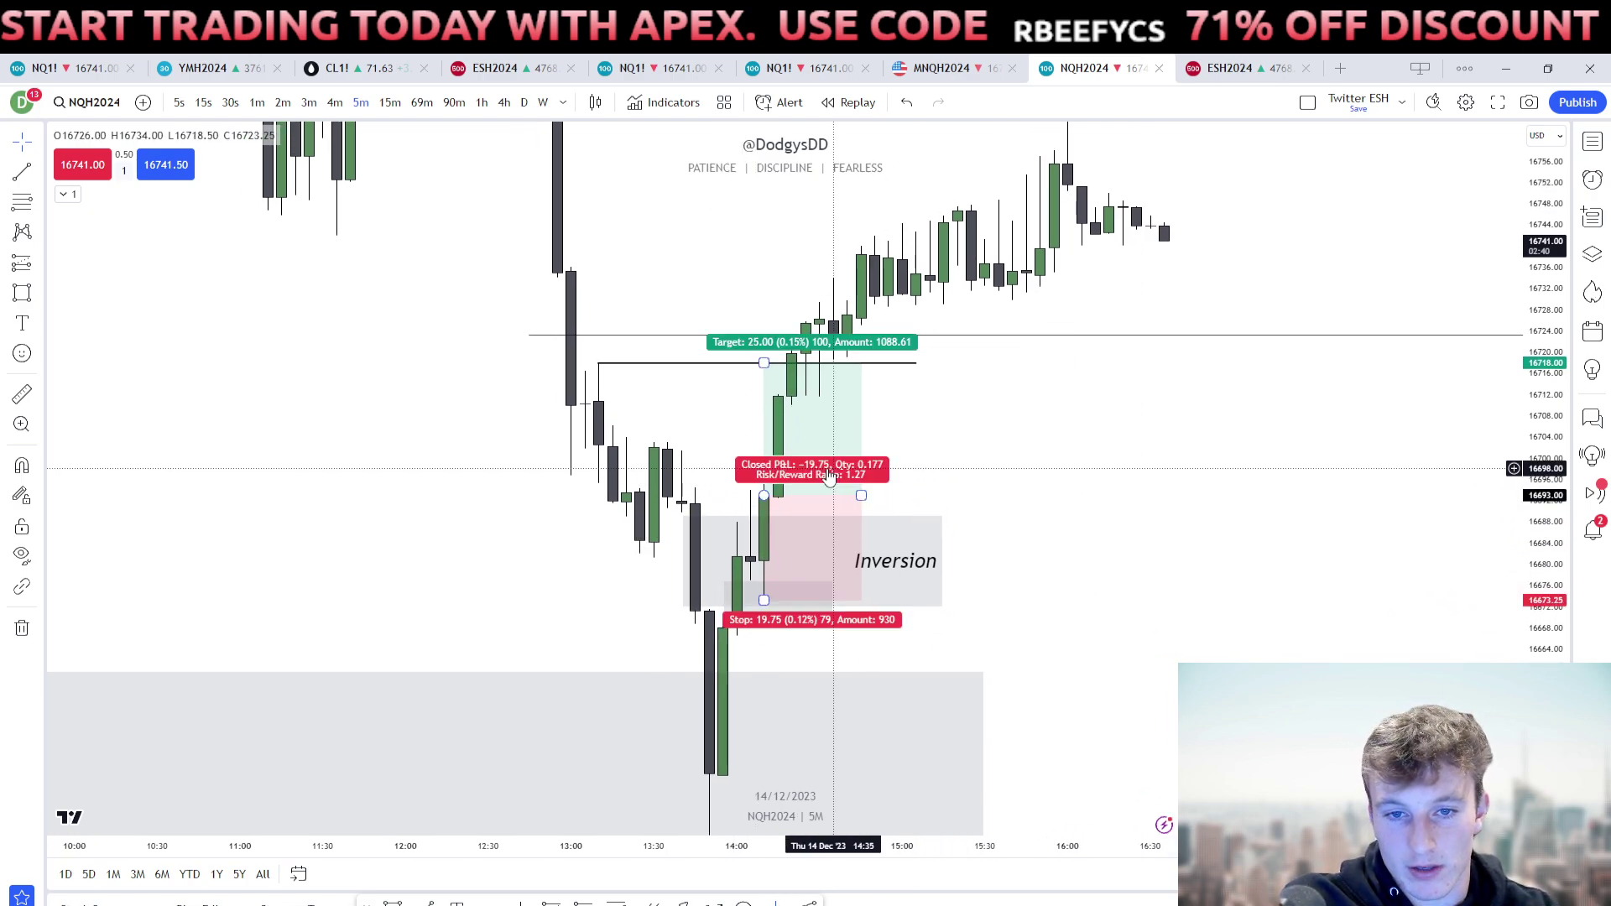
pyautogui.moveTo(952, 456); pyautogui.dragTo(999, 465)
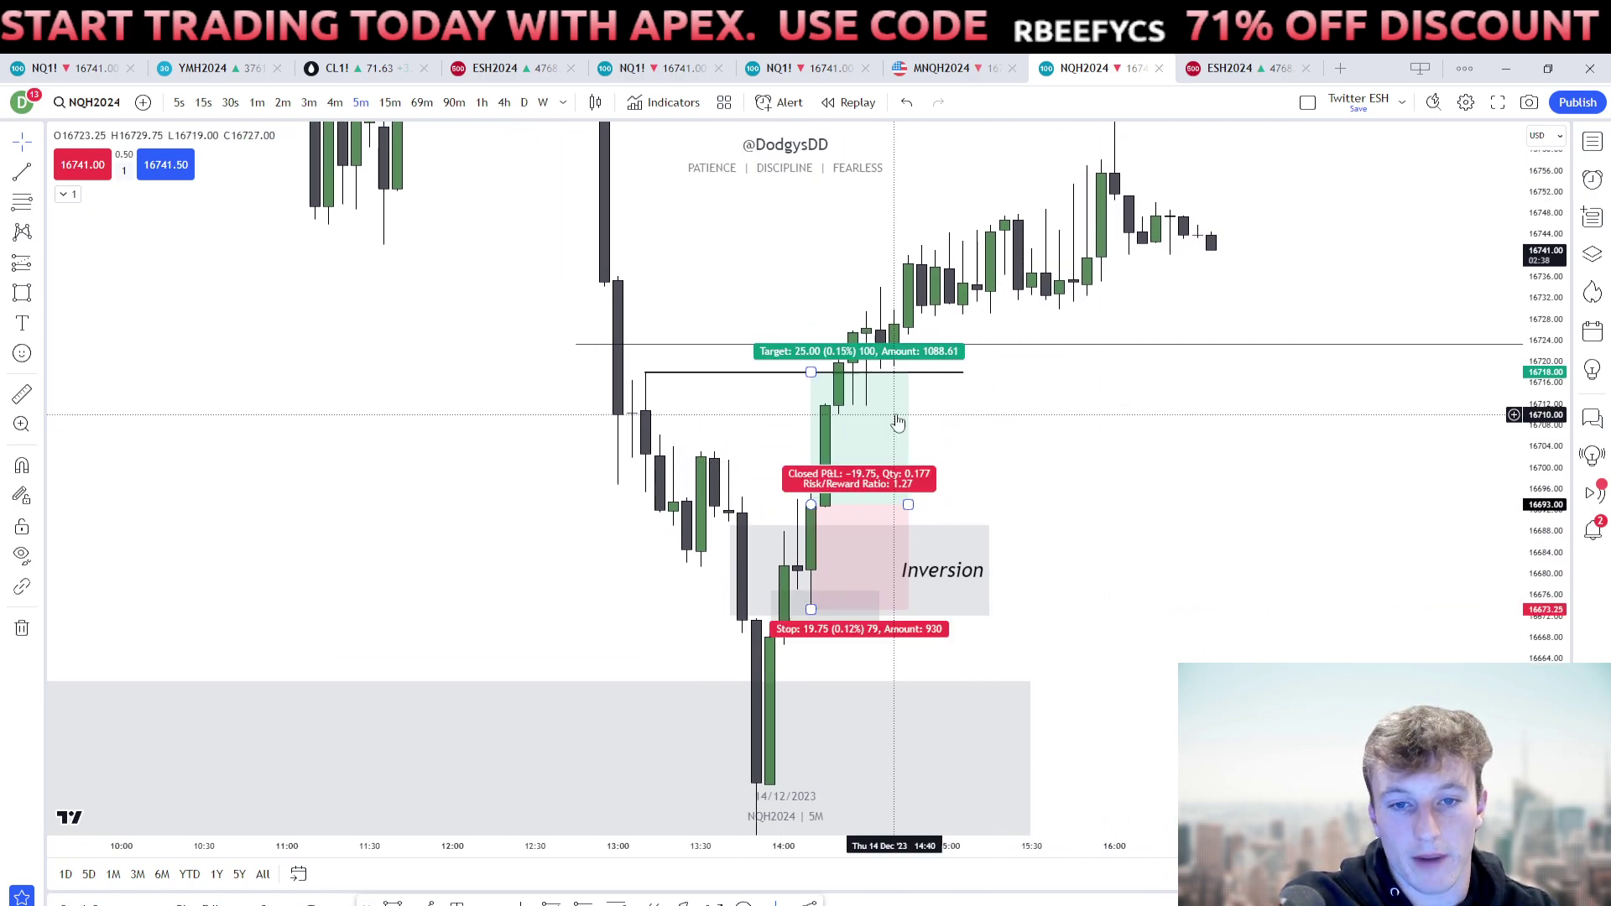
pyautogui.click(318, 104)
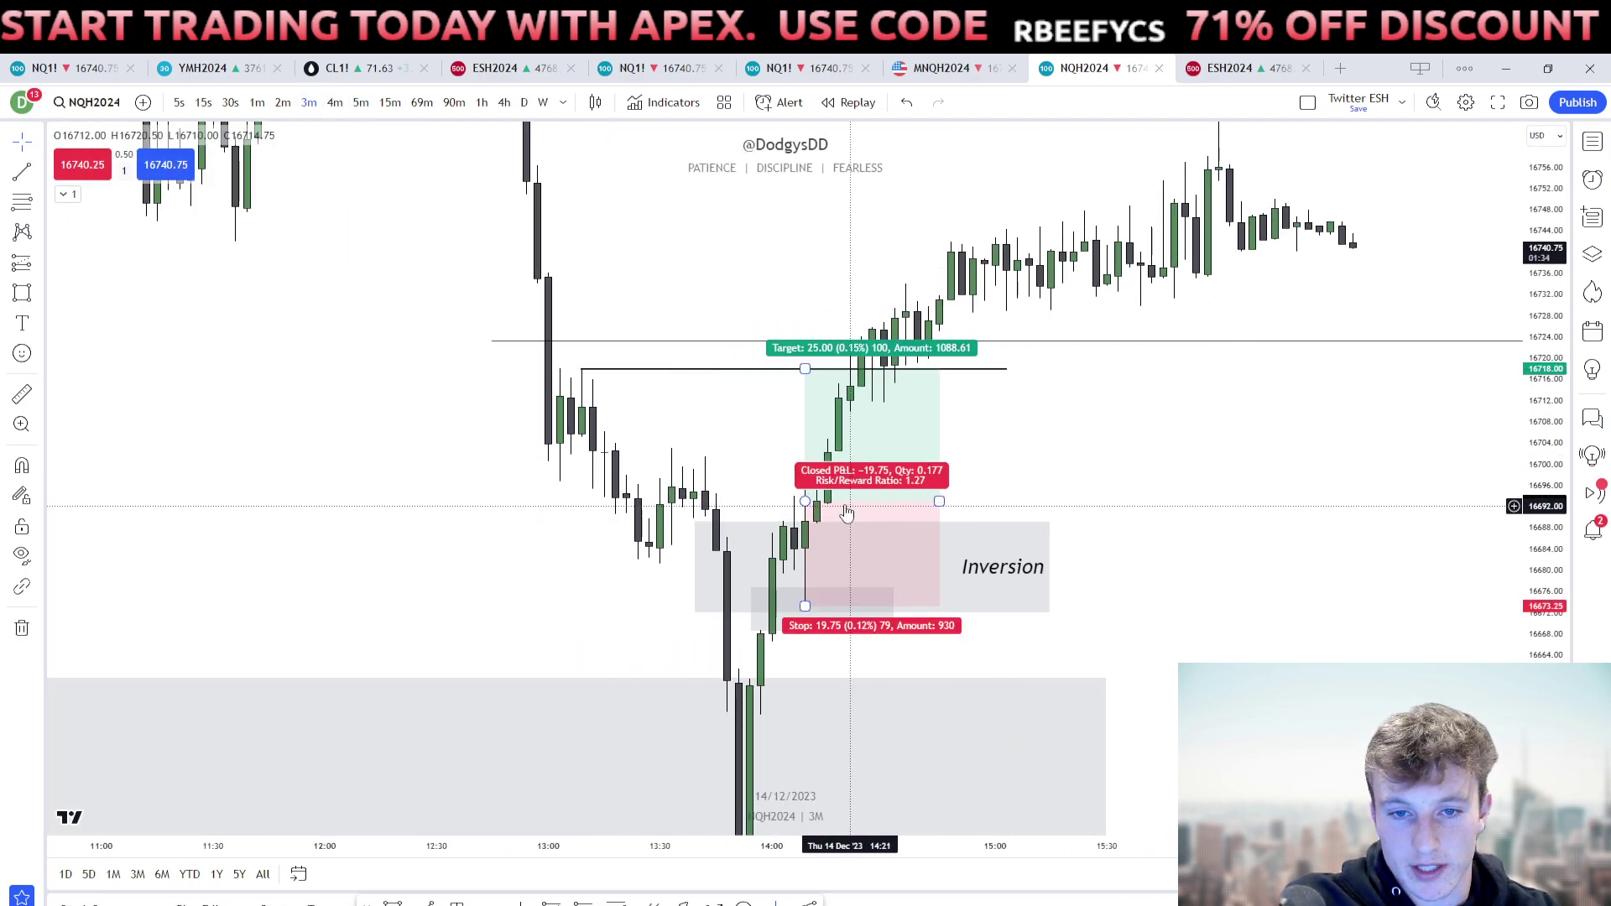
pyautogui.moveTo(1542, 564); pyautogui.dragTo(1542, 503)
pyautogui.moveTo(1425, 514); pyautogui.dragTo(1474, 371)
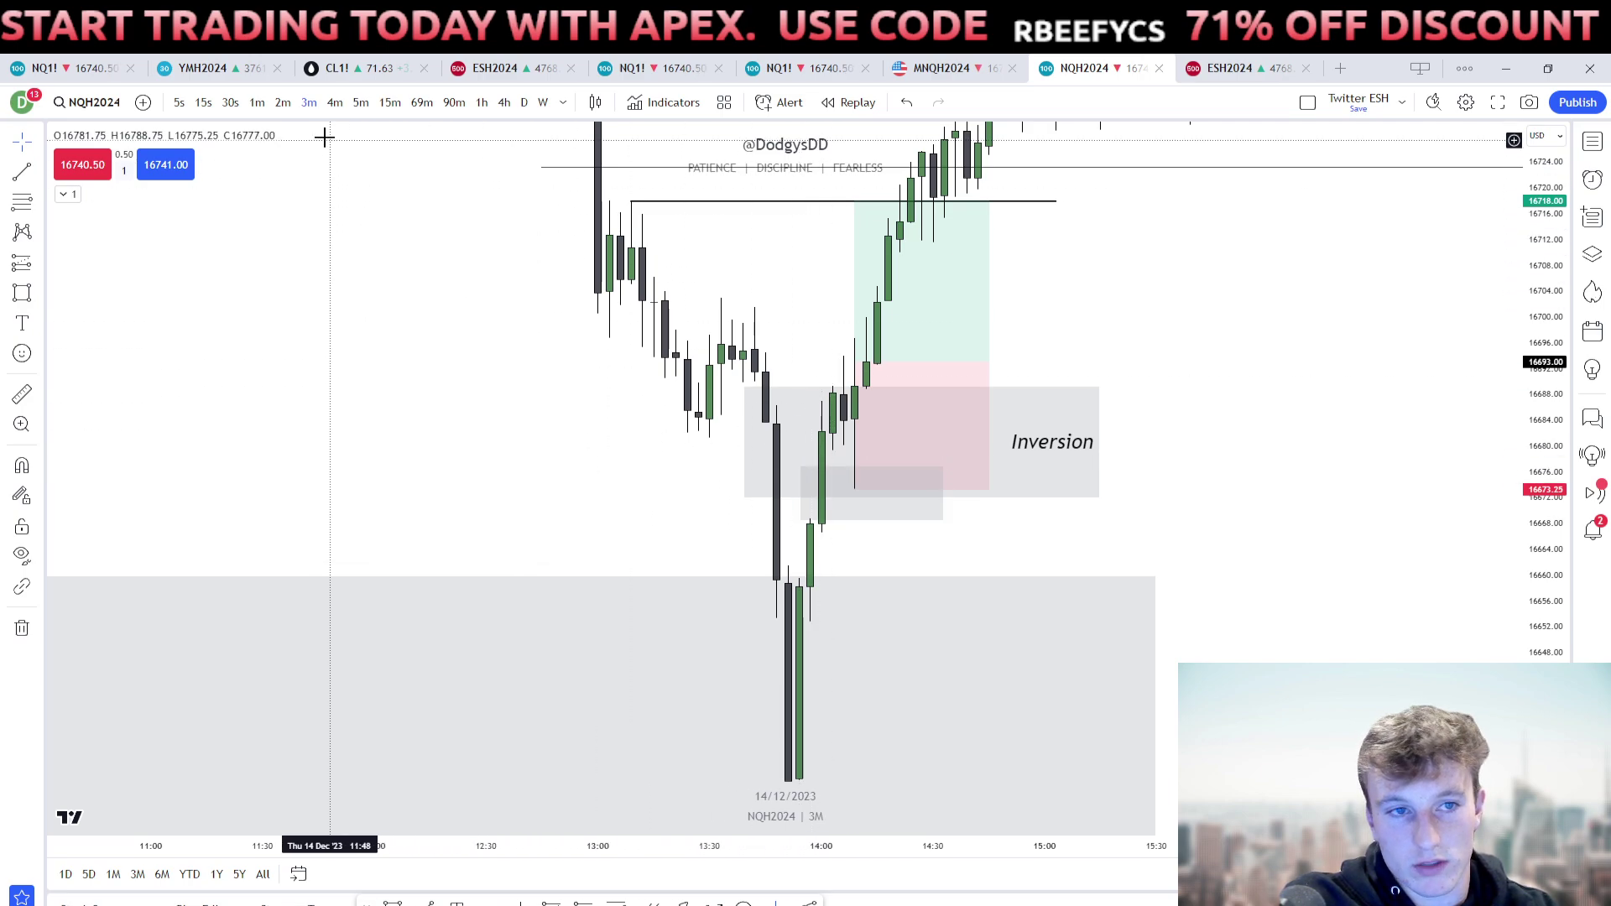
pyautogui.click(361, 102)
pyautogui.scroll(1, 1266, 653)
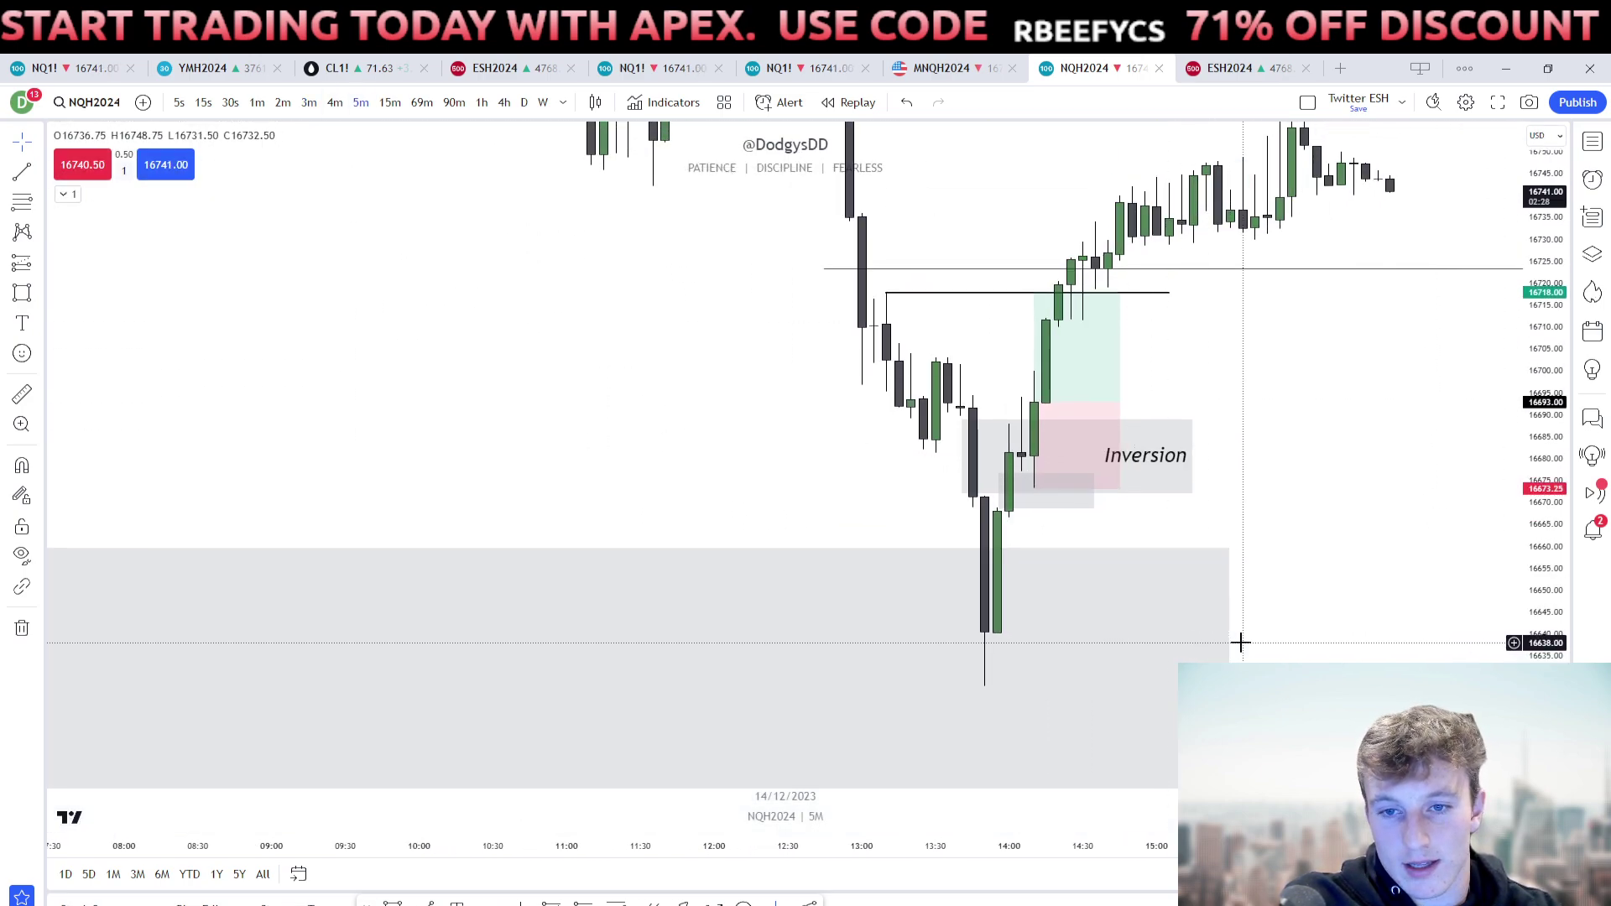
pyautogui.click(997, 473)
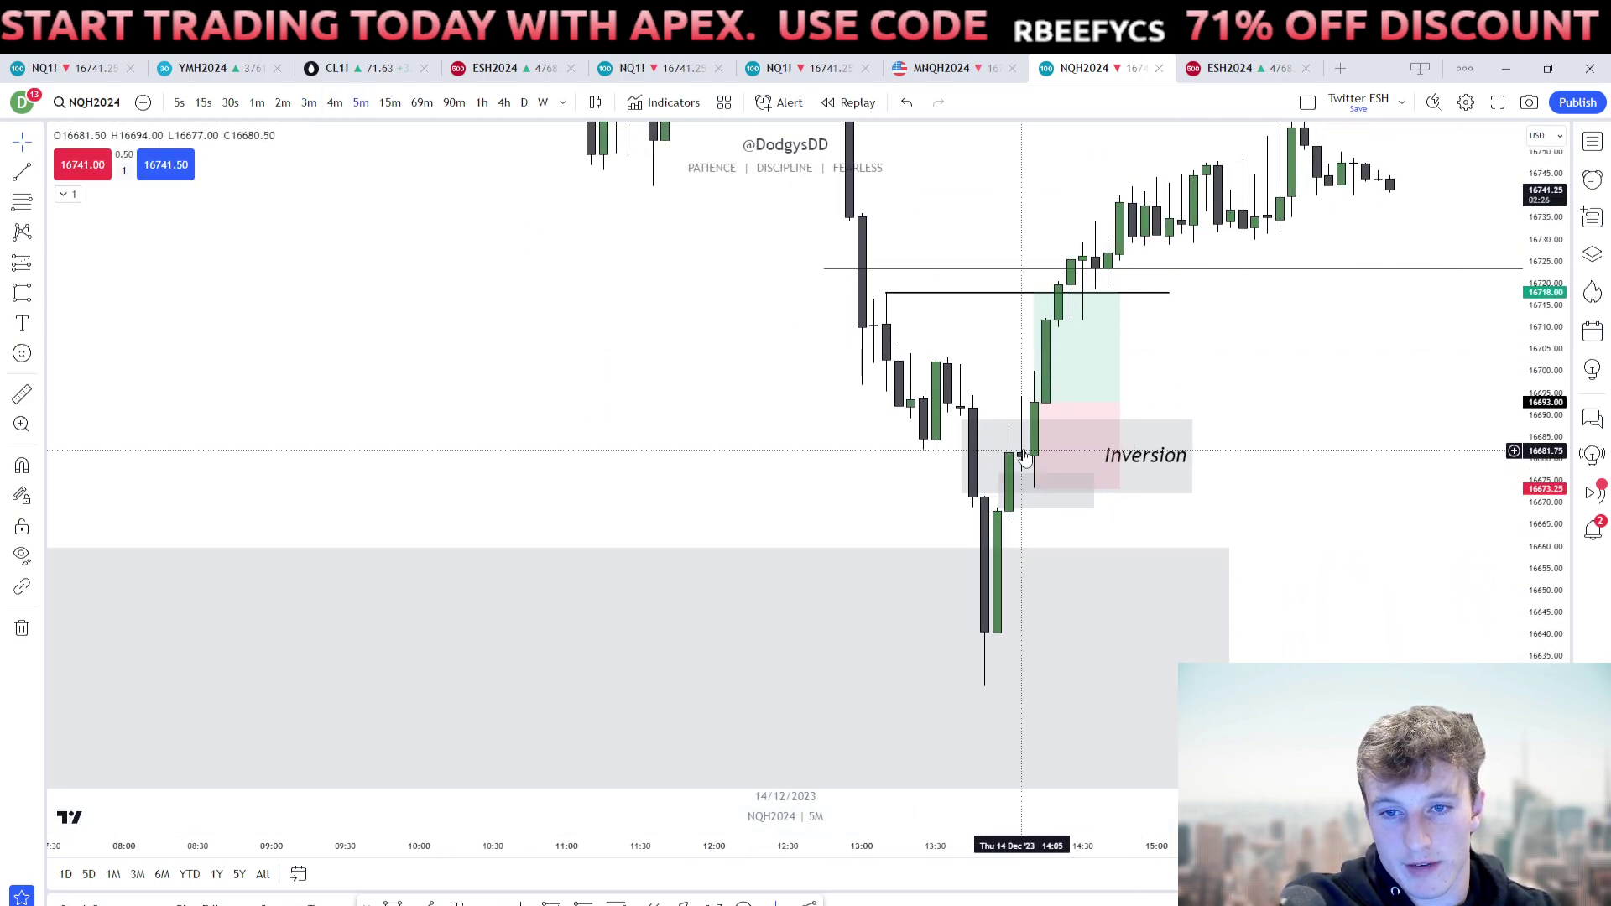
pyautogui.click(1032, 469)
# Delete the Fibonacci retracement drawn over the 14 December sell-off.
pyautogui.moveTo(1251, 464); pyautogui.dragTo(1132, 569)
pyautogui.scroll(1, 1266, 561)
pyautogui.moveTo(1508, 583); pyautogui.dragTo(1489, 625)
pyautogui.moveTo(1359, 613); pyautogui.dragTo(1252, 598)
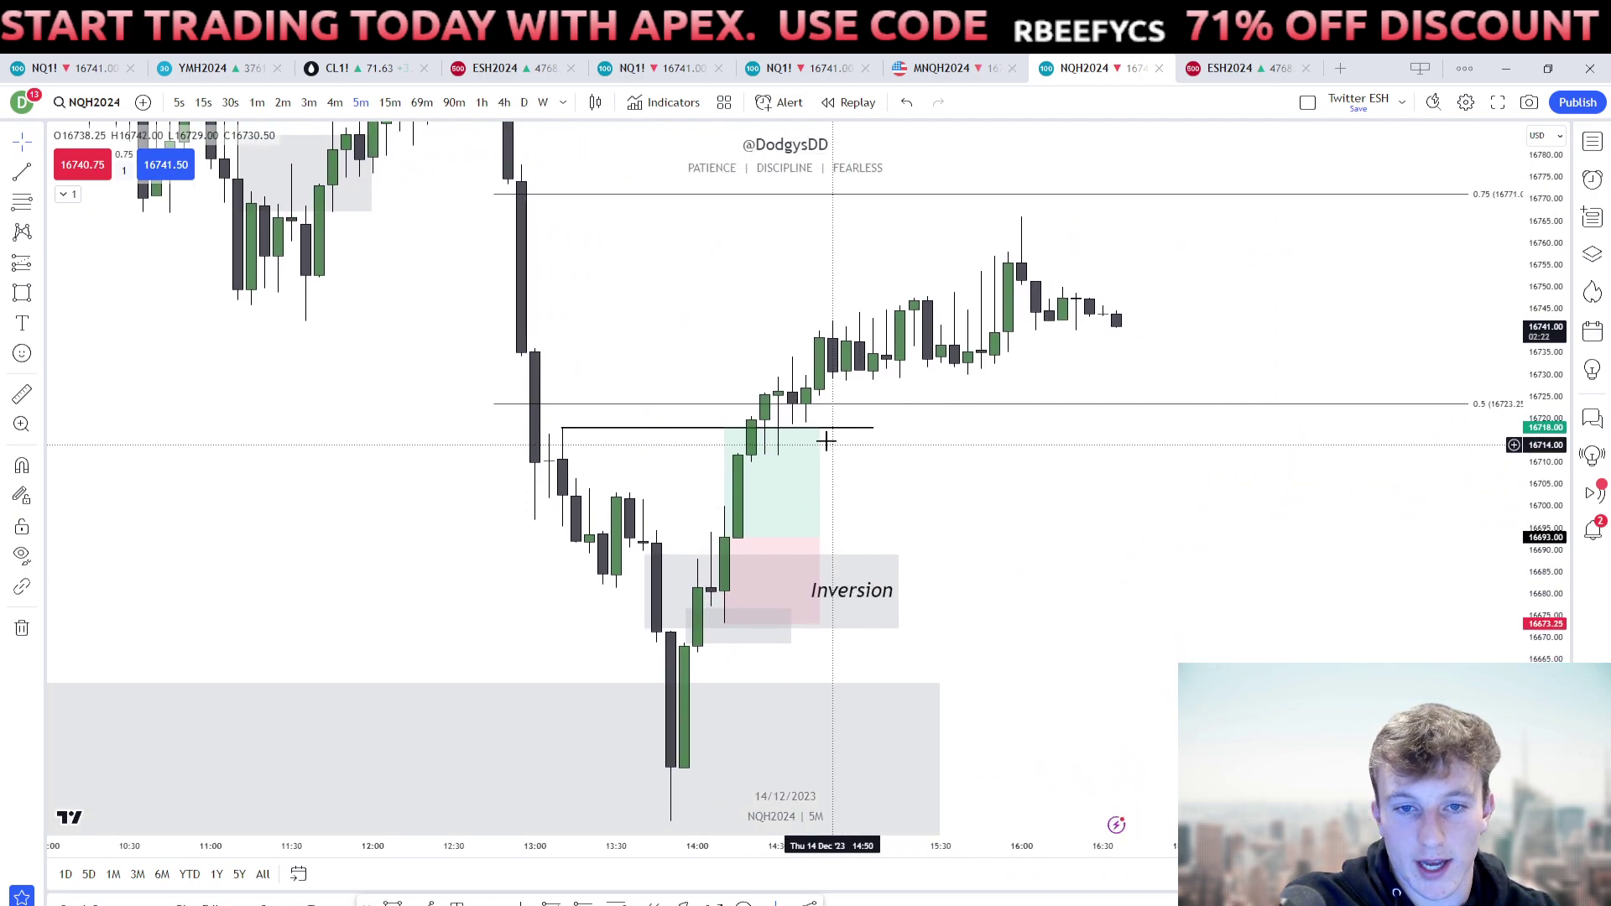
pyautogui.click(738, 405)
pyautogui.press('Delete')
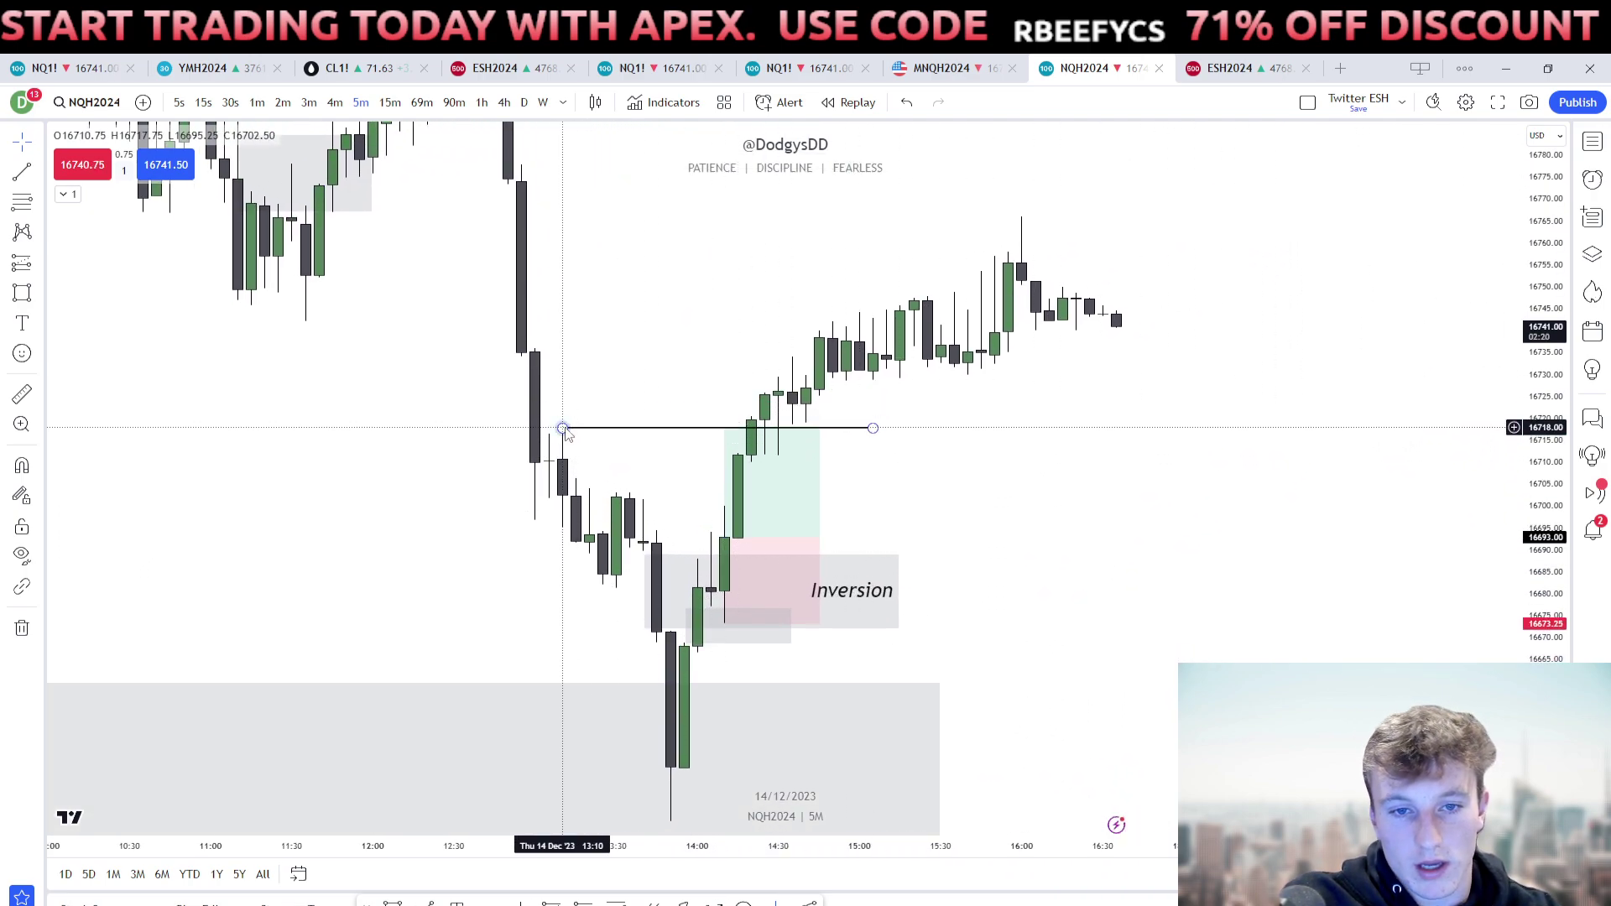
# Draw a rectangle over the sell-off's price gap from 16733.75 down to 16715.50, spanning 12:55 to 15:35 on 14 December.
pyautogui.click(22, 292)
pyautogui.moveTo(521, 359); pyautogui.dragTo(954, 442)
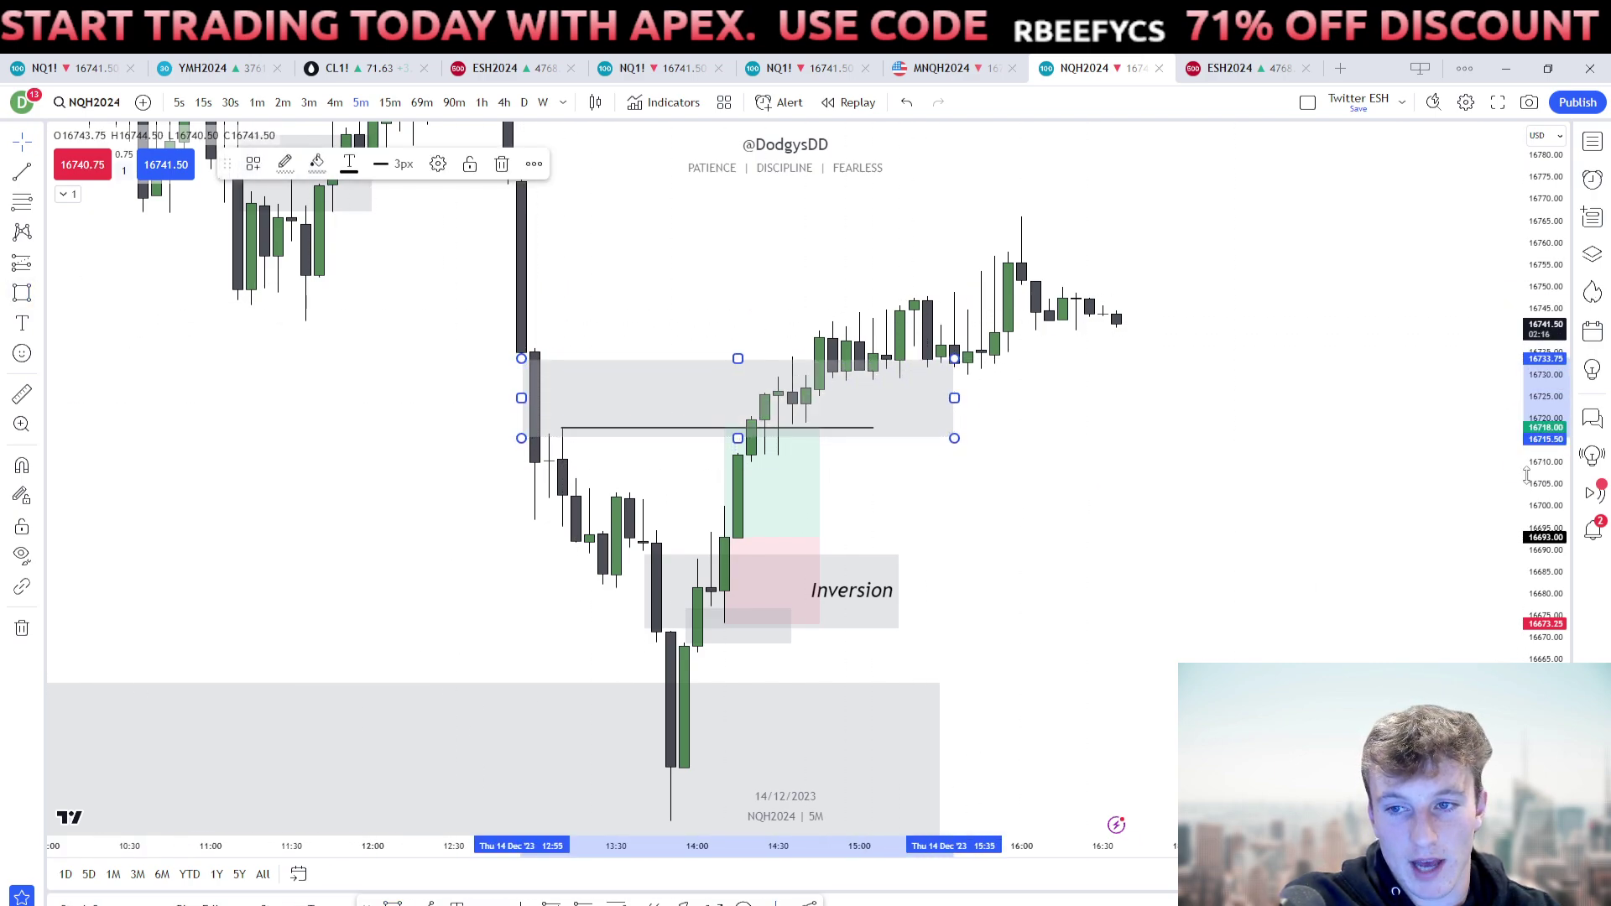
pyautogui.scroll(-3, 1327, 546)
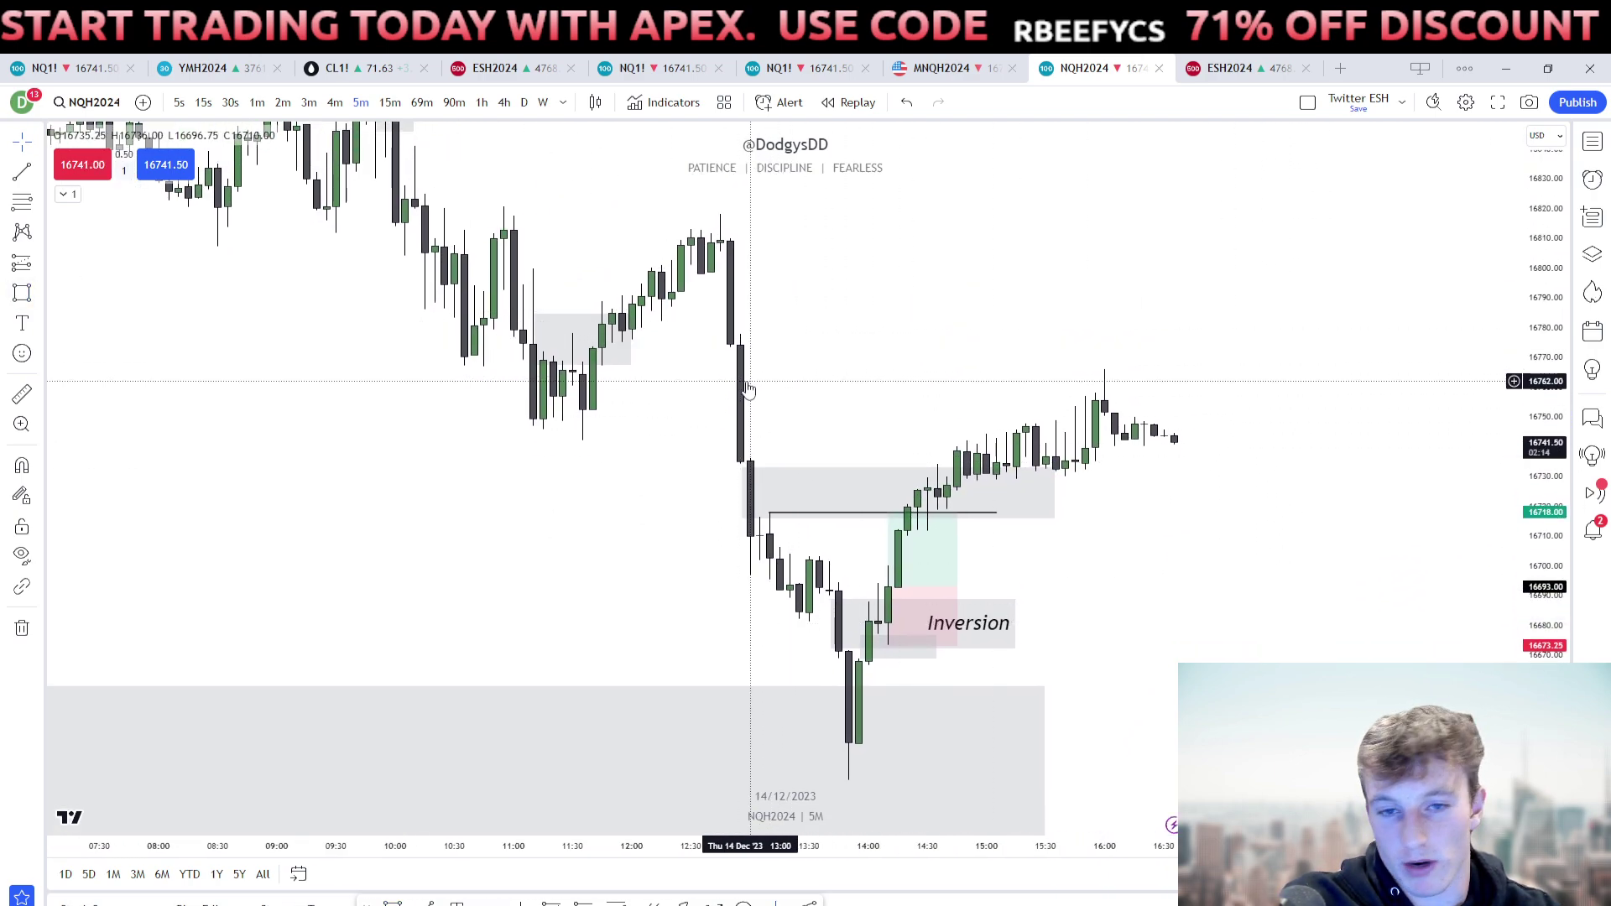
# Switch the chart to the 1-minute timeframe and frame the late-morning gap zone around 11:15 on 14 December.
pyautogui.click(924, 596)
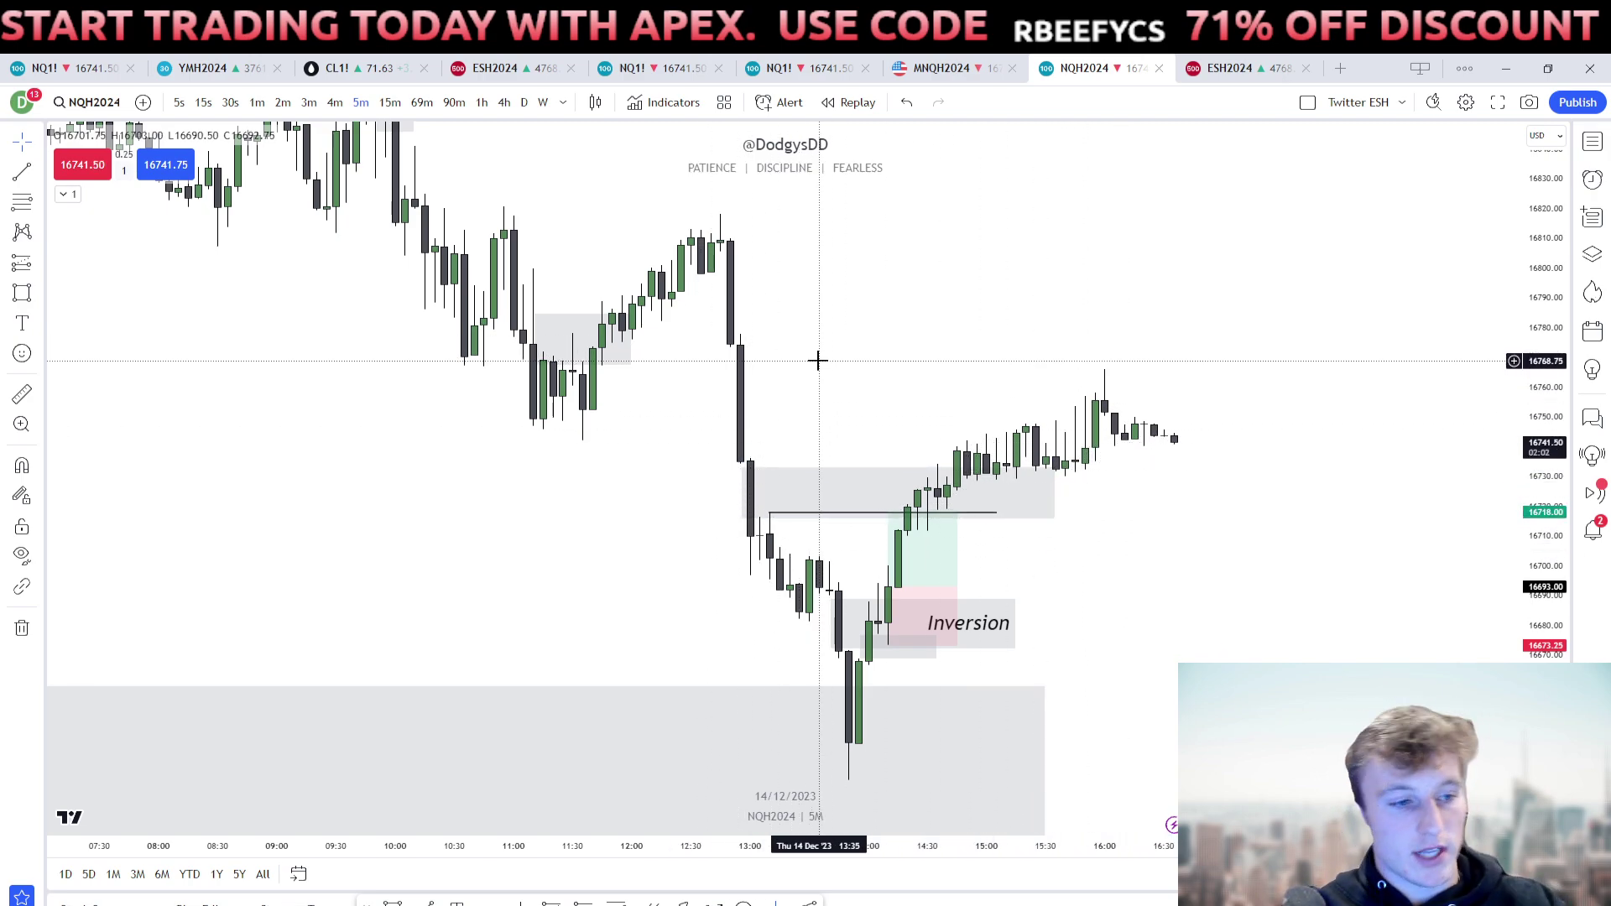
pyautogui.moveTo(820, 361); pyautogui.dragTo(986, 470)
pyautogui.scroll(-5, 986, 470)
pyautogui.moveTo(770, 445); pyautogui.dragTo(799, 491)
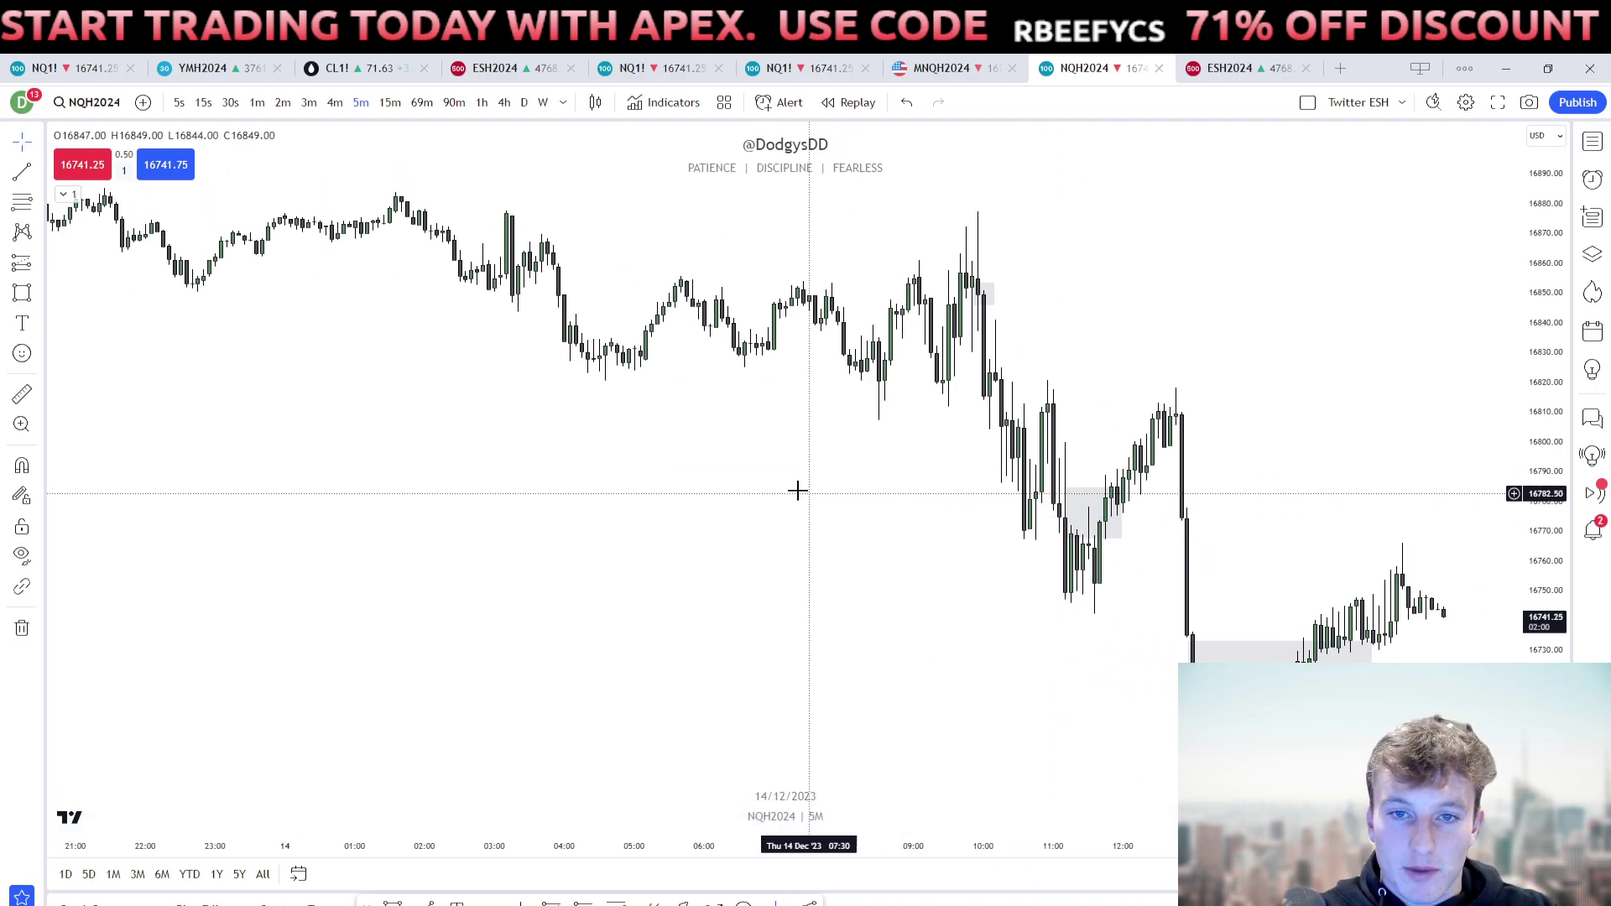
pyautogui.click(257, 102)
pyautogui.scroll(-4, 996, 388)
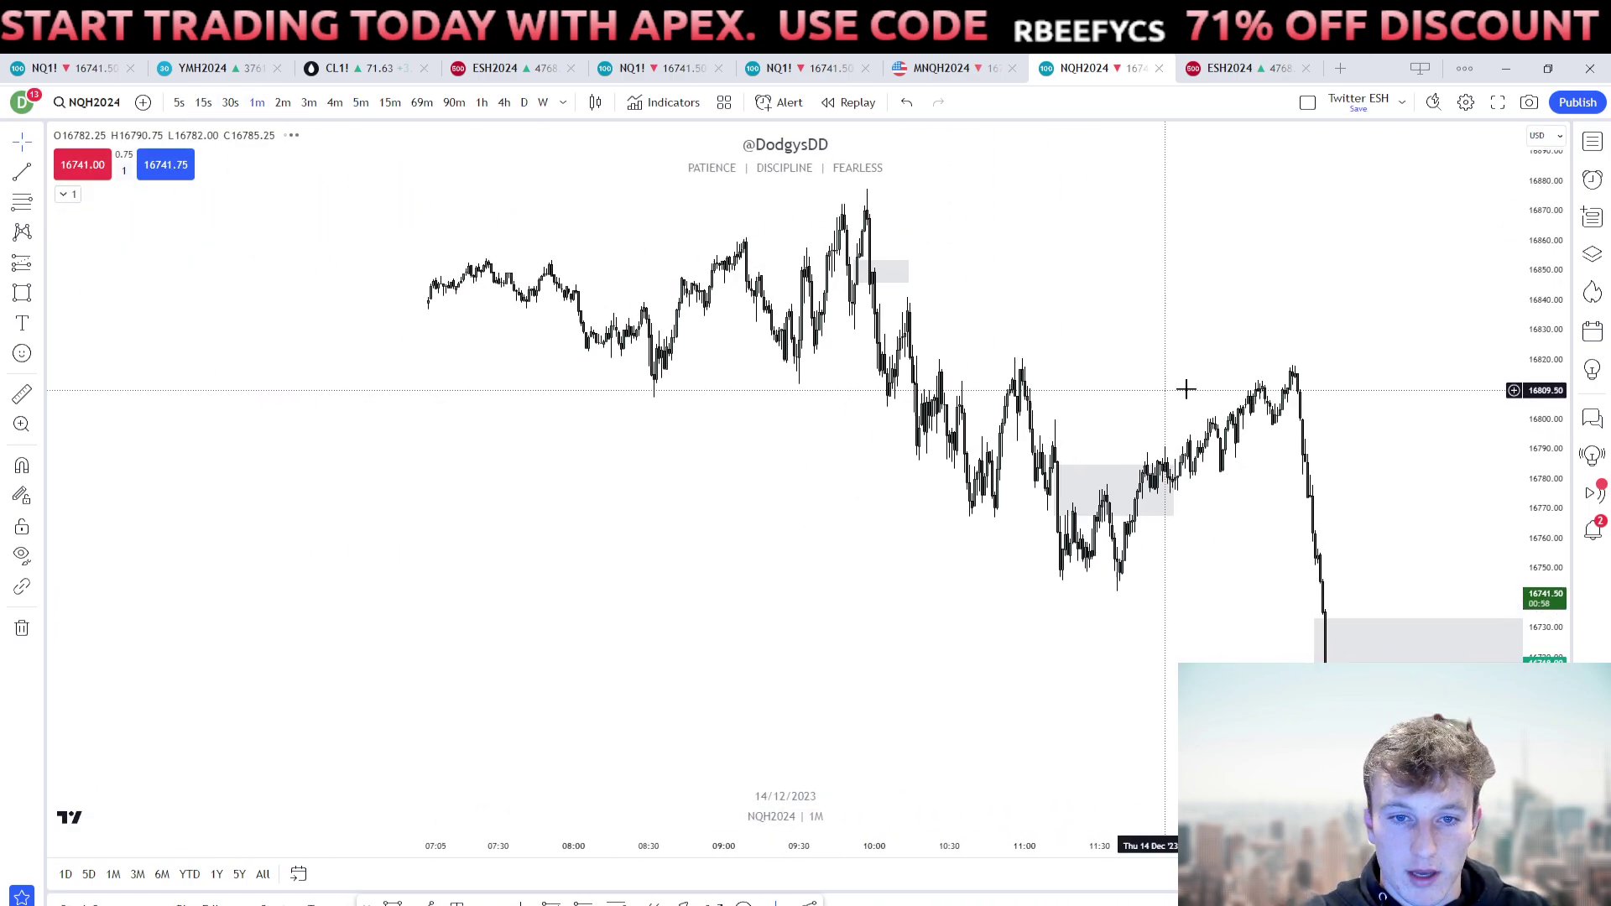
pyautogui.moveTo(1532, 514); pyautogui.dragTo(1477, 138)
pyautogui.scroll(3, 1116, 443)
pyautogui.moveTo(1121, 443); pyautogui.dragTo(1130, 352)
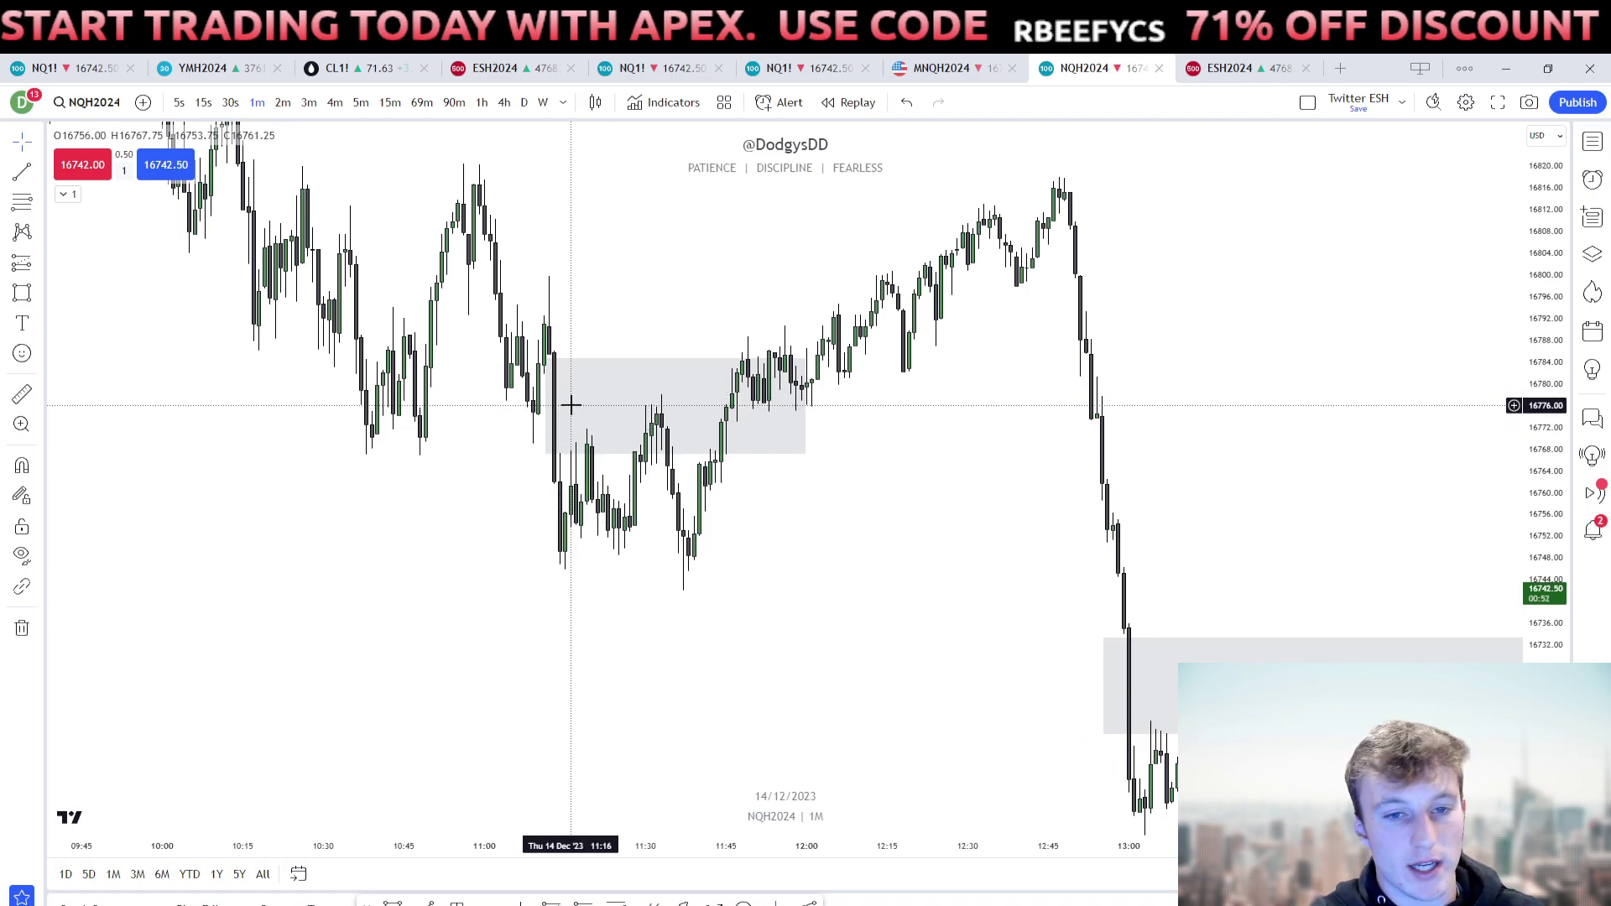
# Draw a horizontal line at the 11:15 low, 16745.75, extending to 11:56, and label it "$".
pyautogui.moveTo(811, 540); pyautogui.dragTo(827, 500)
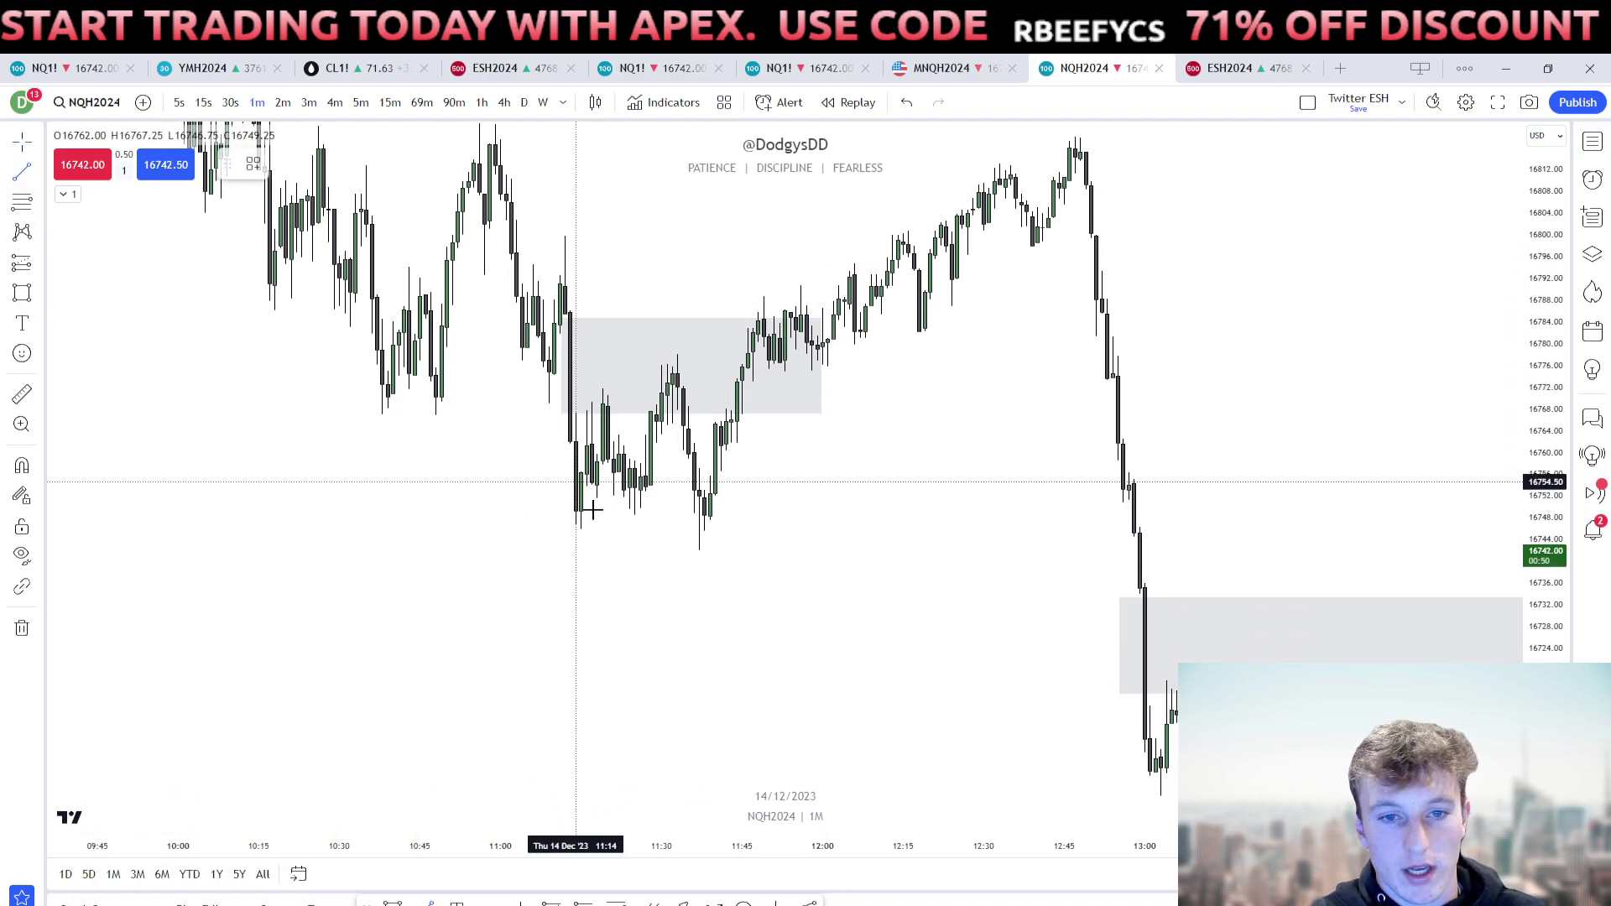
pyautogui.moveTo(581, 531); pyautogui.dragTo(801, 530)
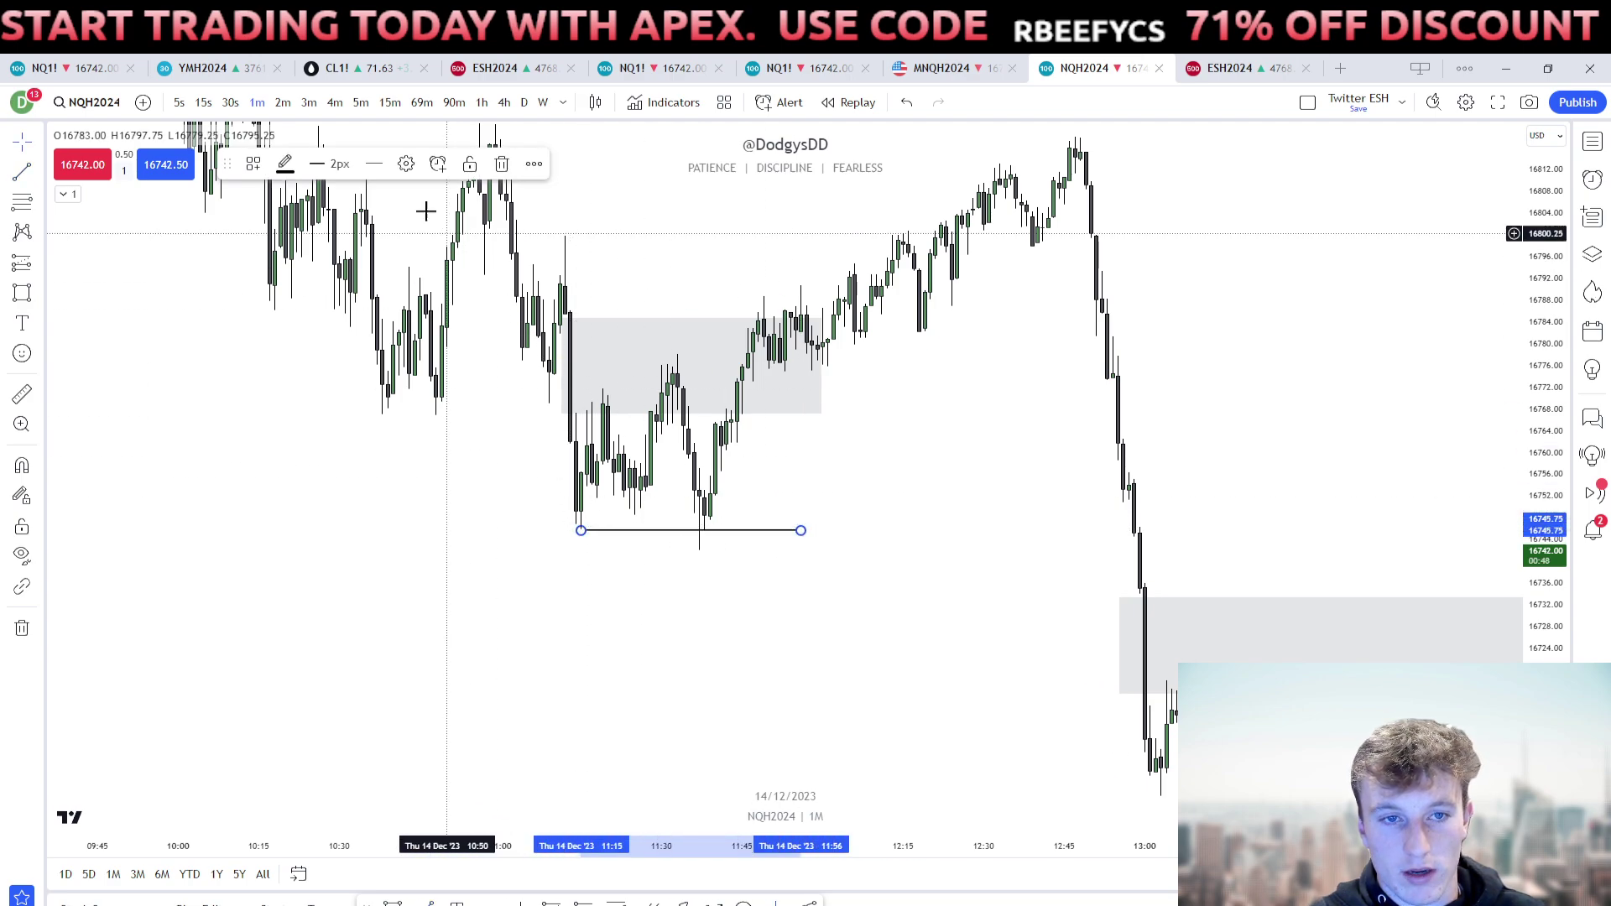
pyautogui.click(407, 164)
pyautogui.click(930, 652)
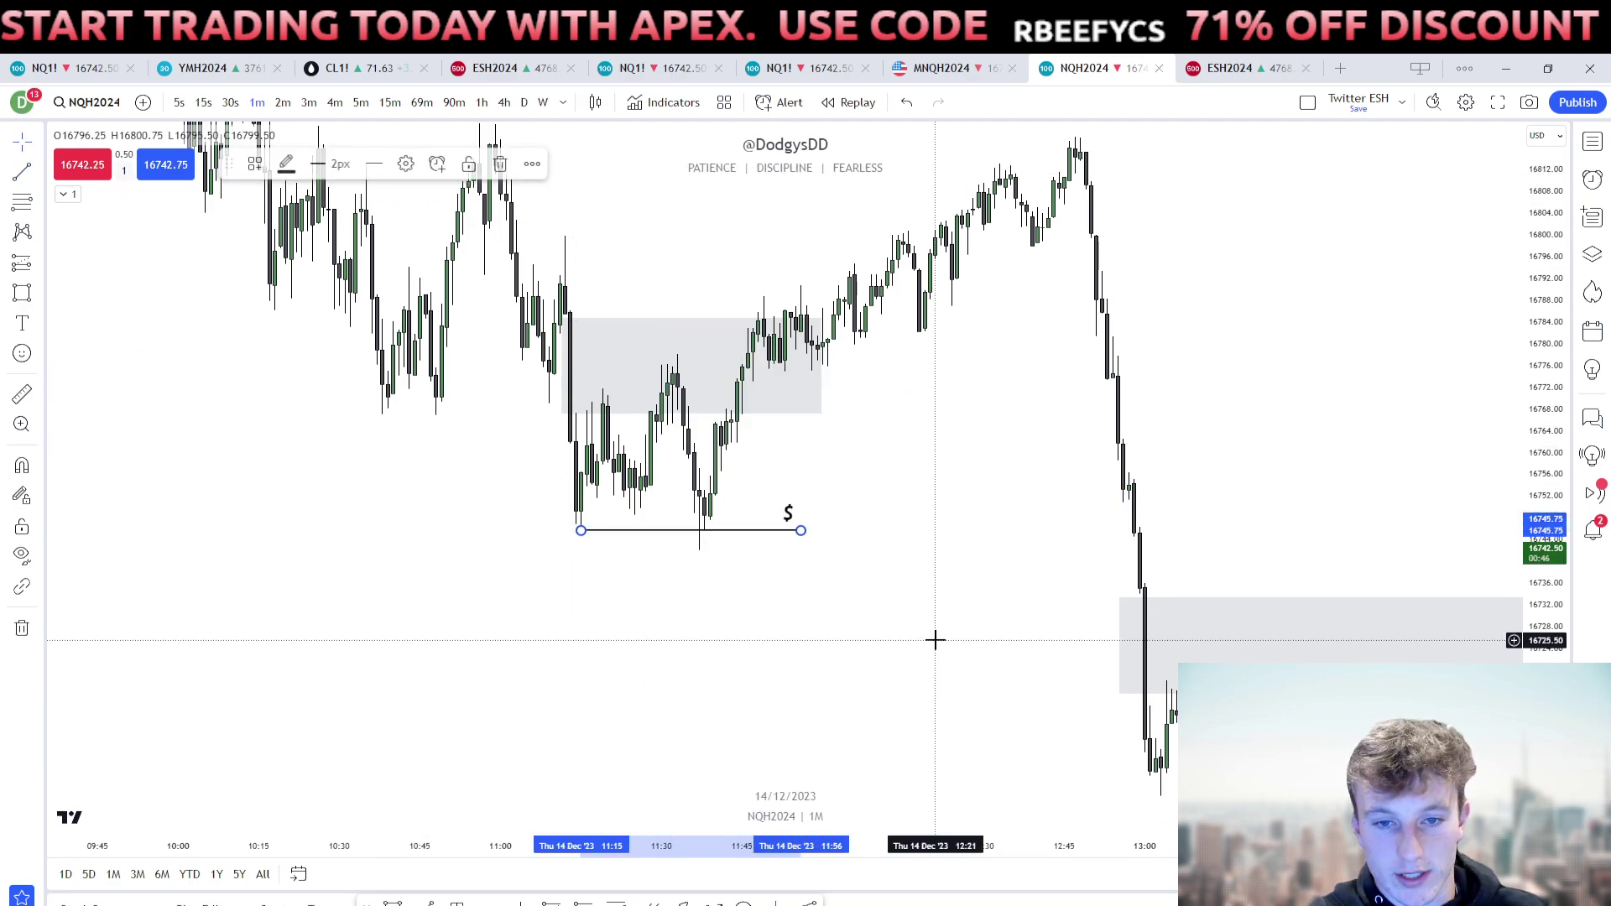
# Draw a thin rectangle over the small gap above the swept low, from about 16757 to 16758.50, spanning 11:35 to 11:49.
pyautogui.moveTo(767, 540); pyautogui.dragTo(948, 647)
pyautogui.scroll(3, 1022, 602)
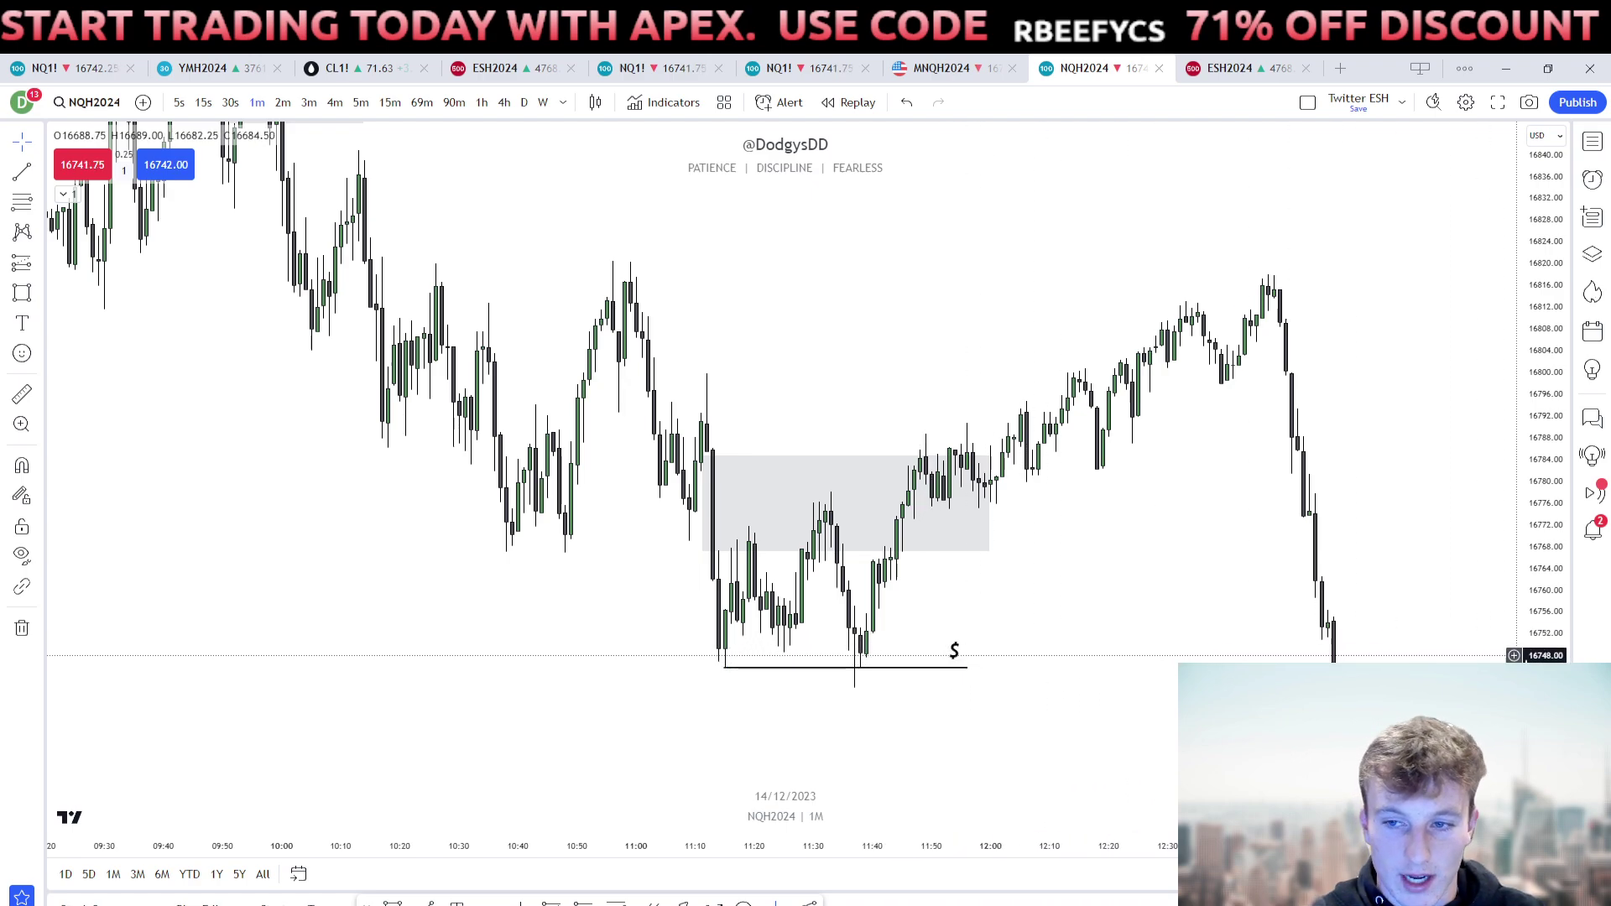
pyautogui.scroll(2, 1457, 565)
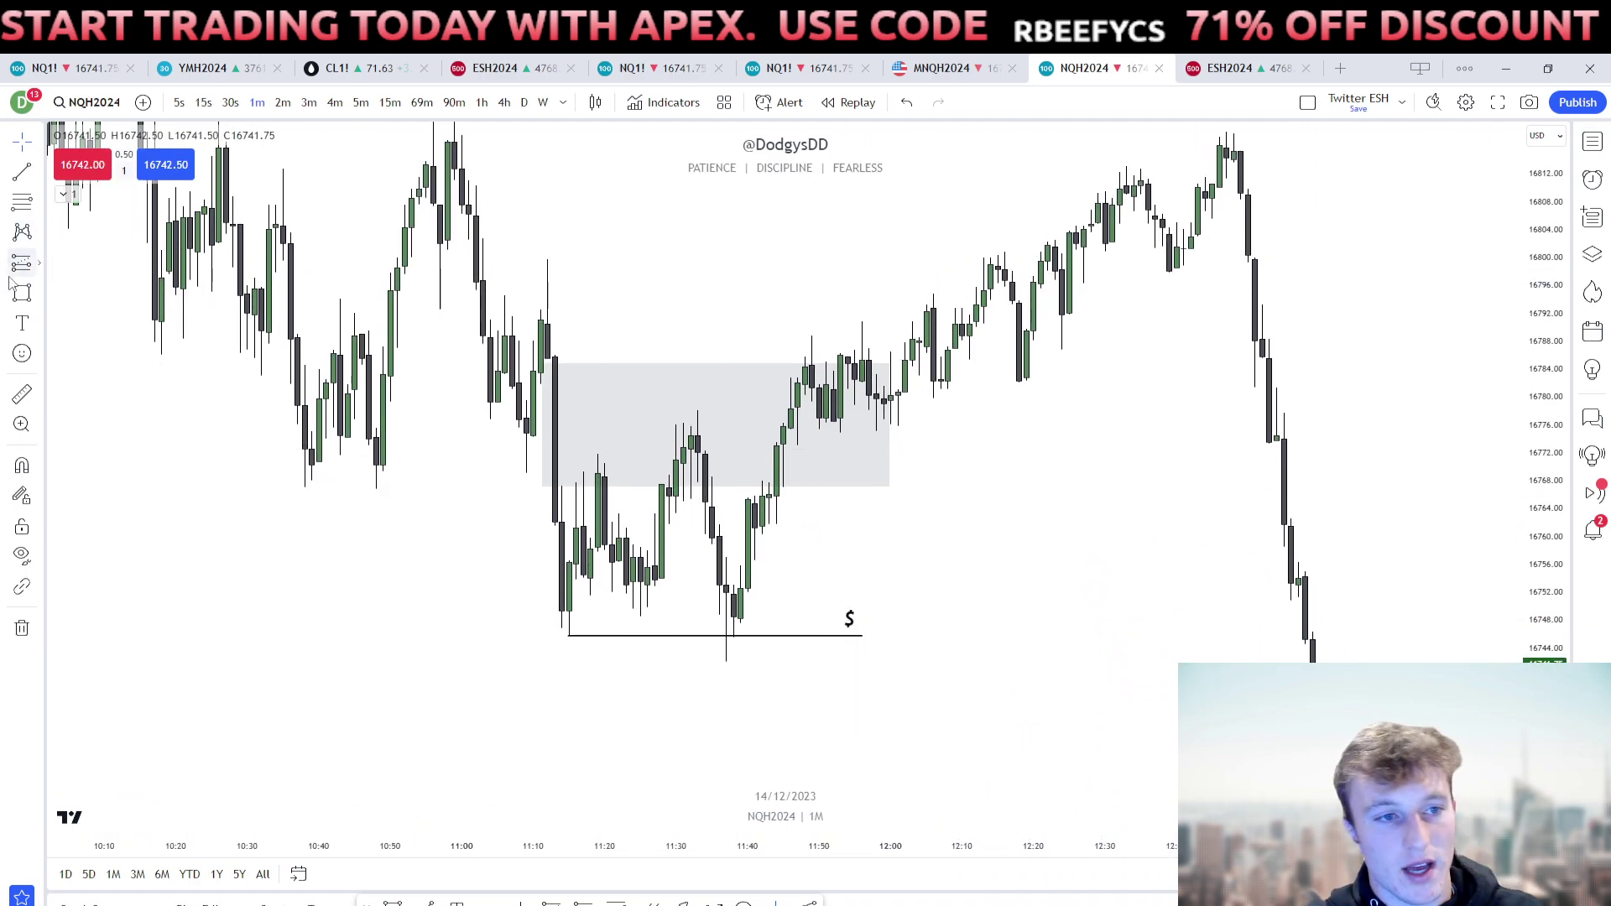
pyautogui.moveTo(712, 544); pyautogui.dragTo(811, 555)
pyautogui.moveTo(1546, 611); pyautogui.dragTo(1546, 510)
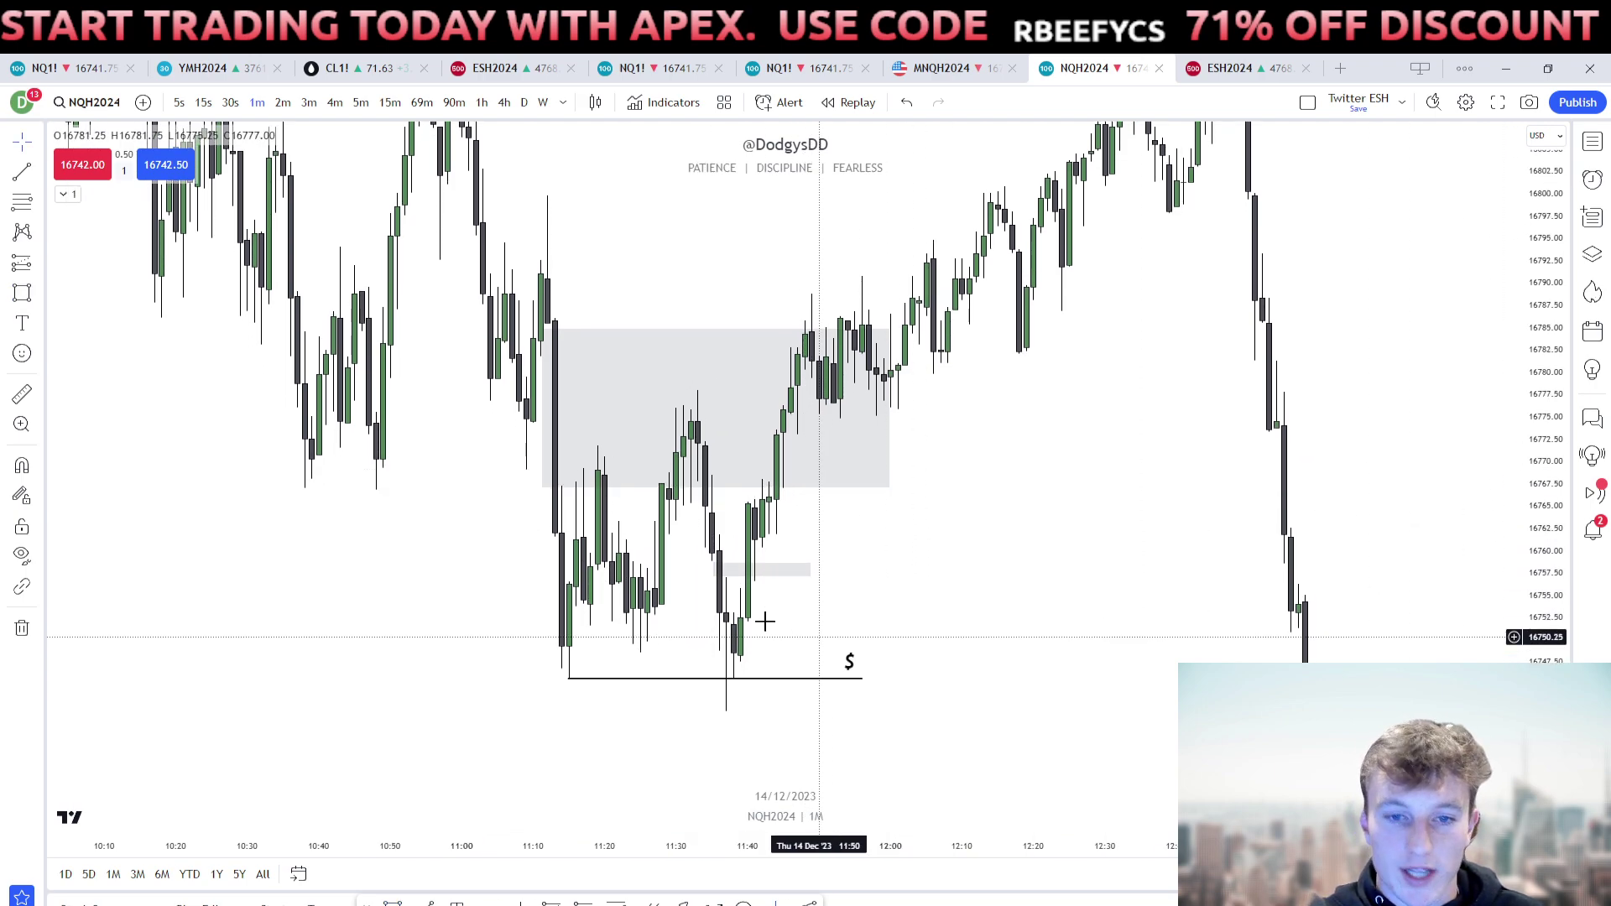
pyautogui.click(733, 585)
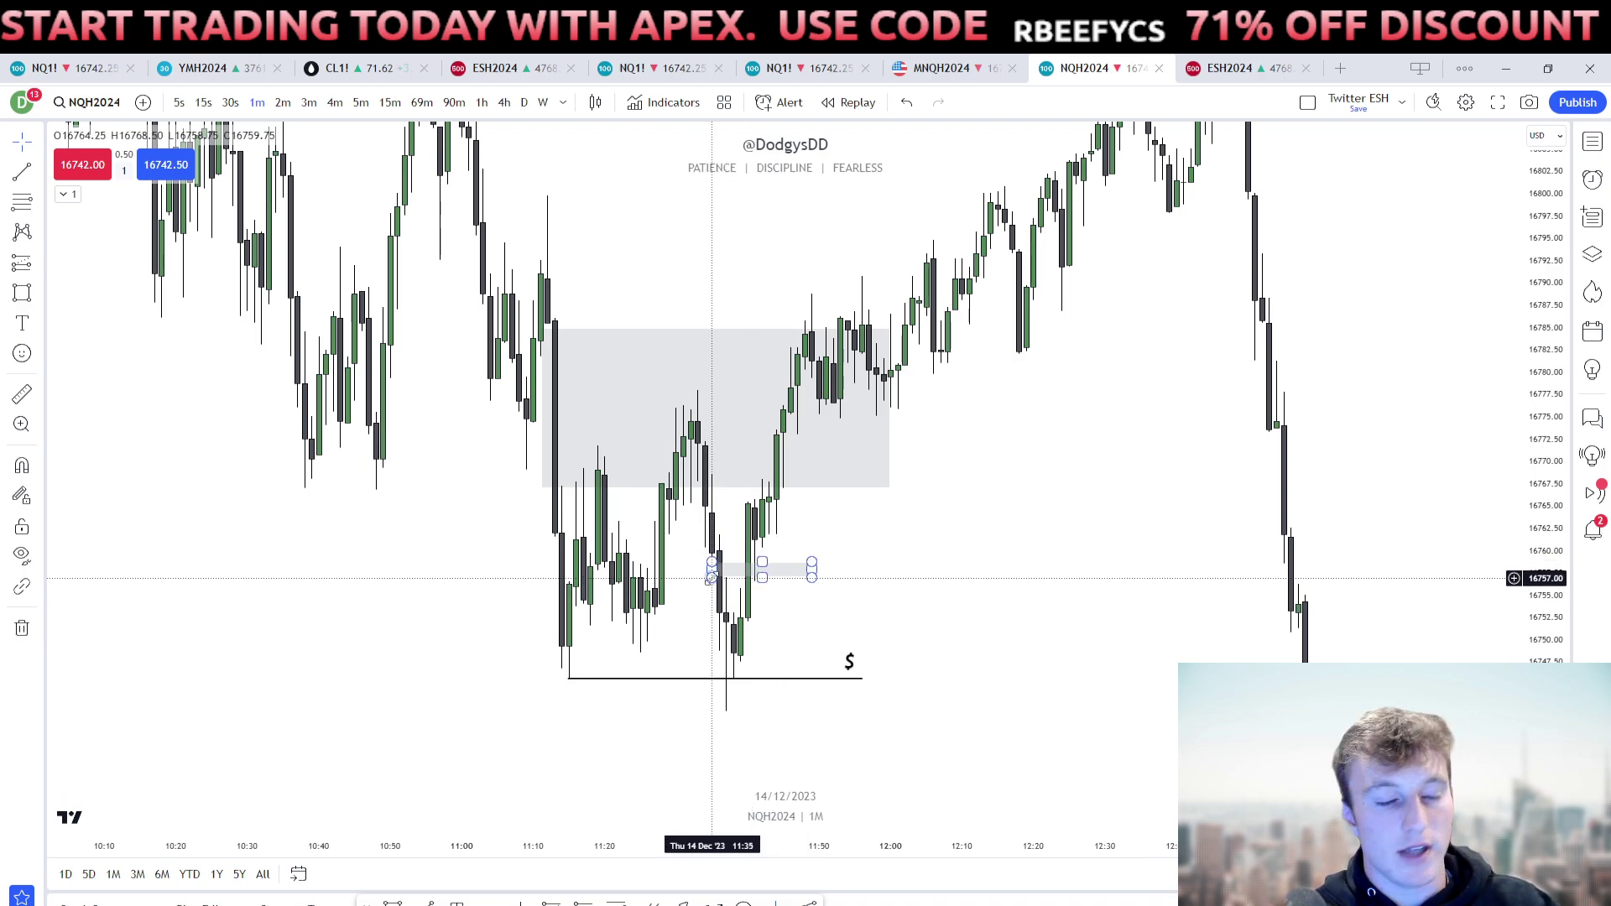
pyautogui.click(753, 588)
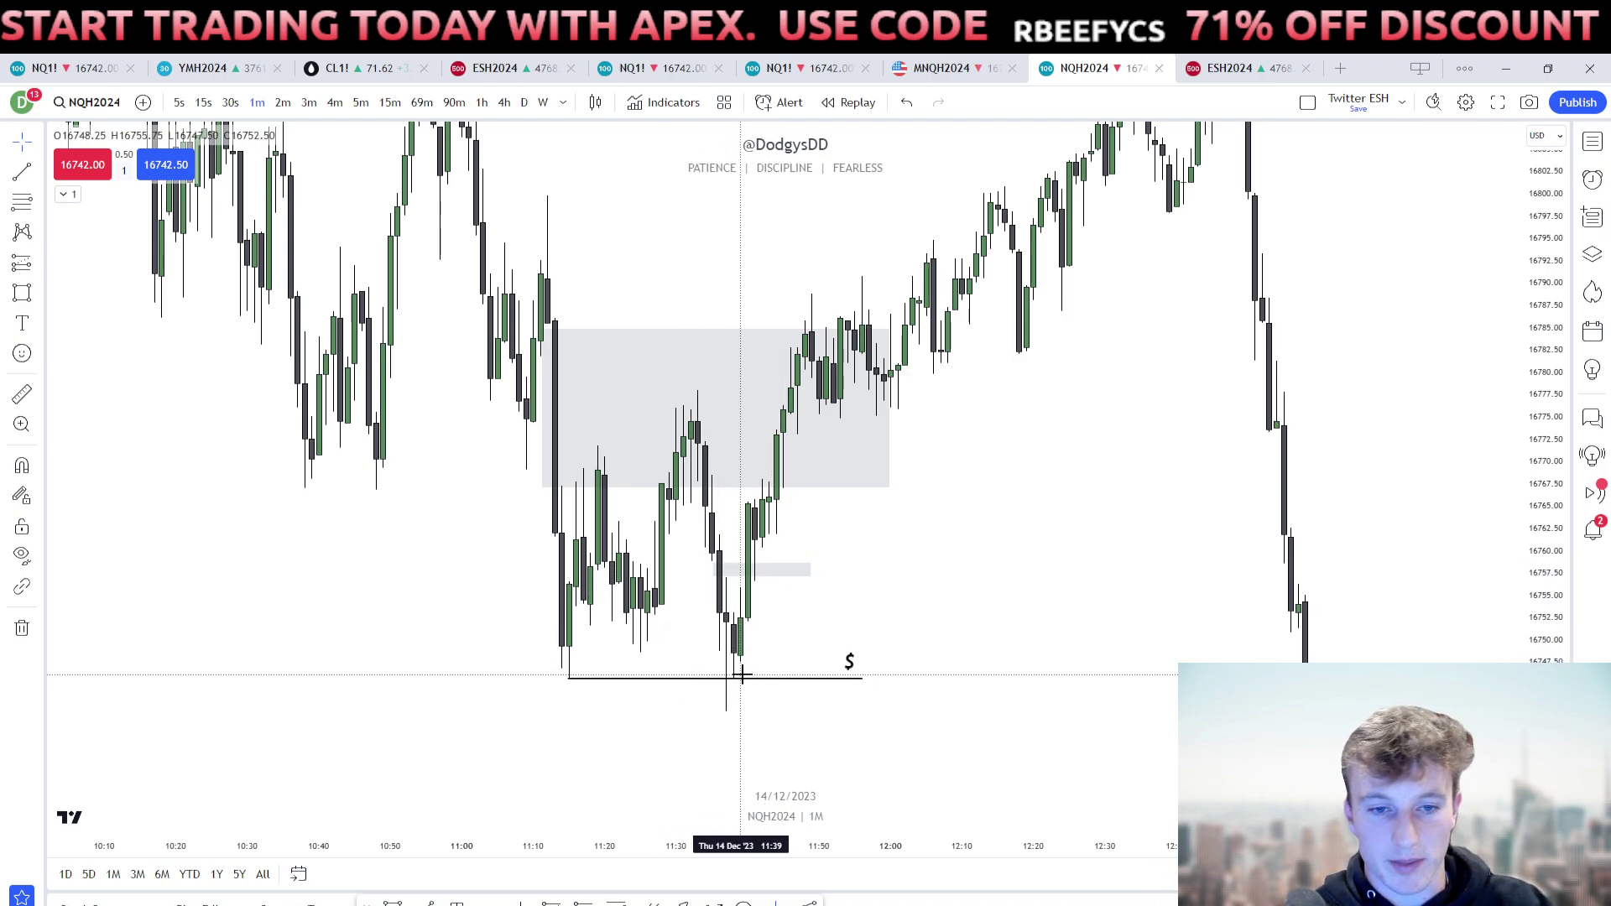
# Extend the large gap rectangle above the "$" line so that it ends at about 12:30.
pyautogui.moveTo(806, 629); pyautogui.dragTo(738, 675)
pyautogui.moveTo(1540, 598); pyautogui.dragTo(1540, 680)
pyautogui.moveTo(823, 471); pyautogui.dragTo(1037, 468)
pyautogui.moveTo(1066, 529); pyautogui.dragTo(1054, 546)
pyautogui.scroll(-2, 1055, 546)
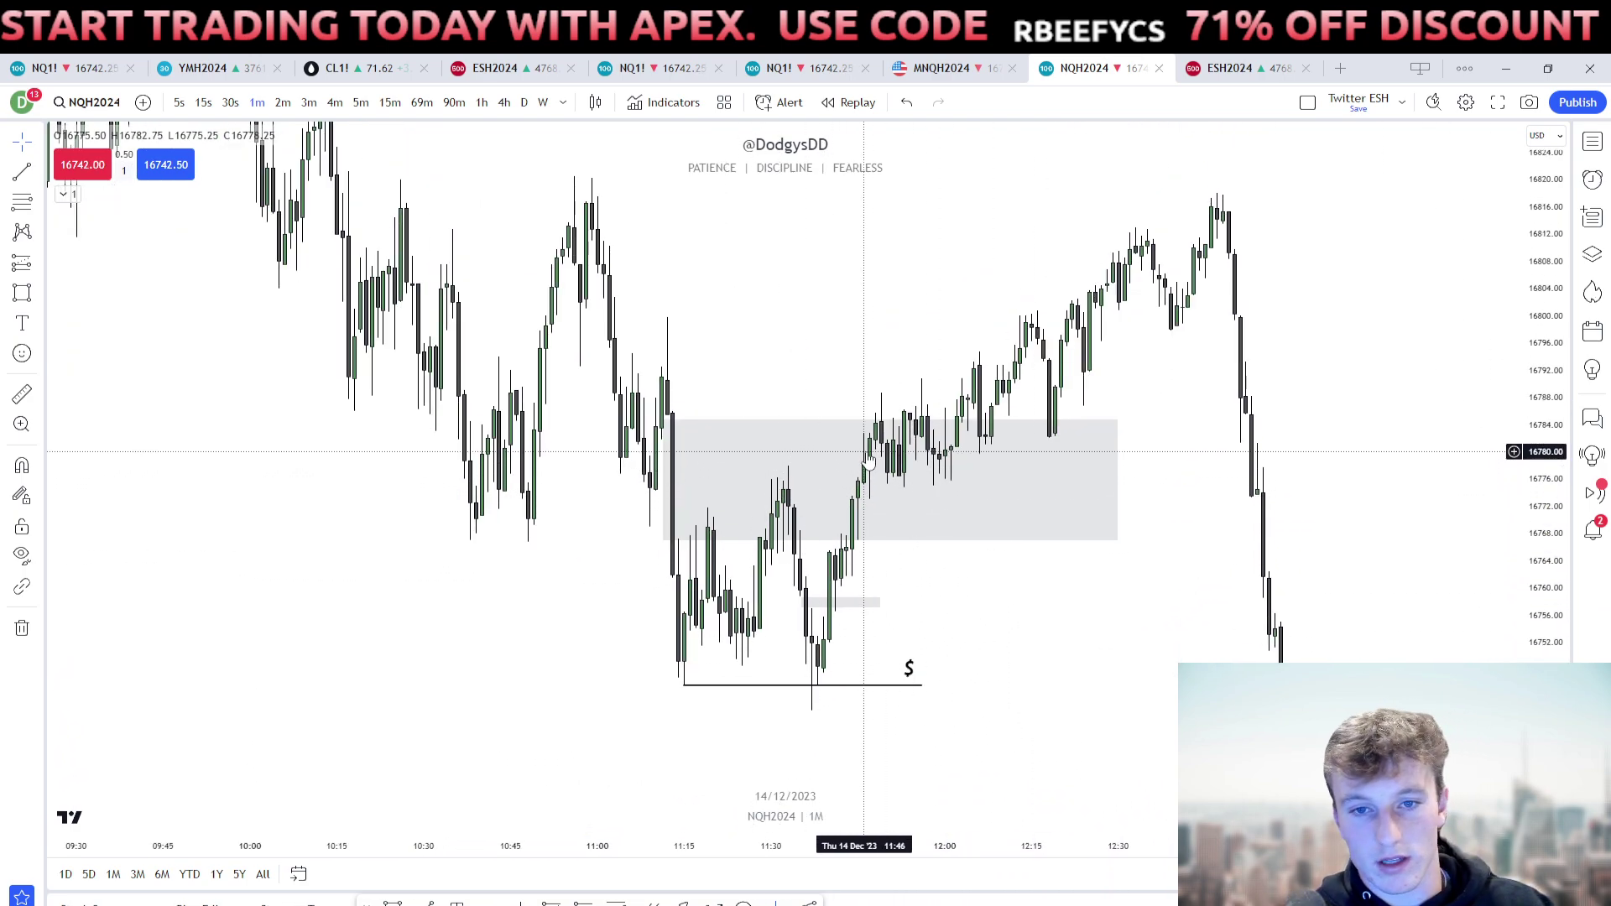
# Draw a horizontal line at about 16800 from the 11:12 swing high to about 12:17.
pyautogui.moveTo(896, 434); pyautogui.dragTo(739, 452)
pyautogui.click(22, 171)
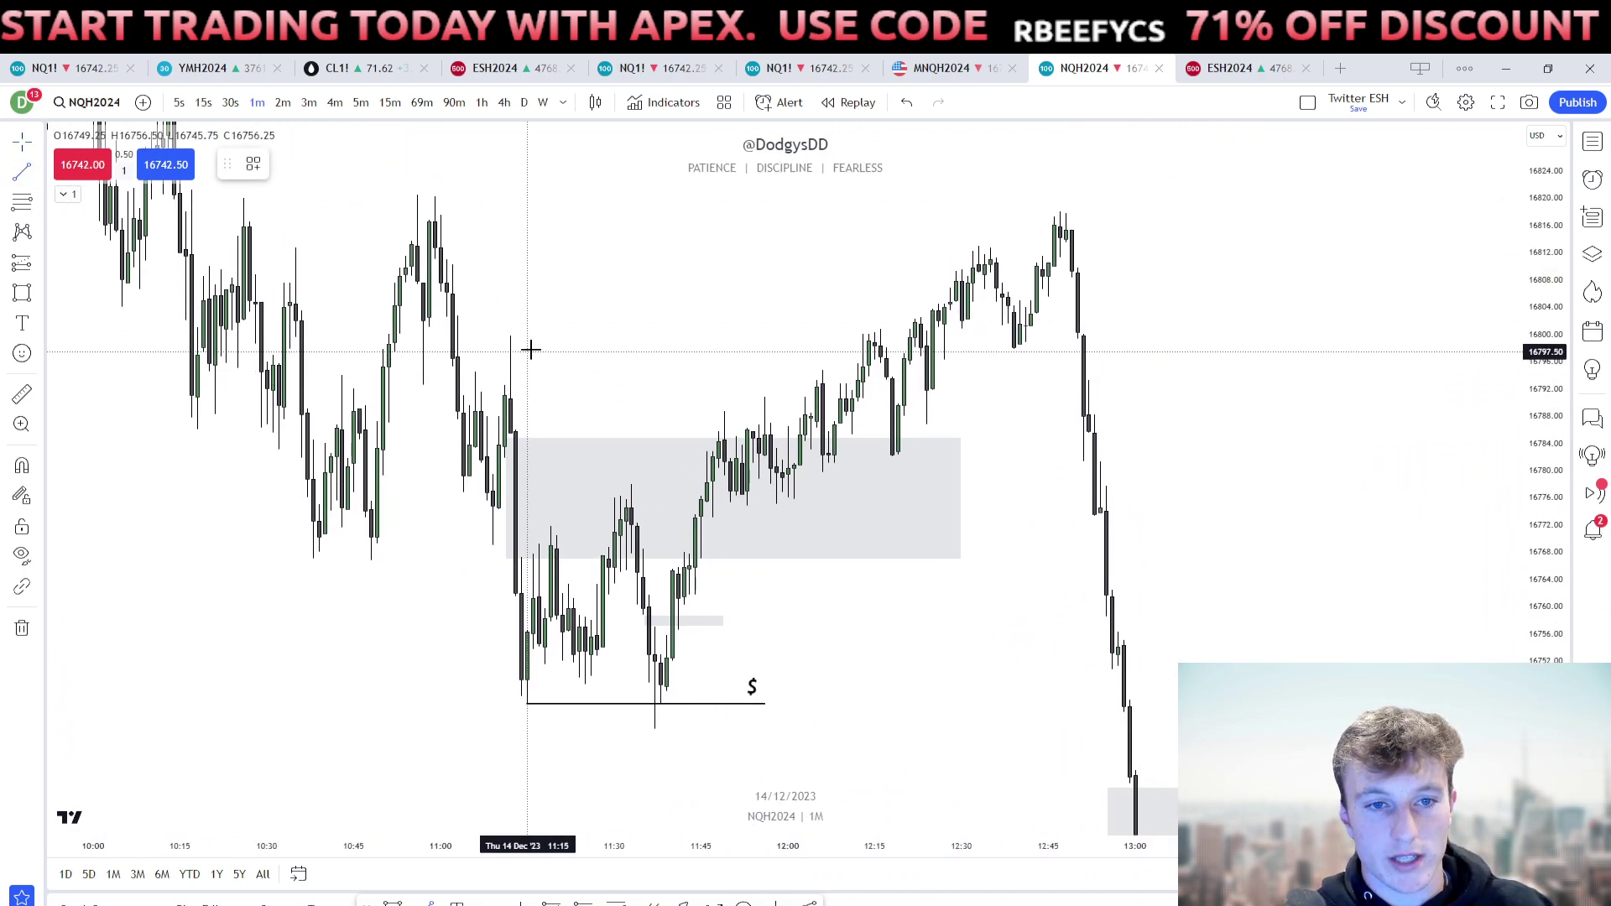
pyautogui.click(885, 335)
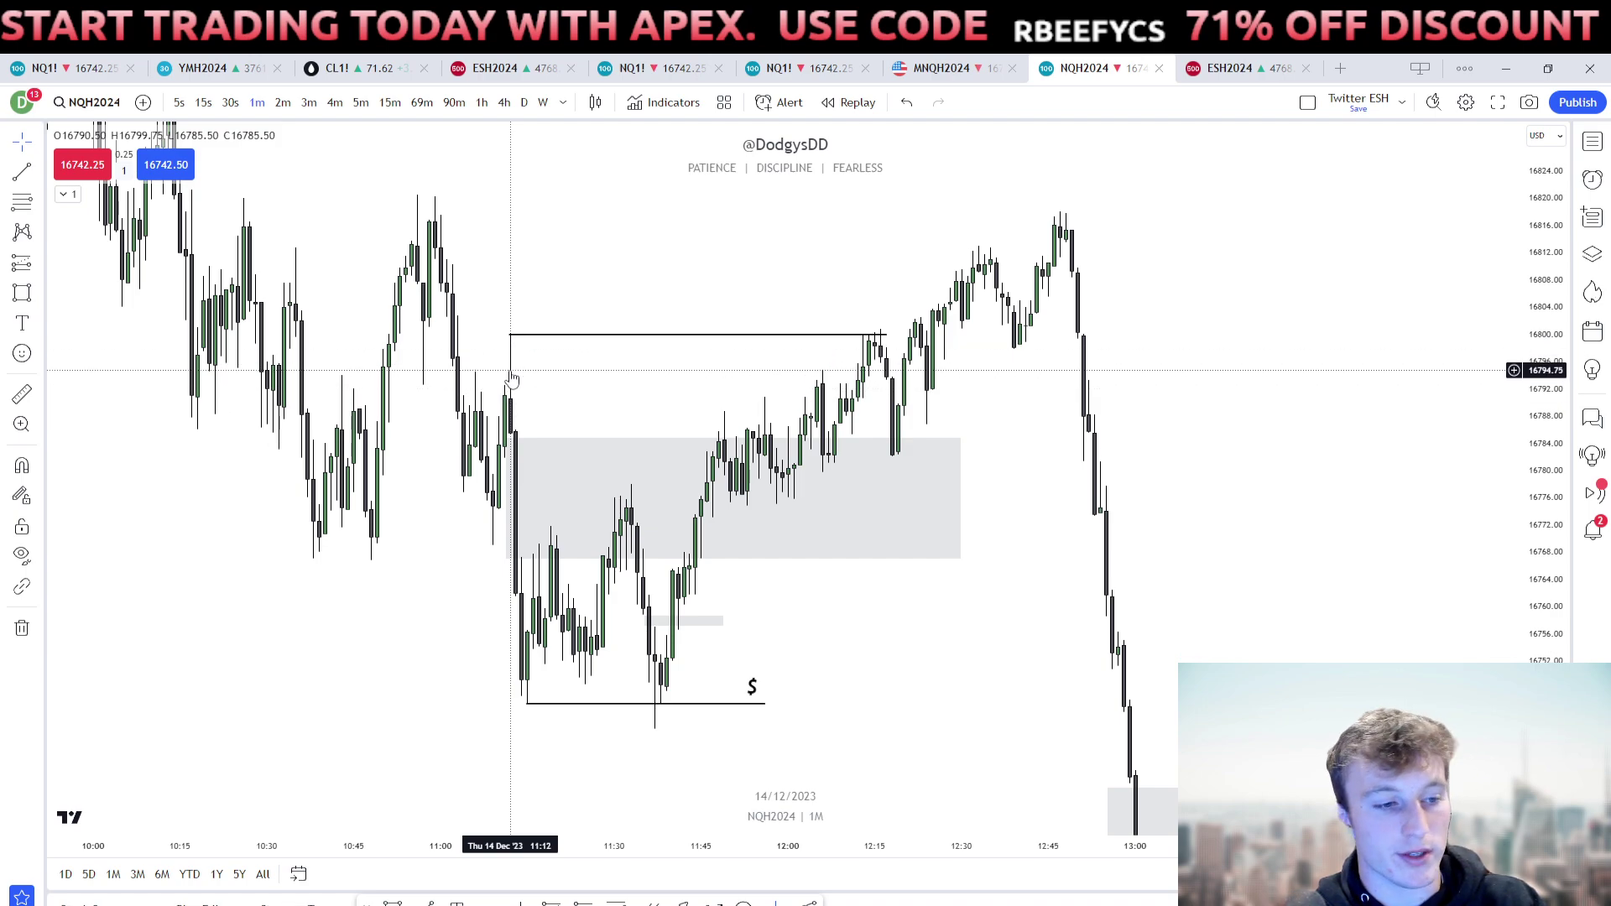
# Place a long position at 11:58 with its entry at 16785.75 and its stop at 16765.00.
pyautogui.click(40, 263)
pyautogui.click(113, 286)
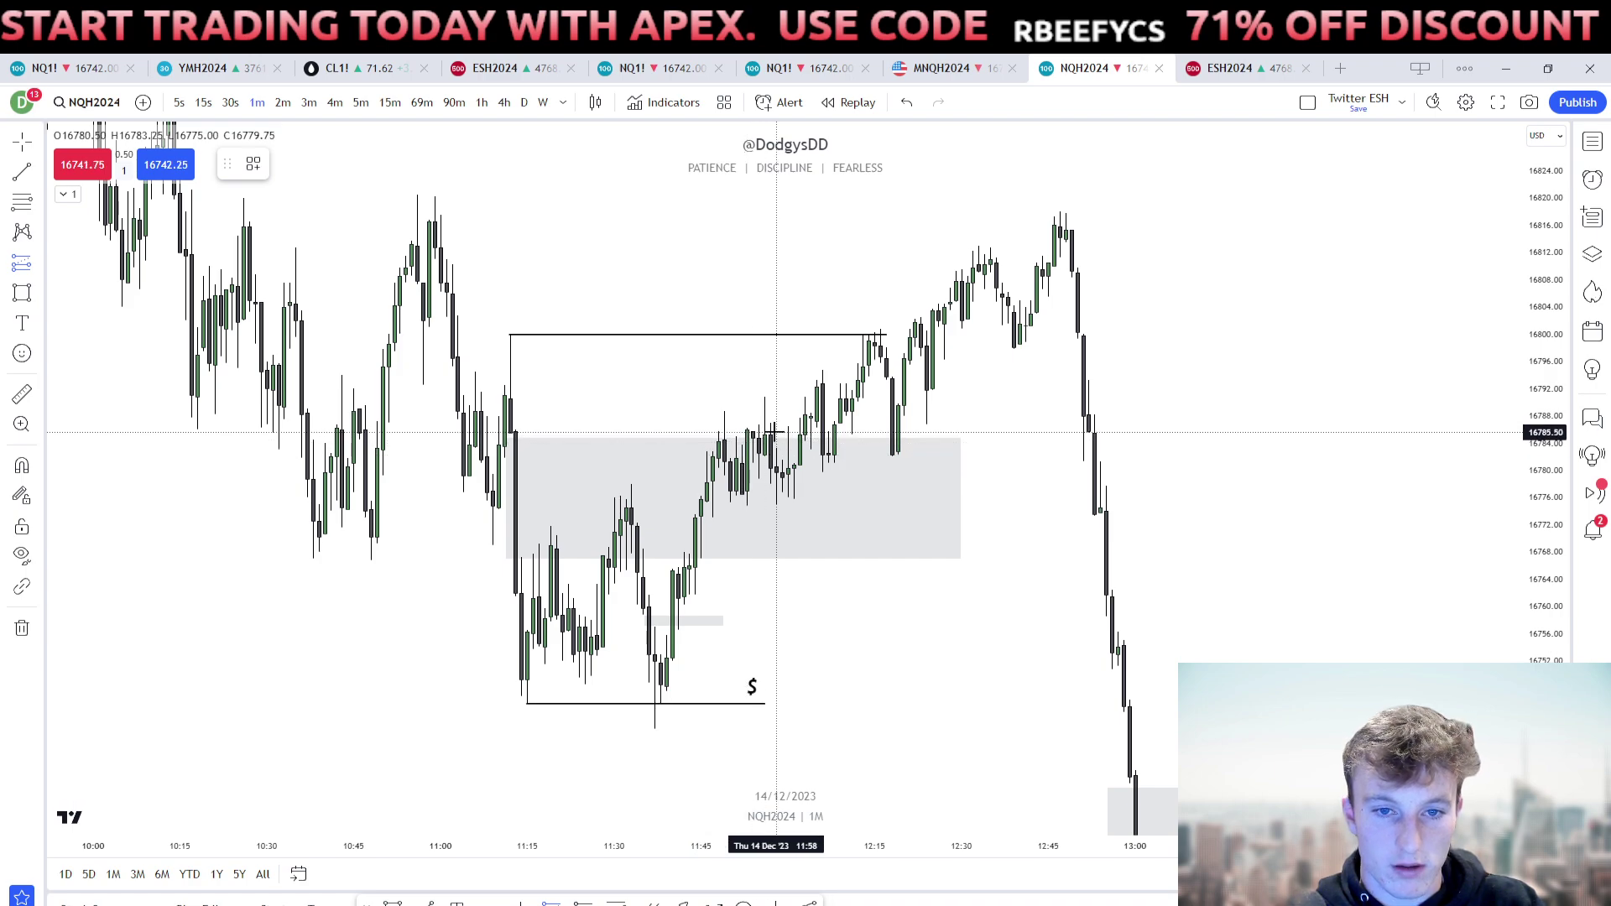
pyautogui.click(776, 432)
pyautogui.moveTo(777, 770); pyautogui.dragTo(793, 572)
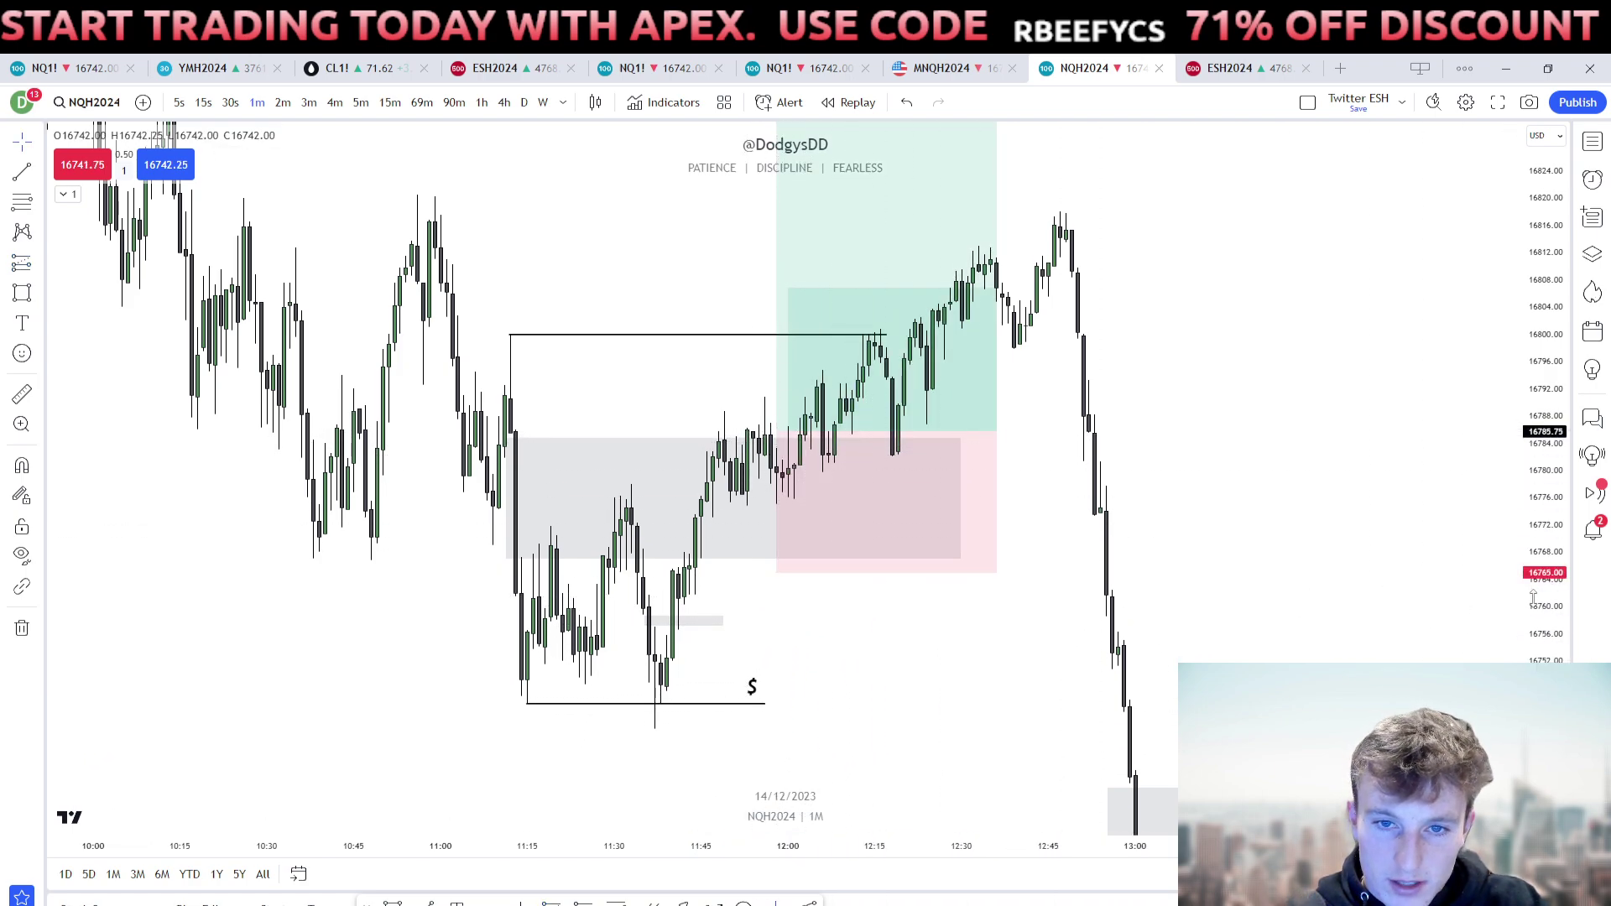
# Raise the long position's stop to 16772.25 and draw a horizontal line at about 16773 from 11:47 to 12:09.
pyautogui.moveTo(1534, 597); pyautogui.dragTo(1533, 556)
pyautogui.moveTo(1440, 513); pyautogui.dragTo(1482, 523)
pyautogui.moveTo(1536, 562); pyautogui.dragTo(1536, 539)
pyautogui.click(823, 549)
pyautogui.moveTo(778, 595)
pyautogui.mouseDown()
pyautogui.moveTo(778, 537)
pyautogui.moveTo(842, 530)
pyautogui.mouseUp()
pyautogui.click(764, 596)
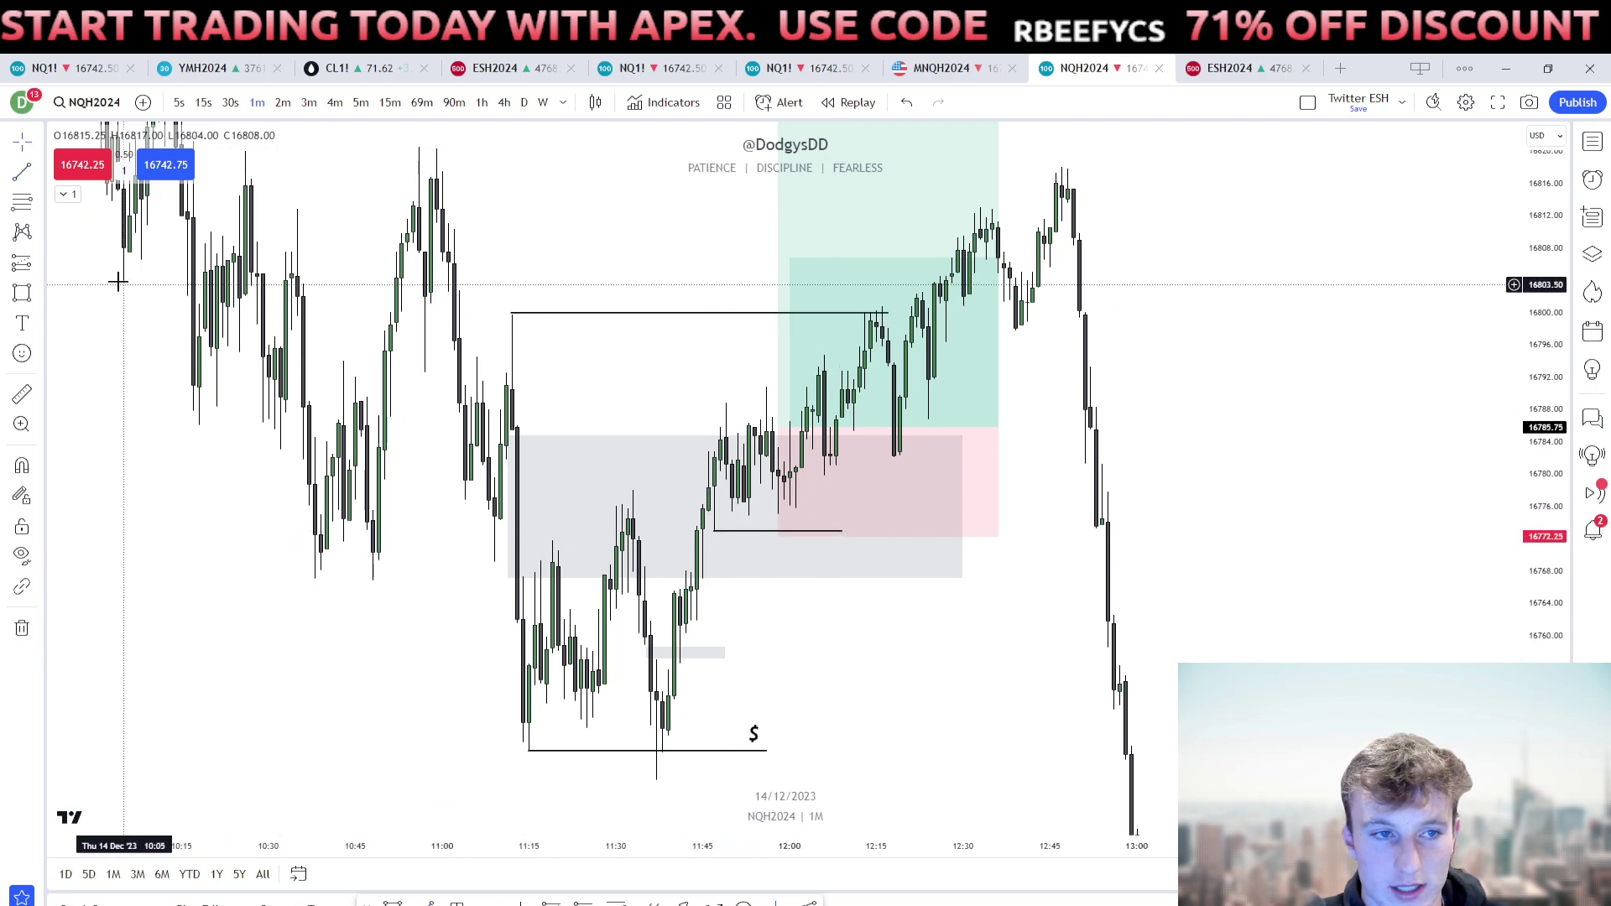
# Draw a small rectangle over the gap just above the stop, from about 16773 to 16775, starting at 11:44.
pyautogui.moveTo(696, 527); pyautogui.dragTo(779, 513)
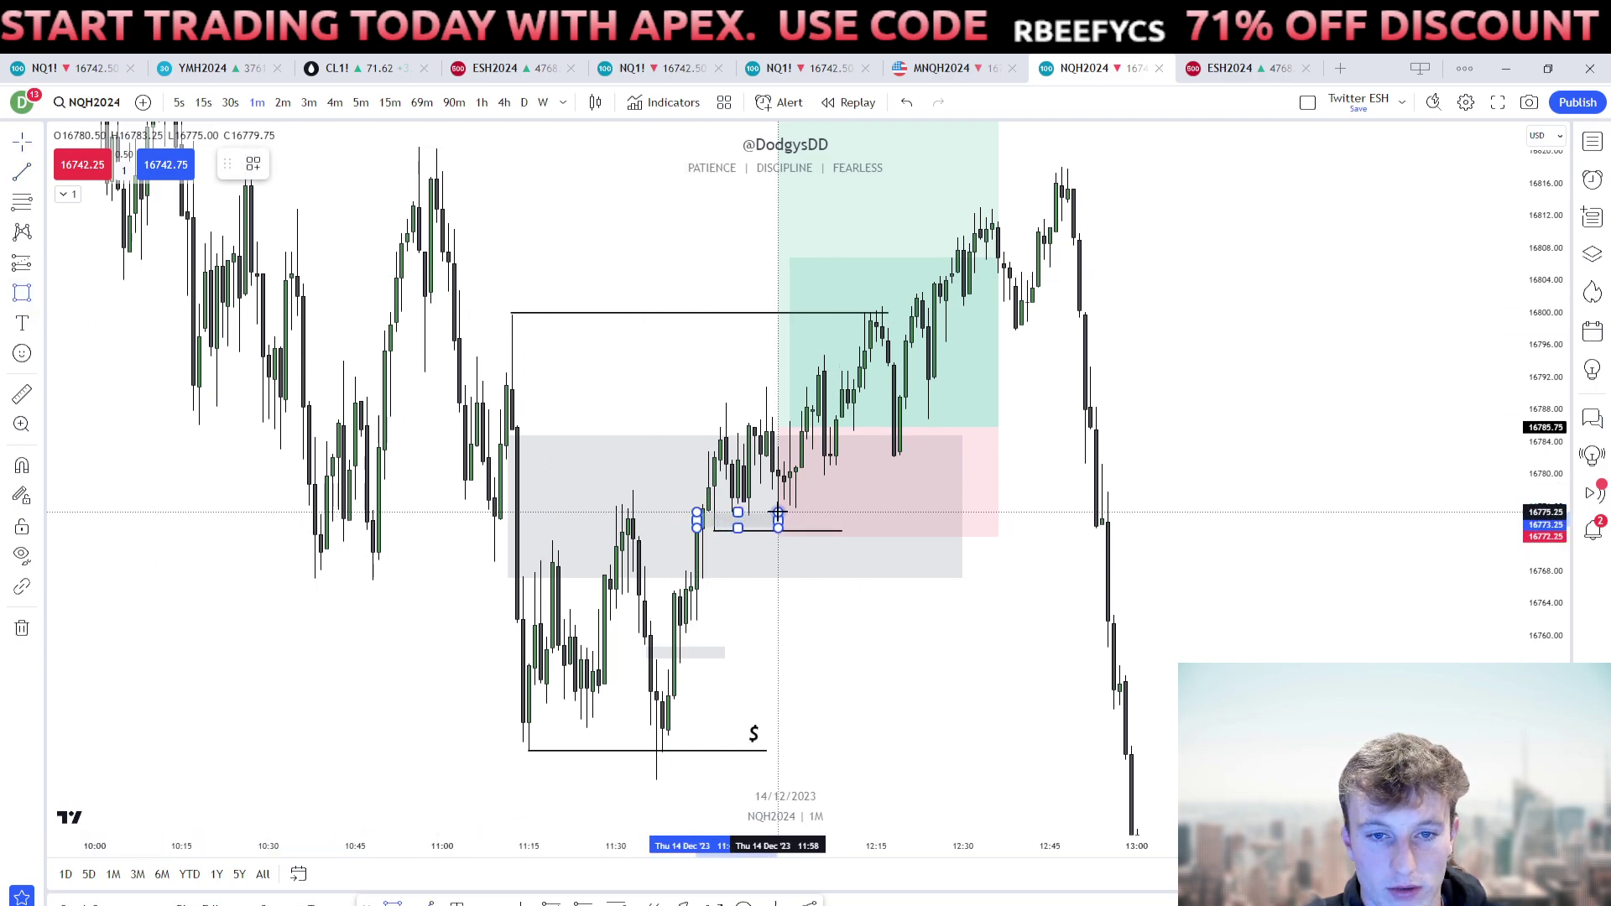
pyautogui.moveTo(974, 612); pyautogui.dragTo(977, 668)
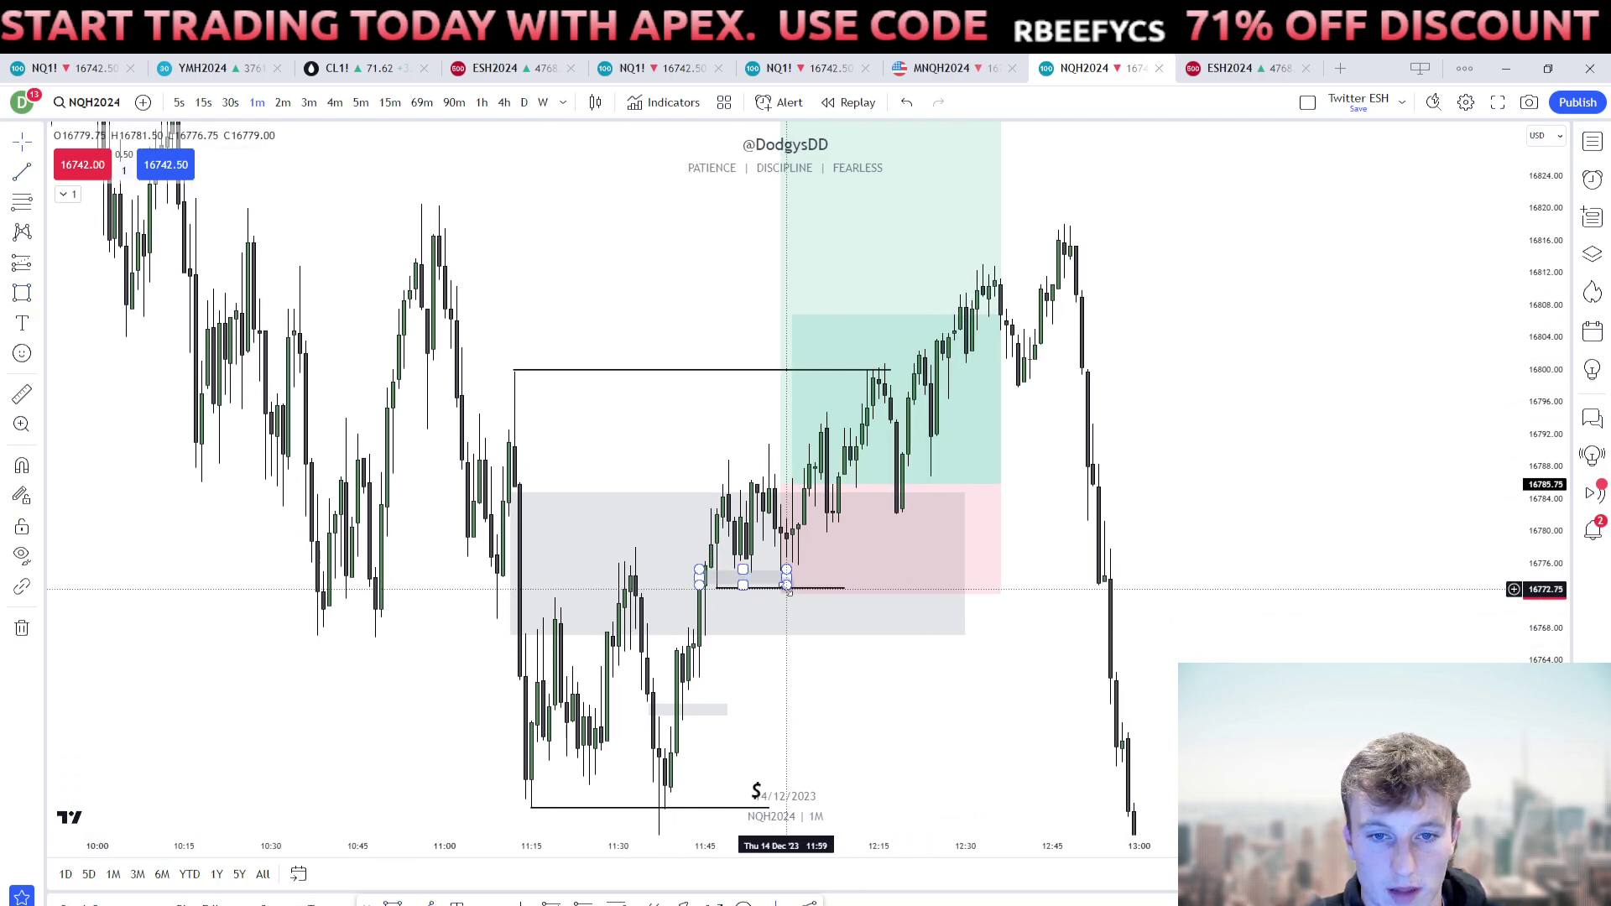
# Set the long position's target to 16821.00.
pyautogui.moveTo(724, 272); pyautogui.dragTo(749, 465)
pyautogui.moveTo(807, 273); pyautogui.dragTo(849, 265)
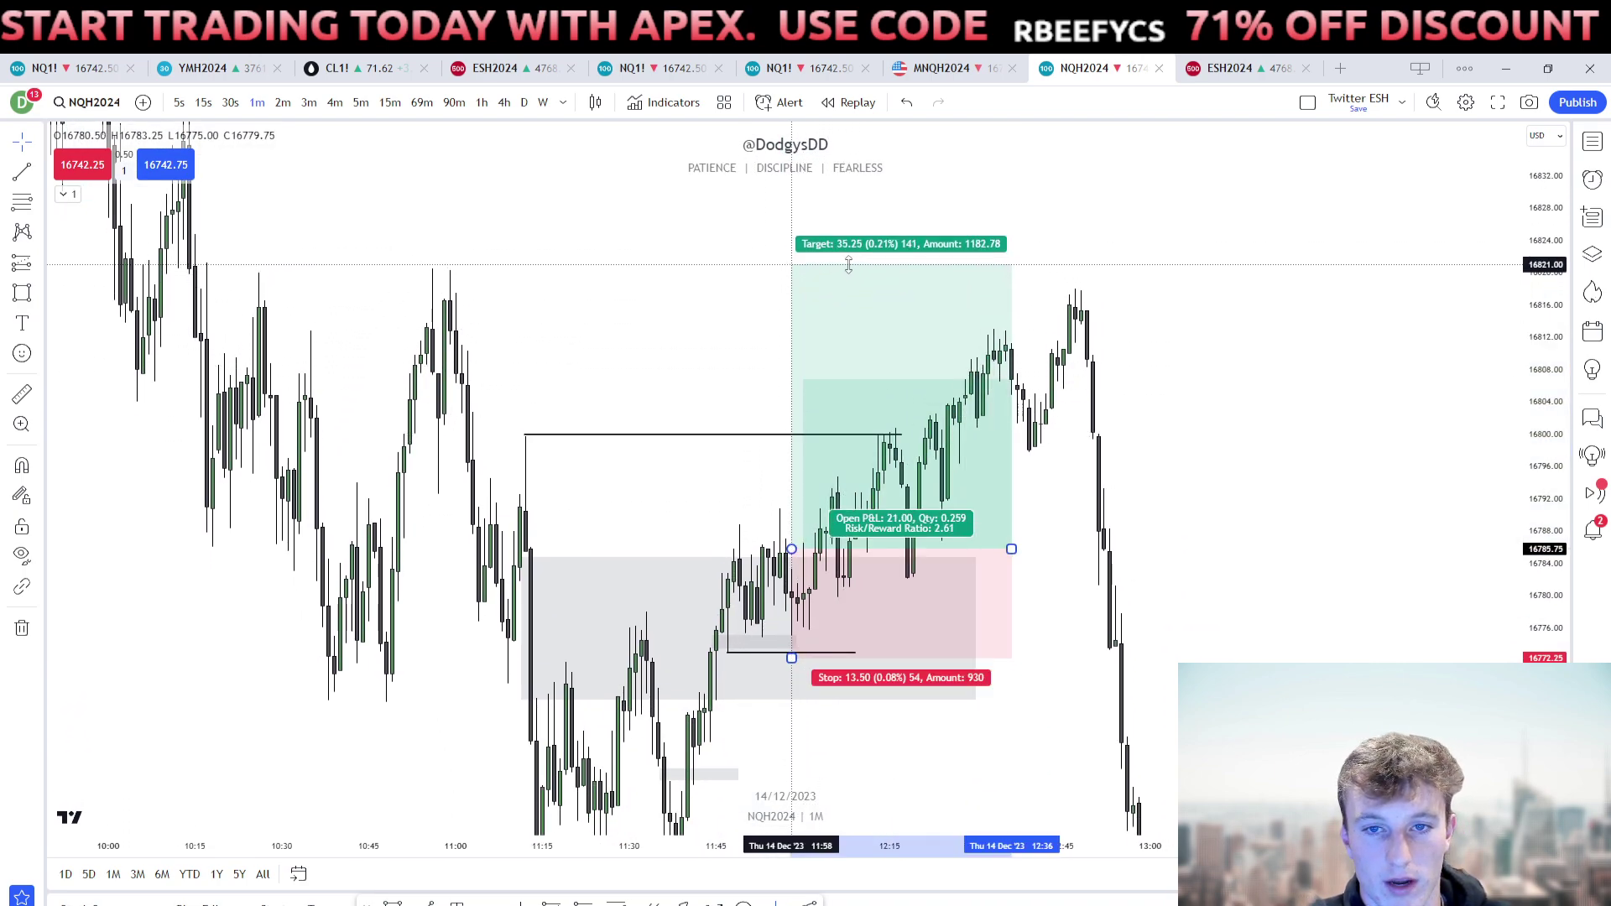
pyautogui.click(763, 263)
# Draw a horizontal line at 16821.25 from 10:17 across the target to about 13:17.
pyautogui.click(22, 172)
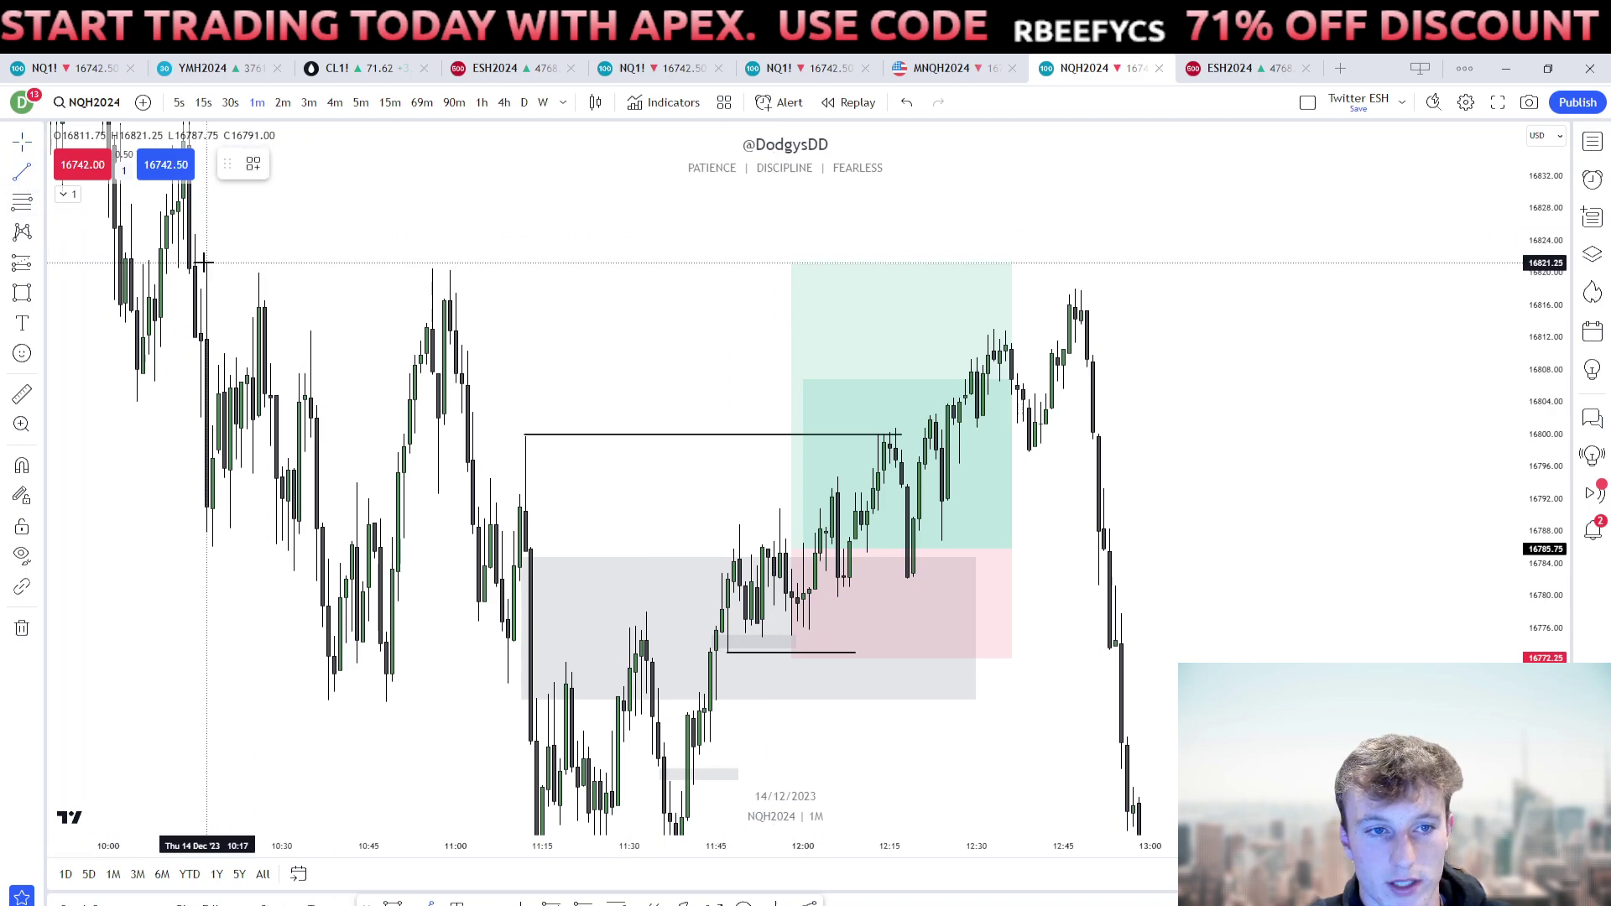
pyautogui.click(204, 263)
pyautogui.keyDown('shift'); pyautogui.click(1248, 311); pyautogui.keyUp('shift')
pyautogui.moveTo(1276, 373); pyautogui.dragTo(1291, 420)
pyautogui.scroll(-1, 1292, 420)
pyautogui.moveTo(1248, 470); pyautogui.dragTo(1128, 399)
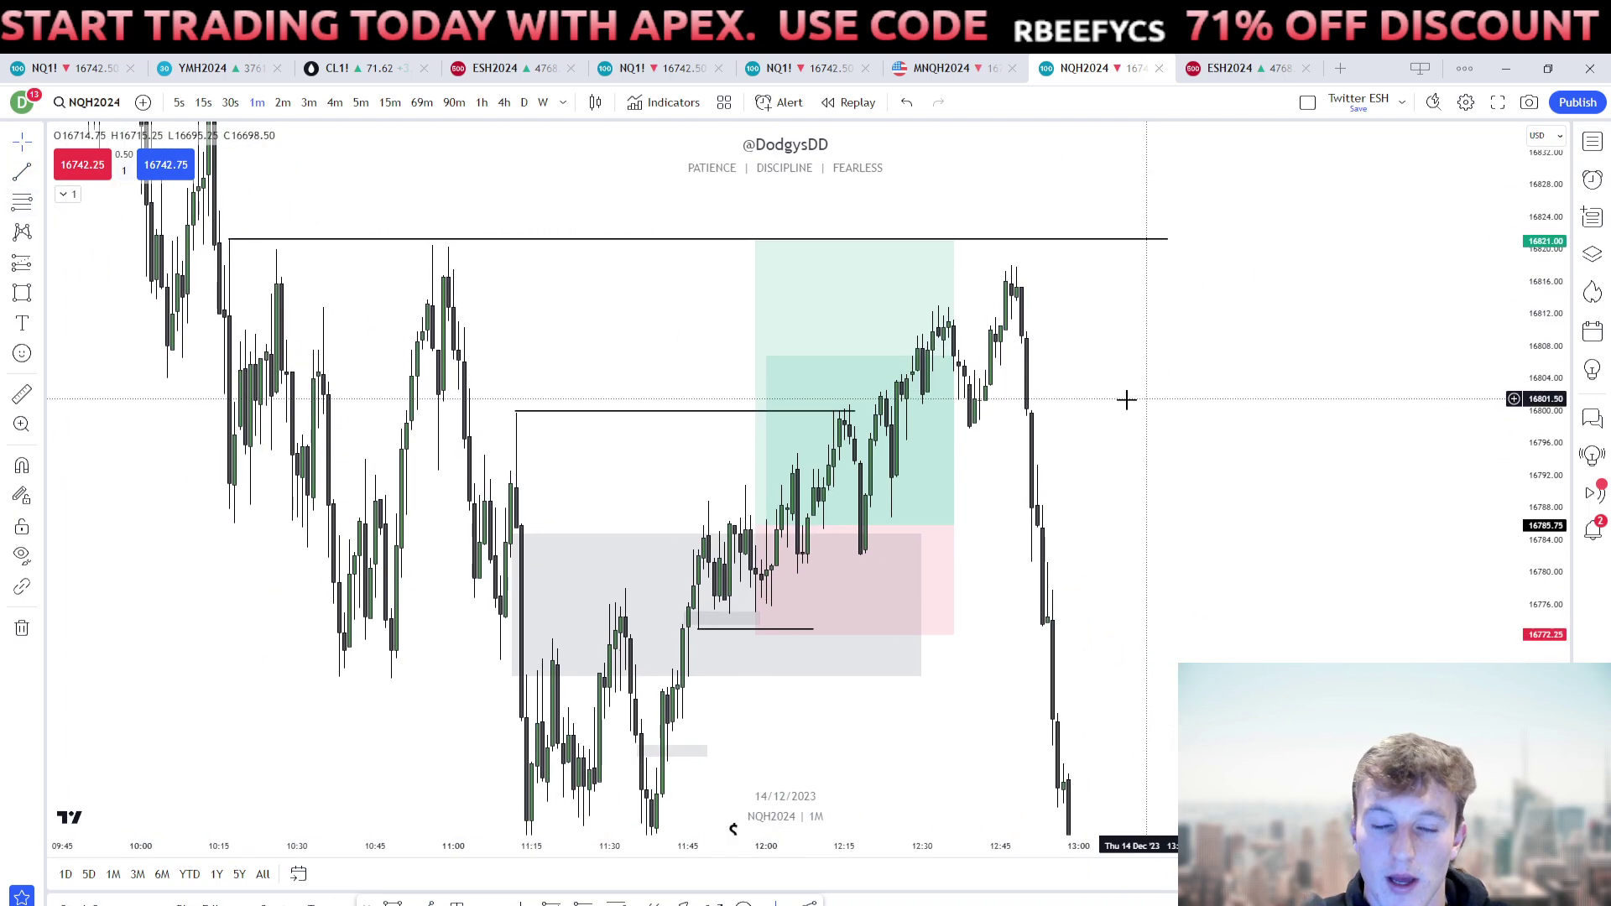
# Review the long position's target against the earlier highs beneath the upper horizontal line.
pyautogui.click(944, 319)
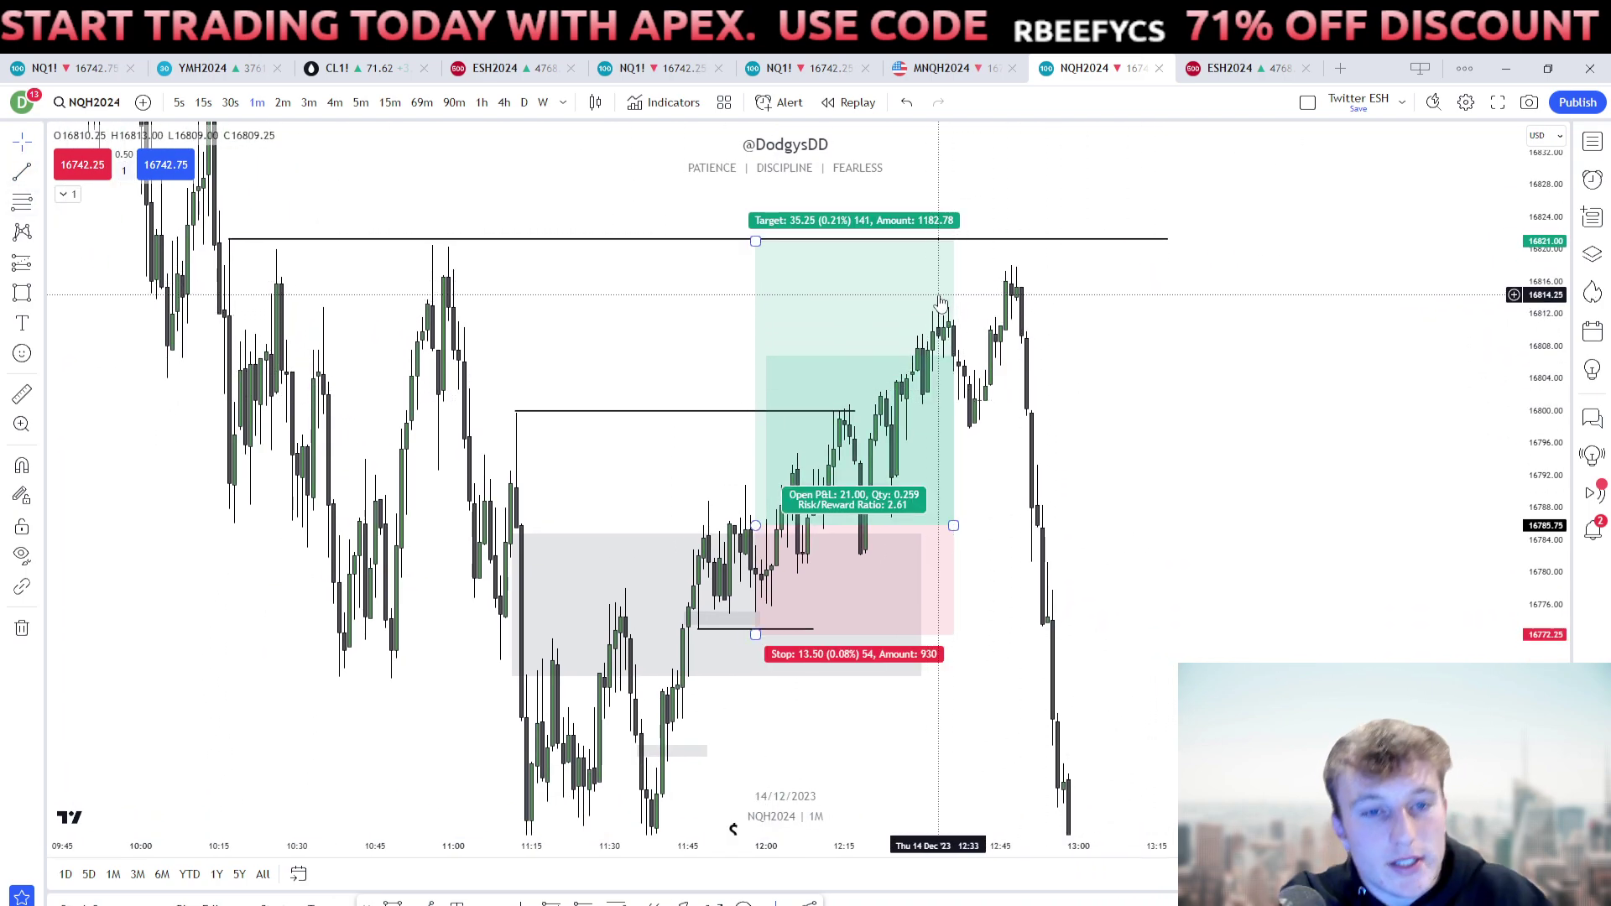
pyautogui.click(407, 287)
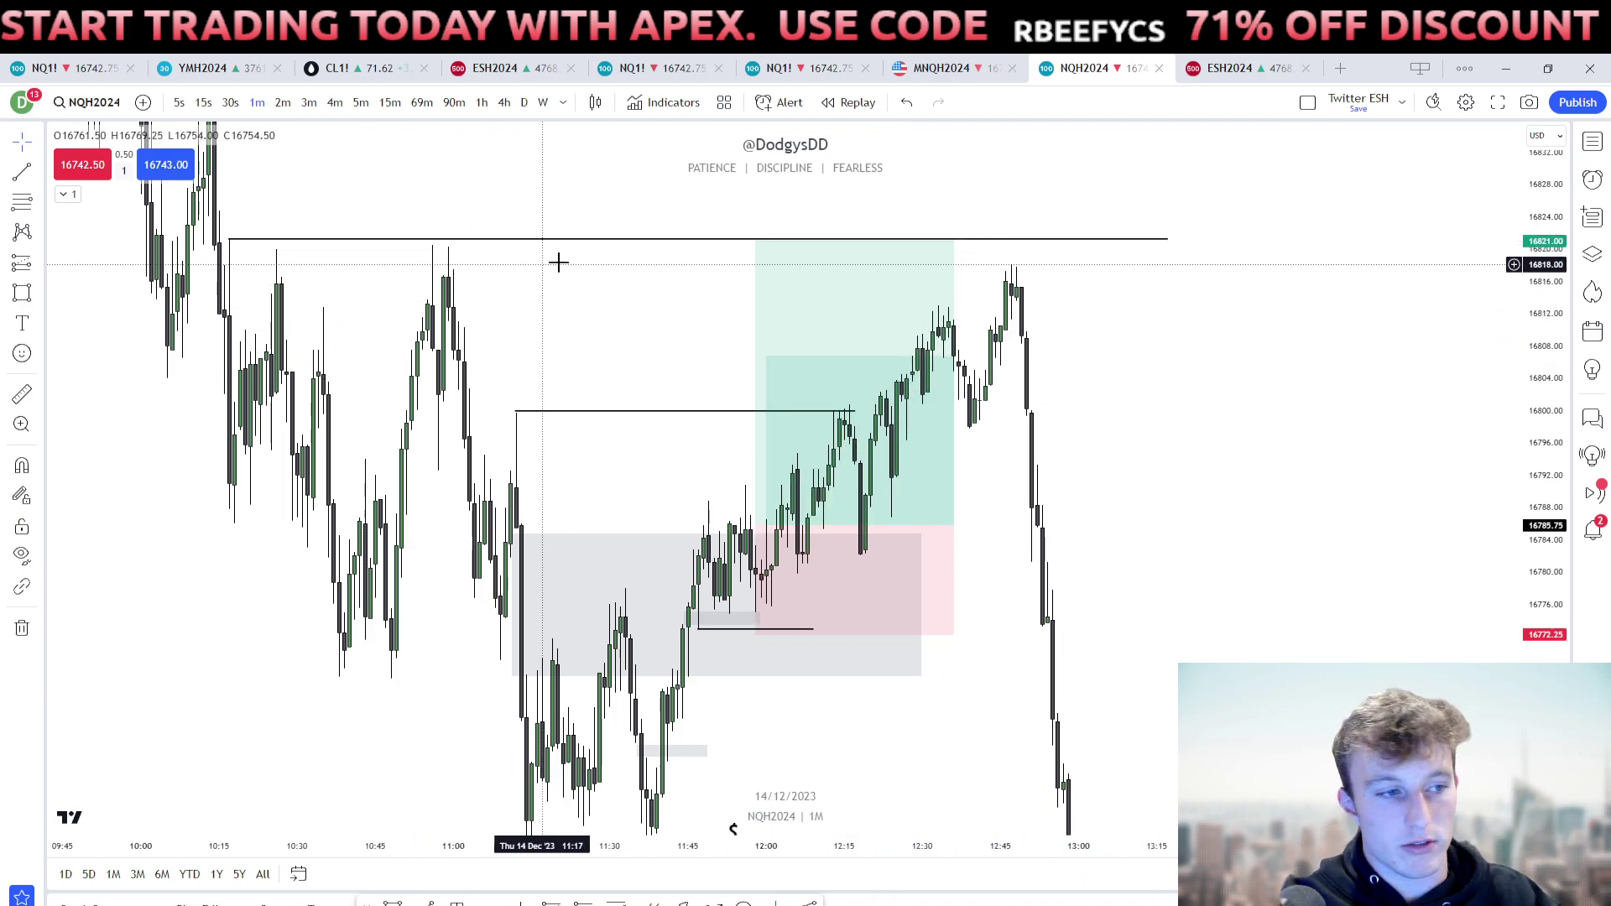
pyautogui.scroll(-1, 1311, 440)
pyautogui.moveTo(1530, 499); pyautogui.dragTo(1529, 564)
pyautogui.moveTo(1453, 560); pyautogui.dragTo(1471, 539)
pyautogui.moveTo(1266, 489); pyautogui.dragTo(1268, 472)
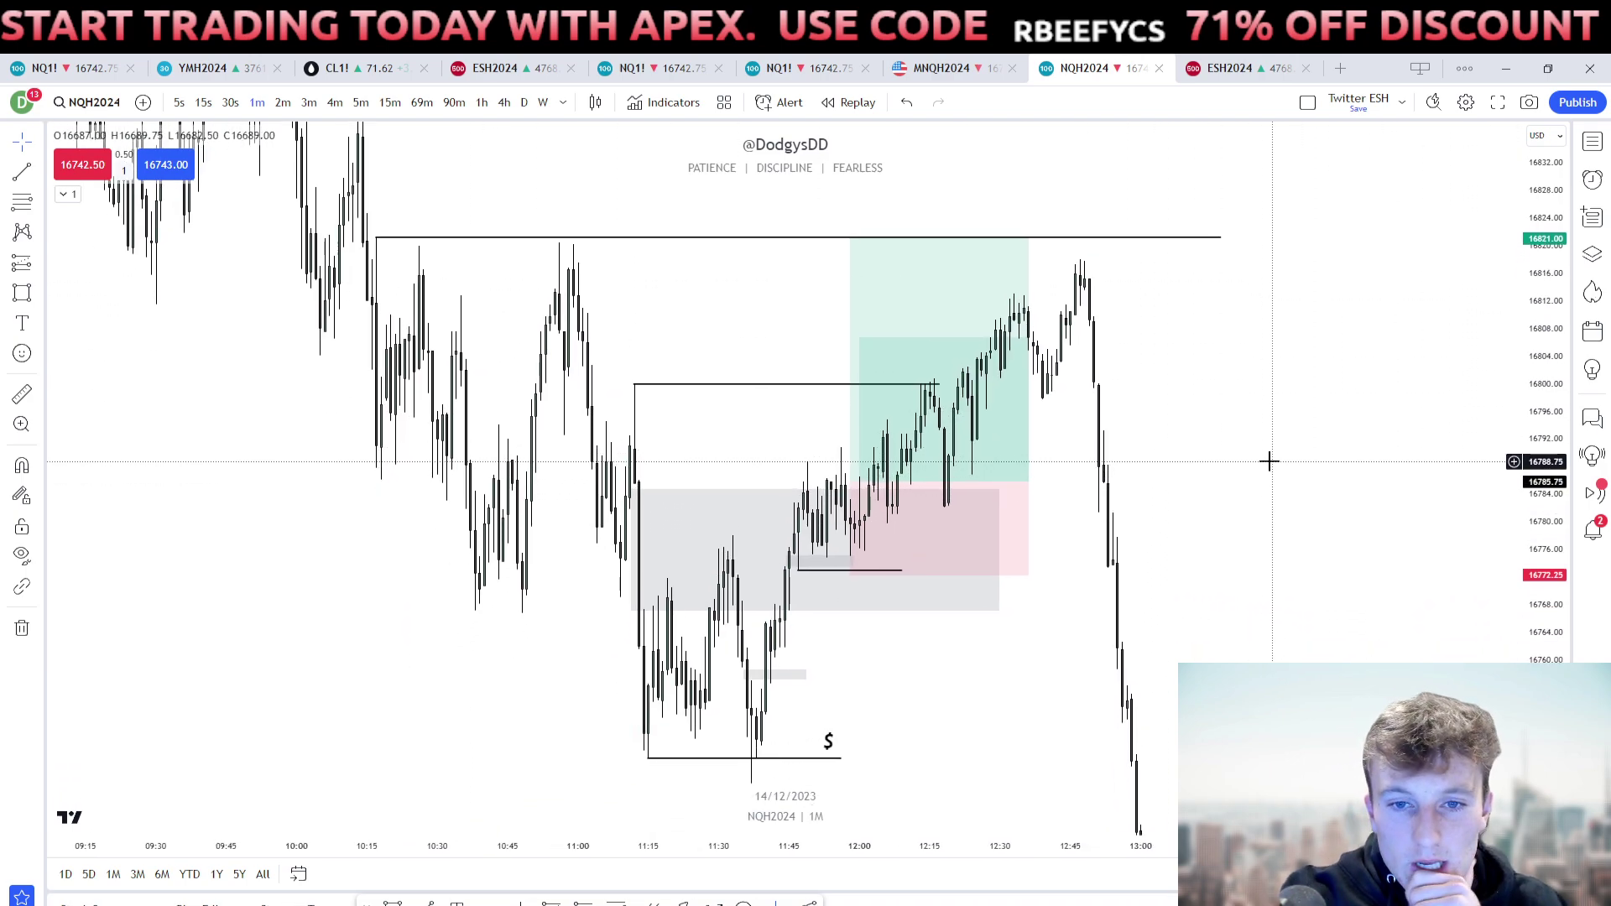
# Shorten the gap rectangle beneath the morning high so that it ends at about 10:09.
pyautogui.moveTo(1363, 425); pyautogui.dragTo(1544, 732)
pyautogui.scroll(-3, 781, 413)
pyautogui.scroll(5, 900, 443)
pyautogui.moveTo(390, 384); pyautogui.dragTo(1325, 490)
pyautogui.scroll(4, 1335, 419)
pyautogui.moveTo(1545, 475); pyautogui.dragTo(1545, 436)
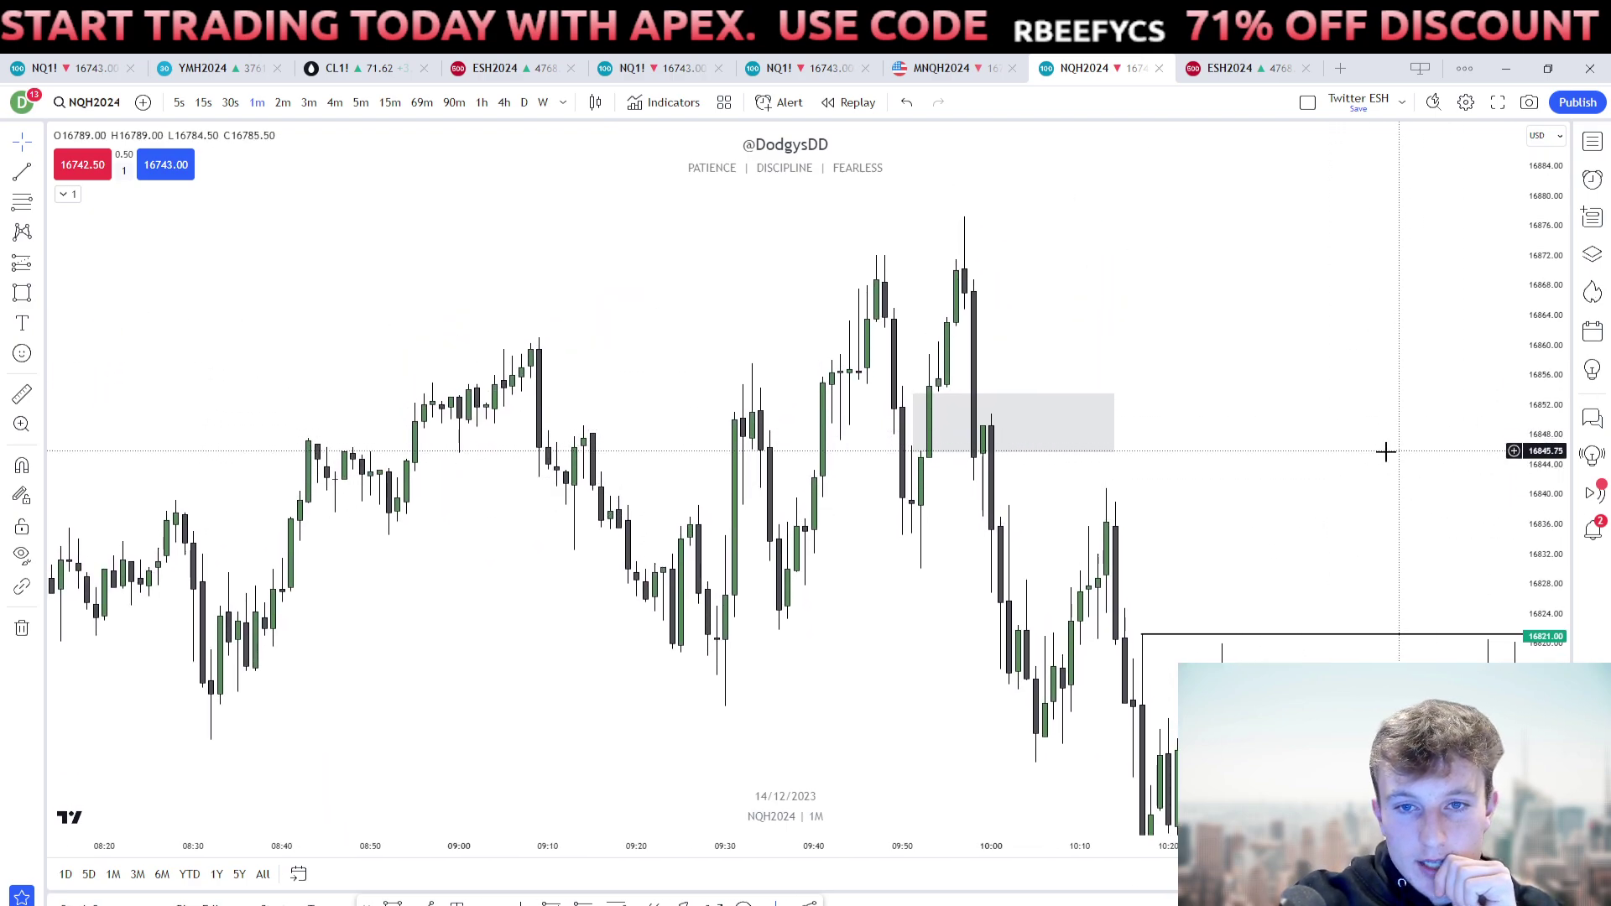
pyautogui.moveTo(1385, 449); pyautogui.dragTo(1274, 422)
pyautogui.moveTo(1543, 435); pyautogui.dragTo(1544, 475)
pyautogui.hscroll(1, 1170, 449)
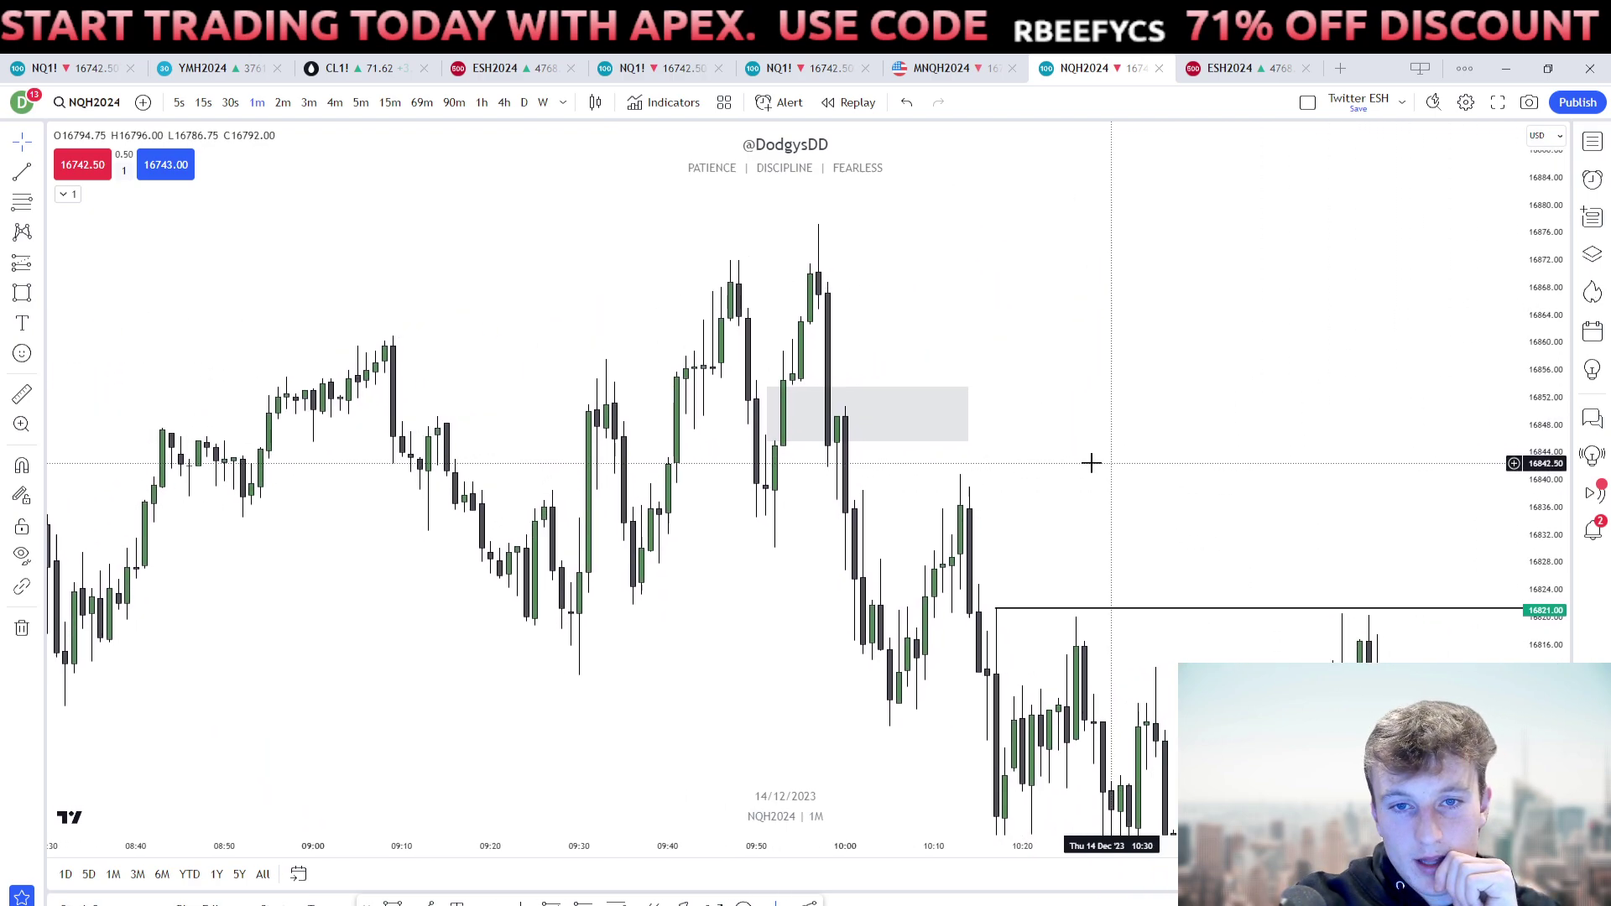
pyautogui.moveTo(846, 390); pyautogui.dragTo(897, 318)
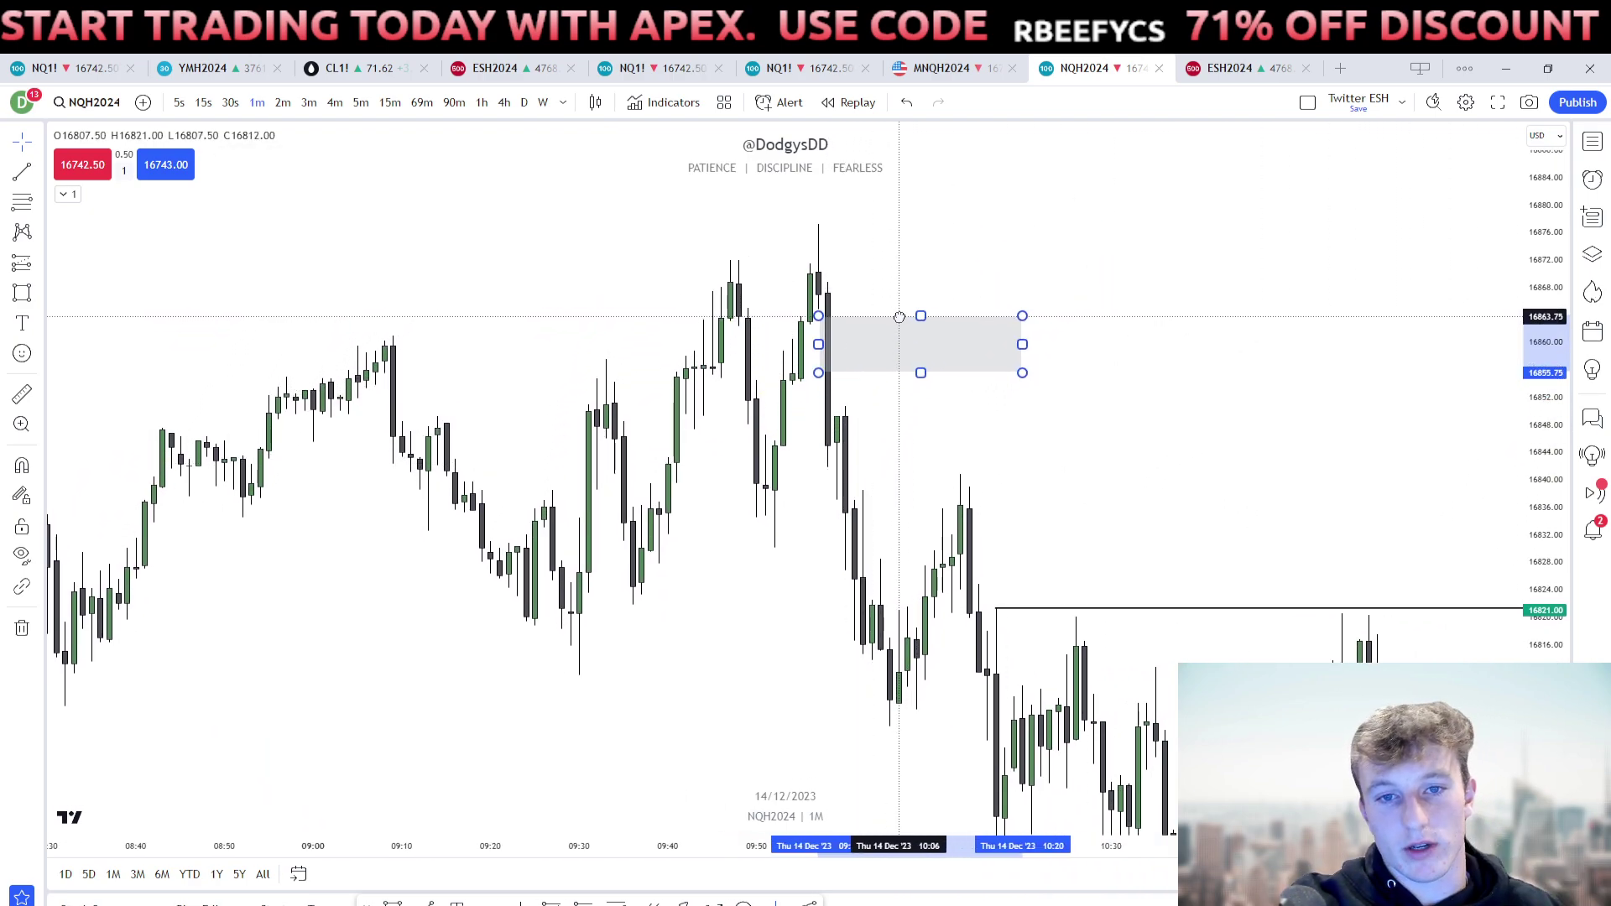
pyautogui.moveTo(1015, 363); pyautogui.dragTo(816, 385)
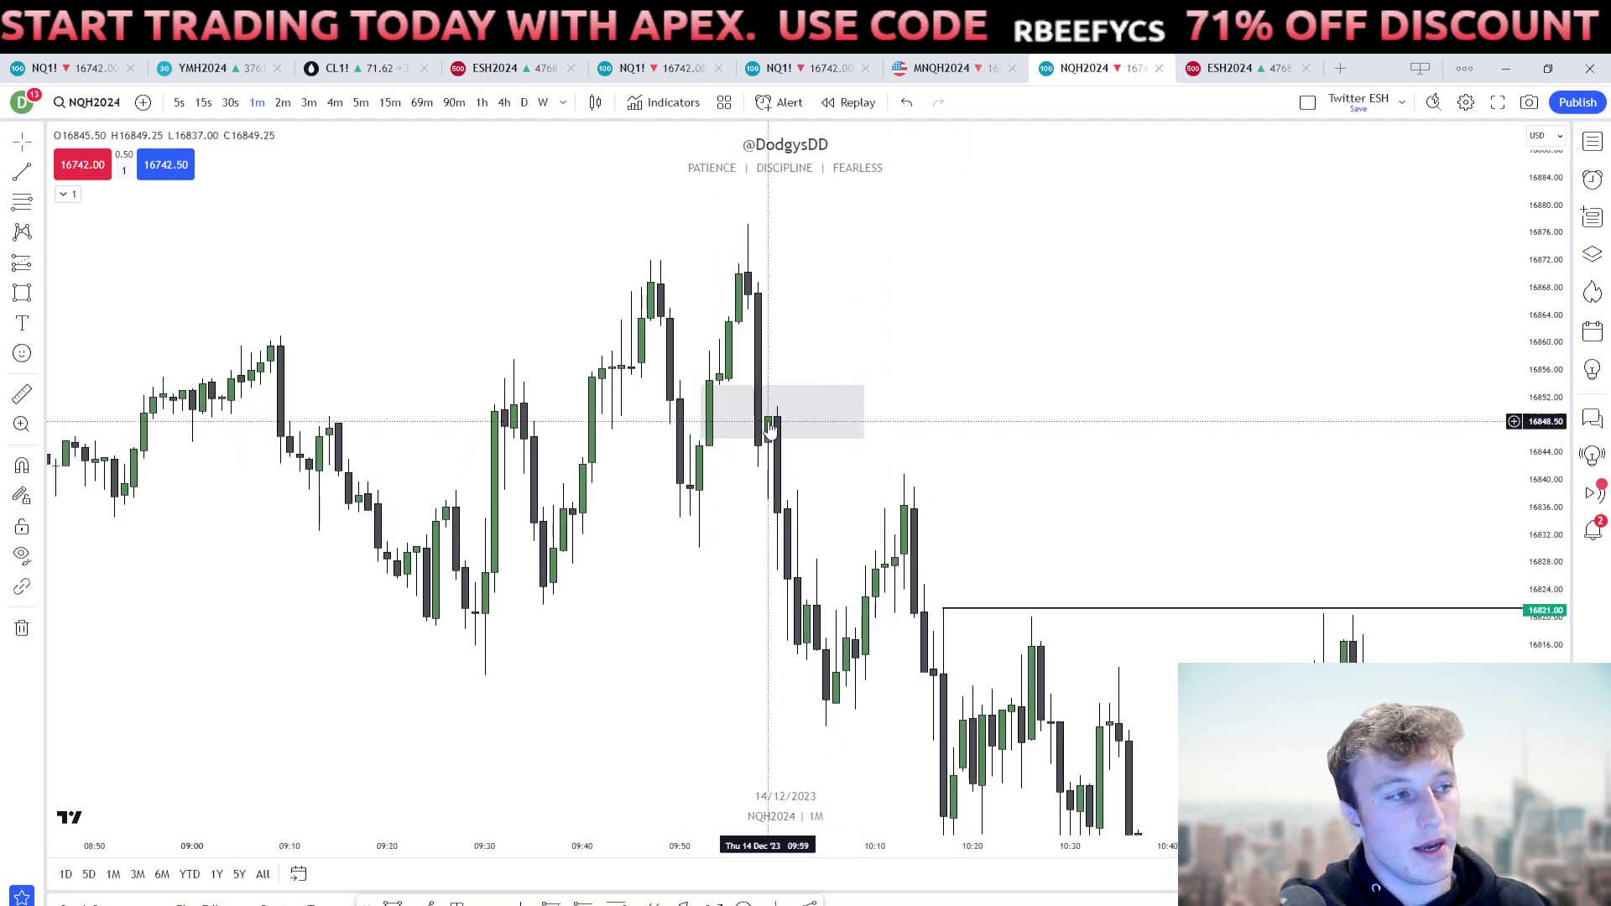
# Draw a horizontal line at the 09:47 swing high, 16872.00, extending to 10:15.
pyautogui.scroll(2, 1097, 456)
pyautogui.click(21, 171)
pyautogui.moveTo(615, 275); pyautogui.dragTo(911, 276)
pyautogui.scroll(-1, 935, 317)
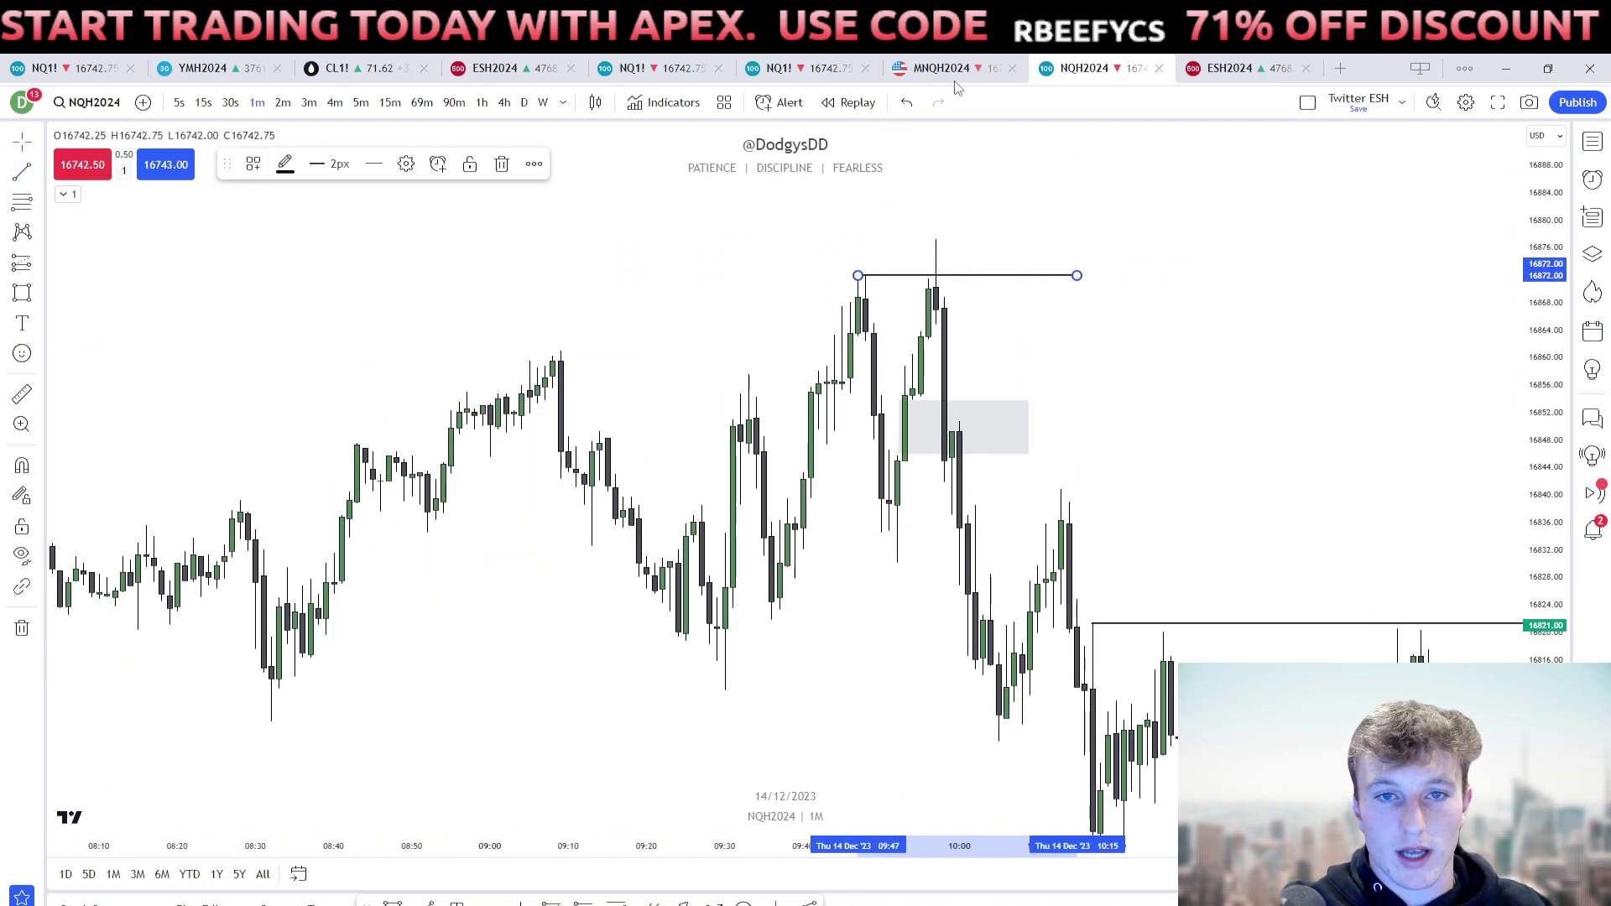
# Switch to the side-by-side NQ1! and E-mini S&P 500 layout and set the NQ1! chart to the 1-hour timeframe.
pyautogui.click(829, 66)
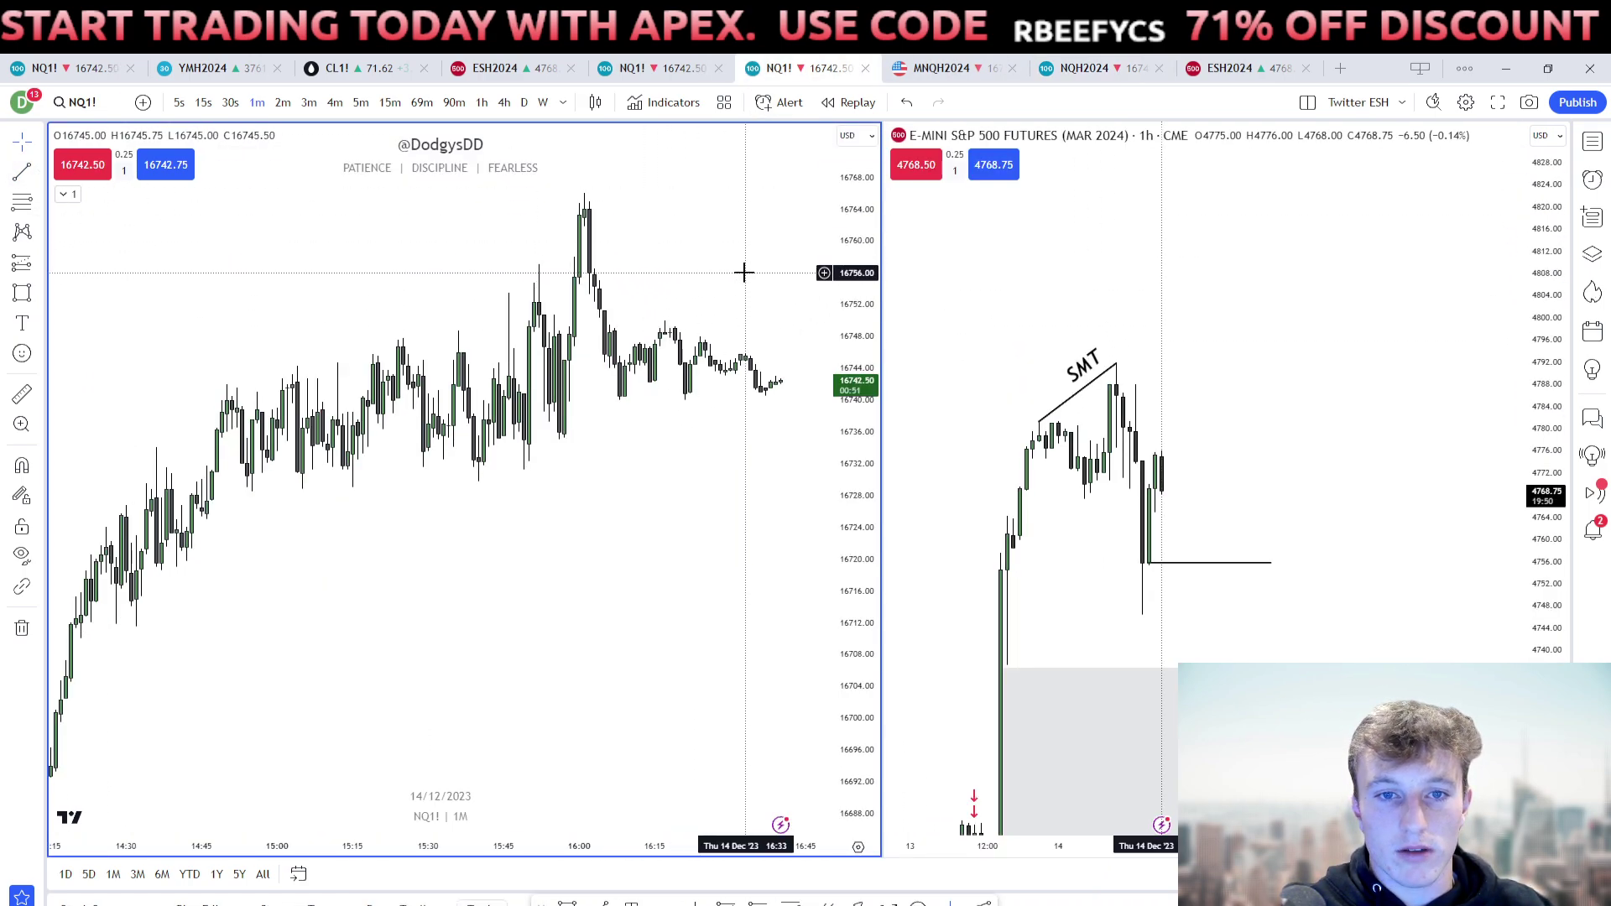
pyautogui.click(481, 102)
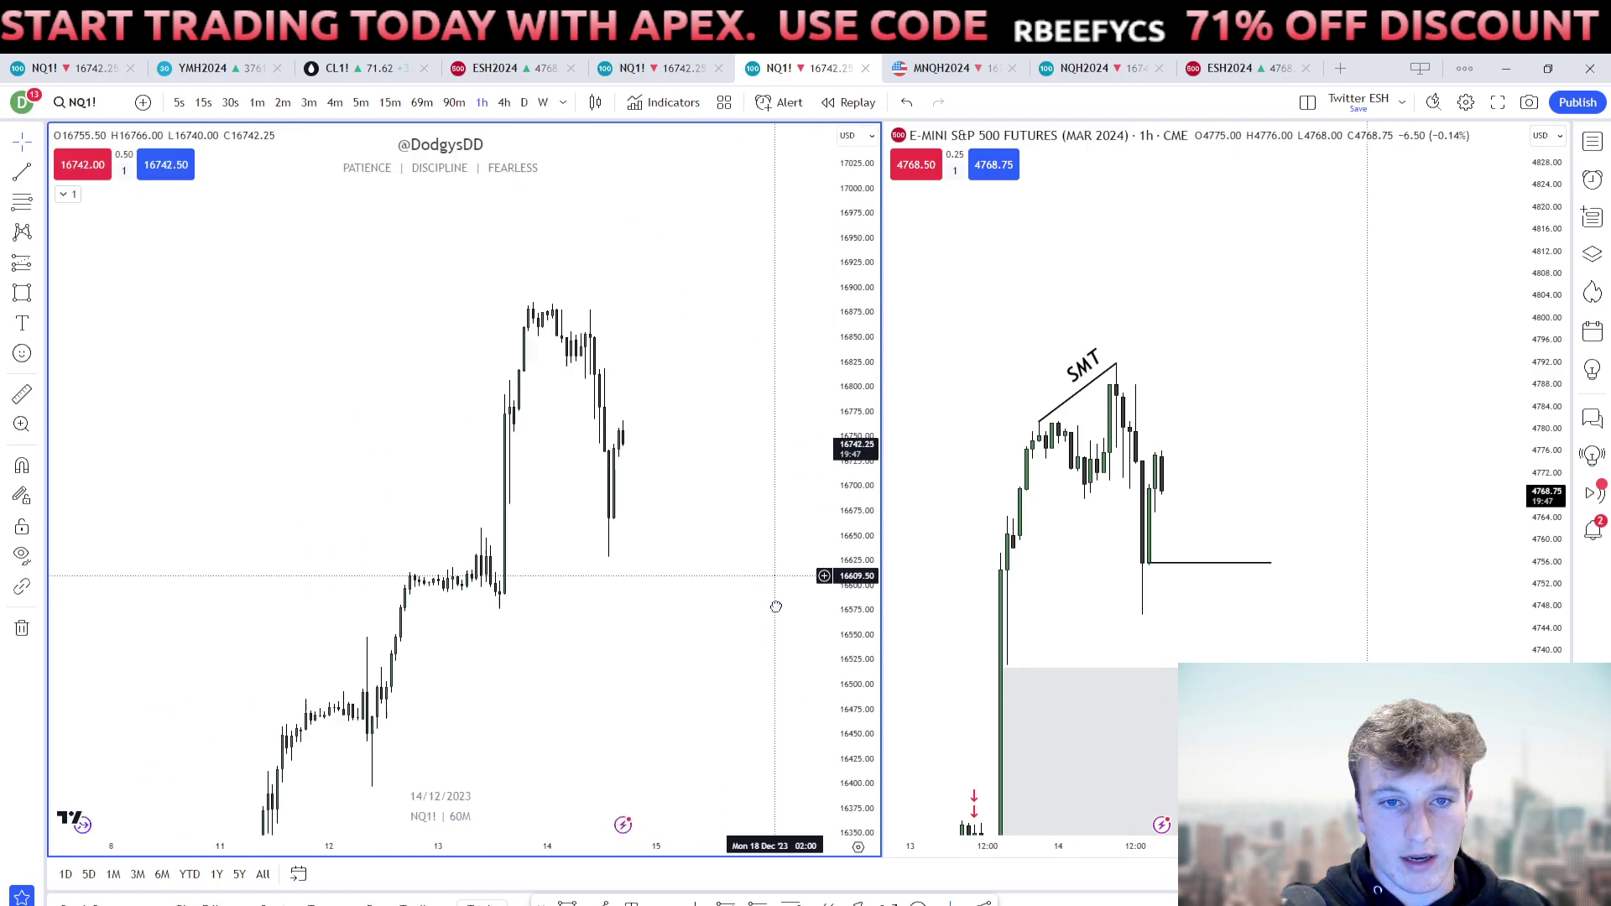
# Draw a trend line on NQ1! from the 13 December high at 16886.00 to the 14 December 09:00 high at 16875.75, labelled "SMT".
pyautogui.moveTo(776, 606); pyautogui.dragTo(782, 676)
pyautogui.scroll(3, 782, 675)
pyautogui.click(443, 401)
pyautogui.click(440, 166)
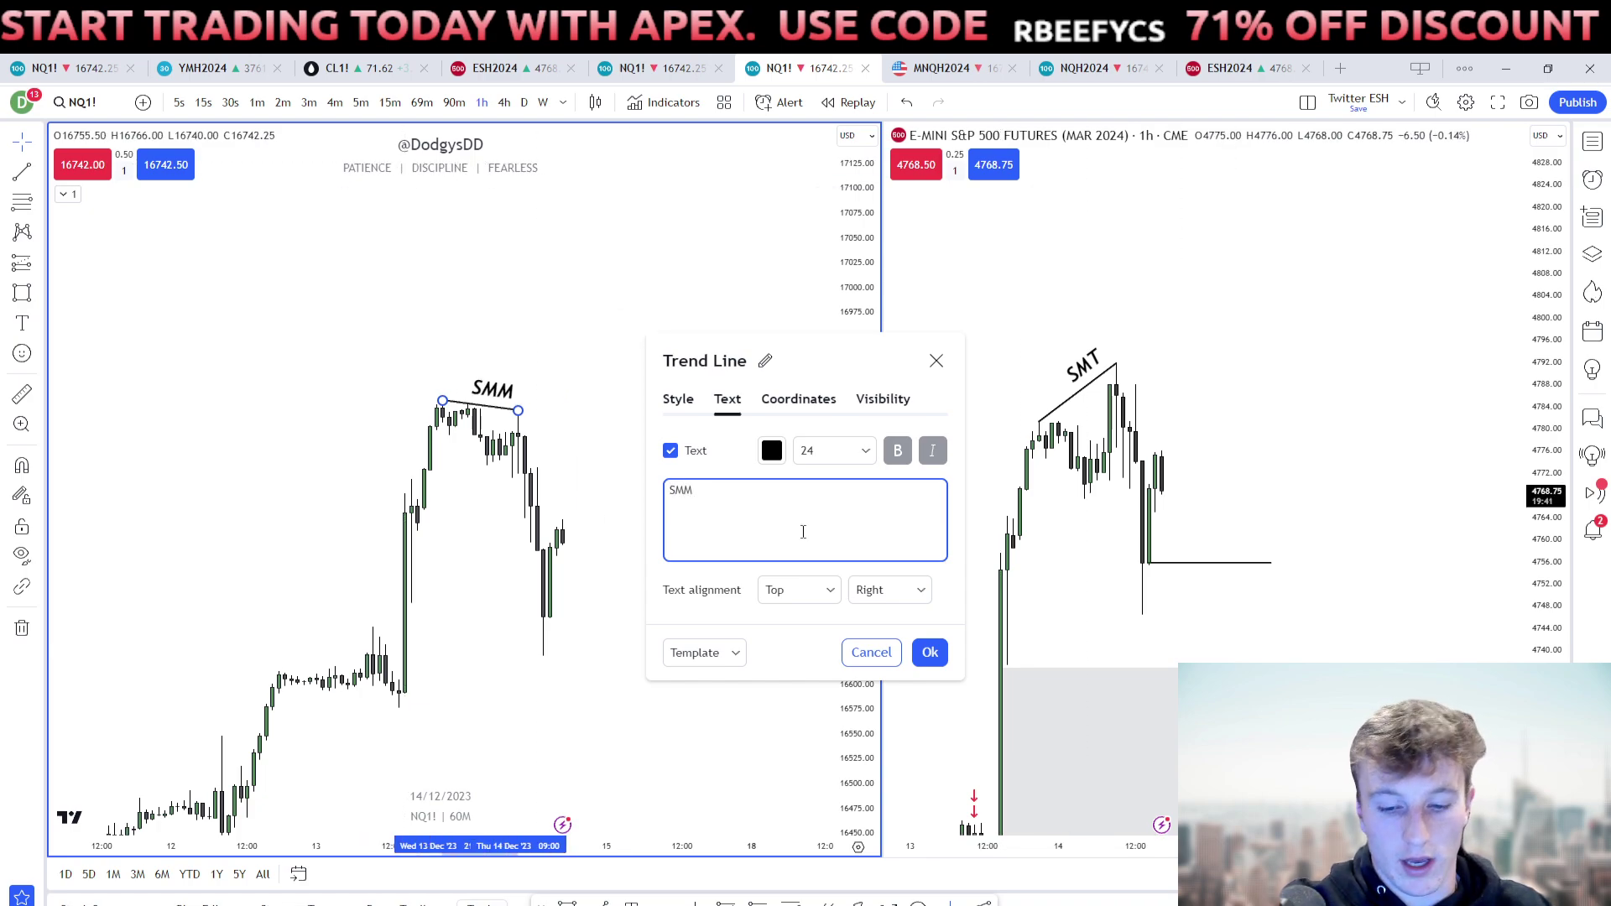
pyautogui.click(930, 653)
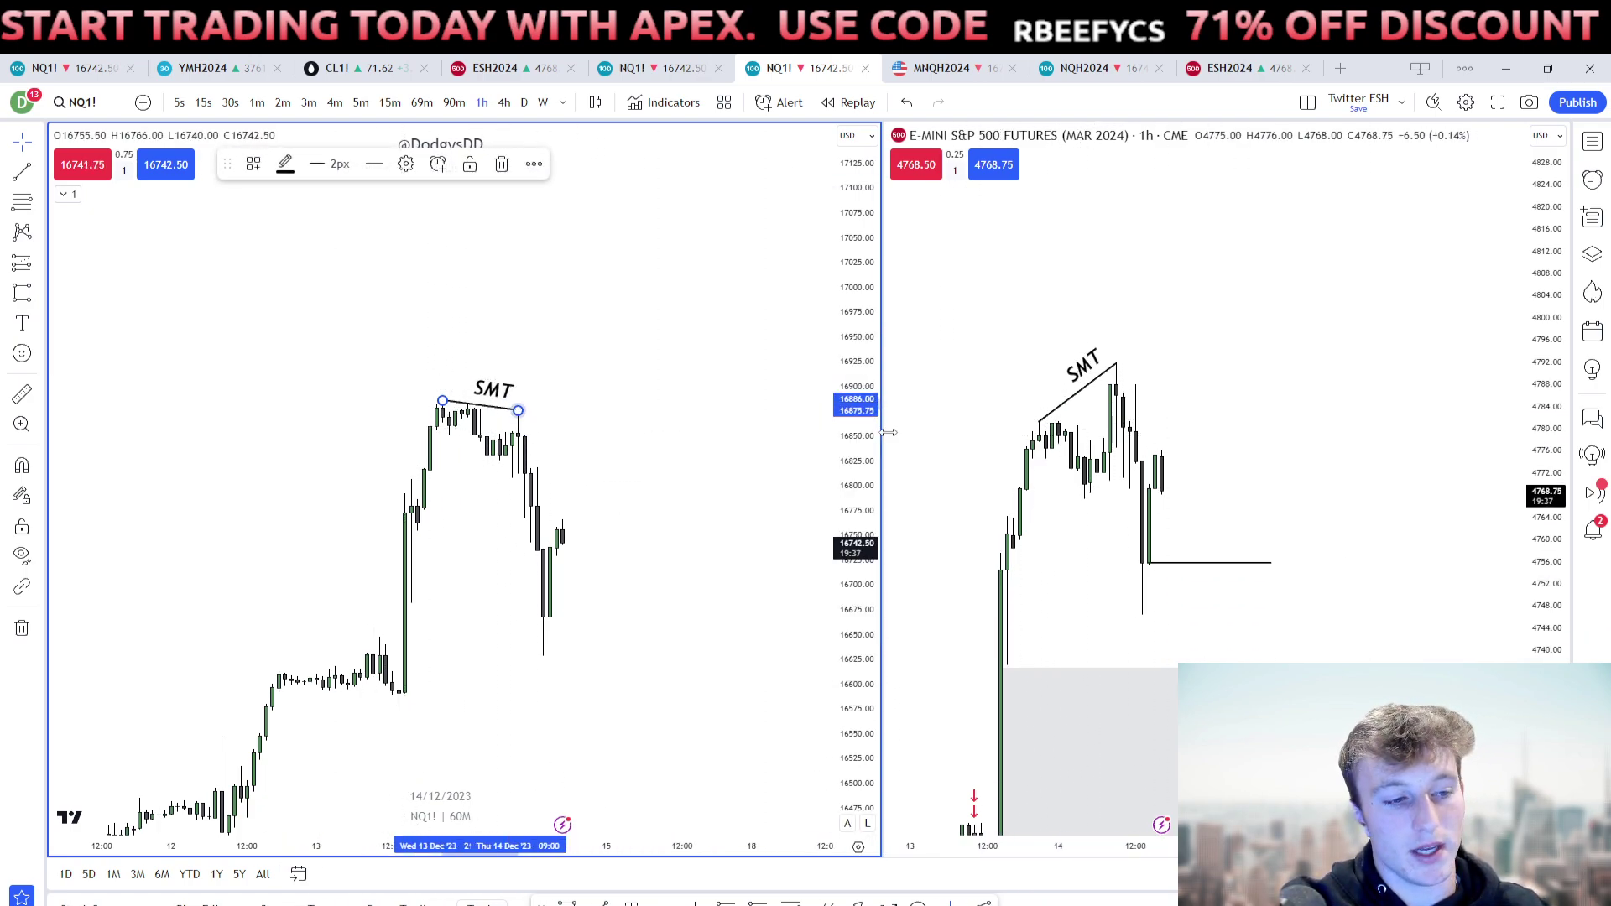
# Switch to the NQH2024 chart and draw a horizontal line from the 09:33 high, at about 16858, to 09:42.
pyautogui.hotkey('ctrl', 'Tab')
pyautogui.hotkey('ctrl', 'Tab')
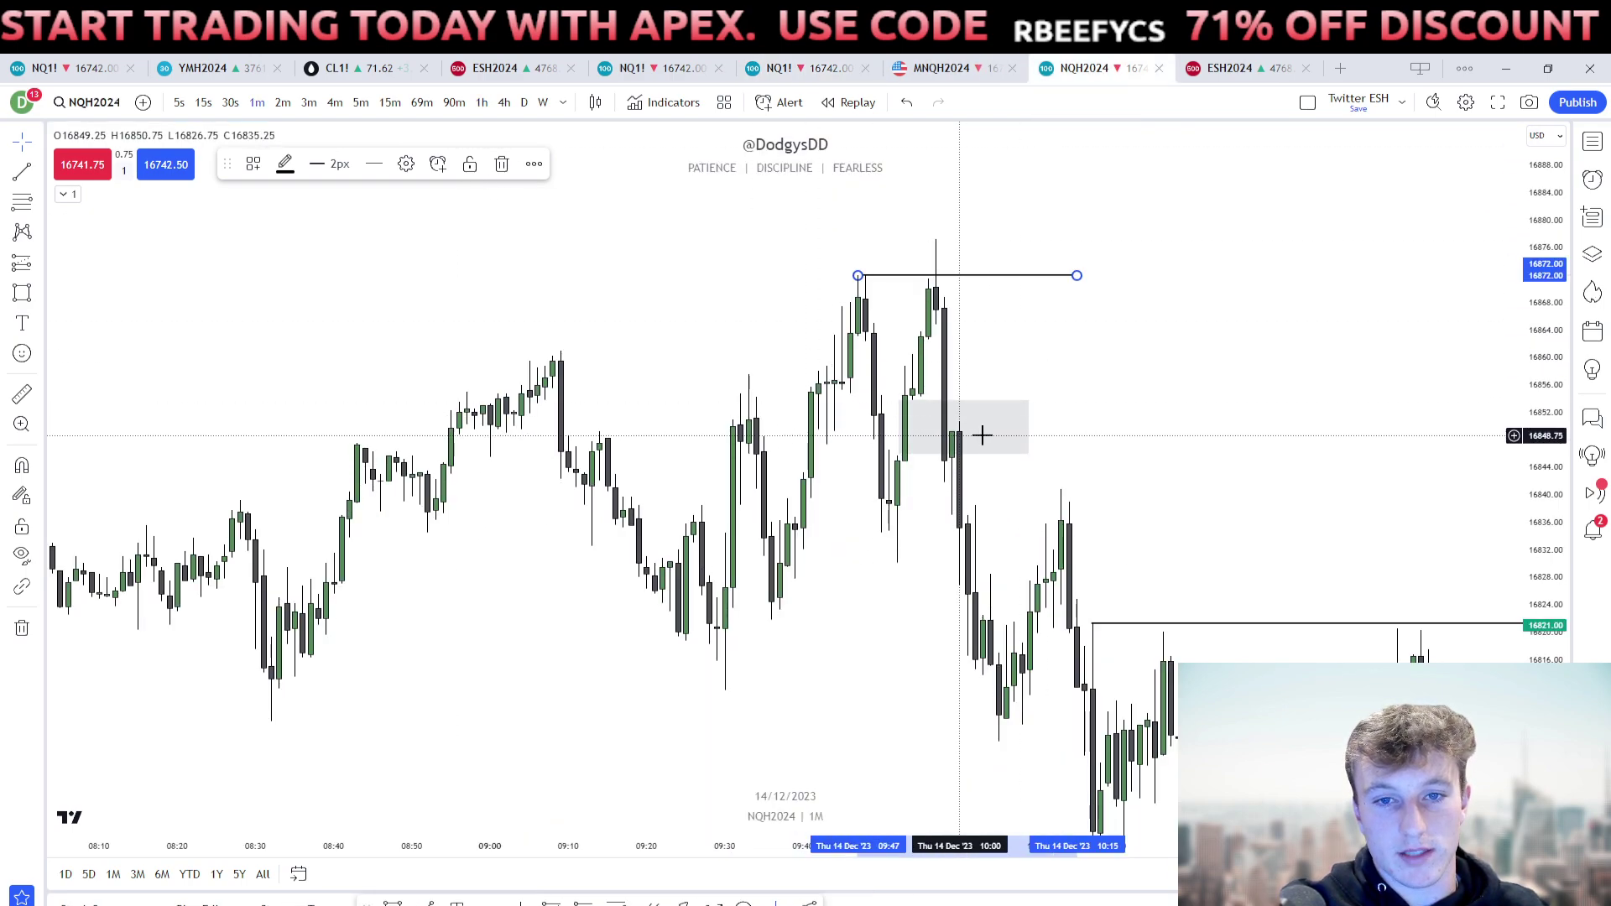
pyautogui.moveTo(773, 426); pyautogui.dragTo(877, 465)
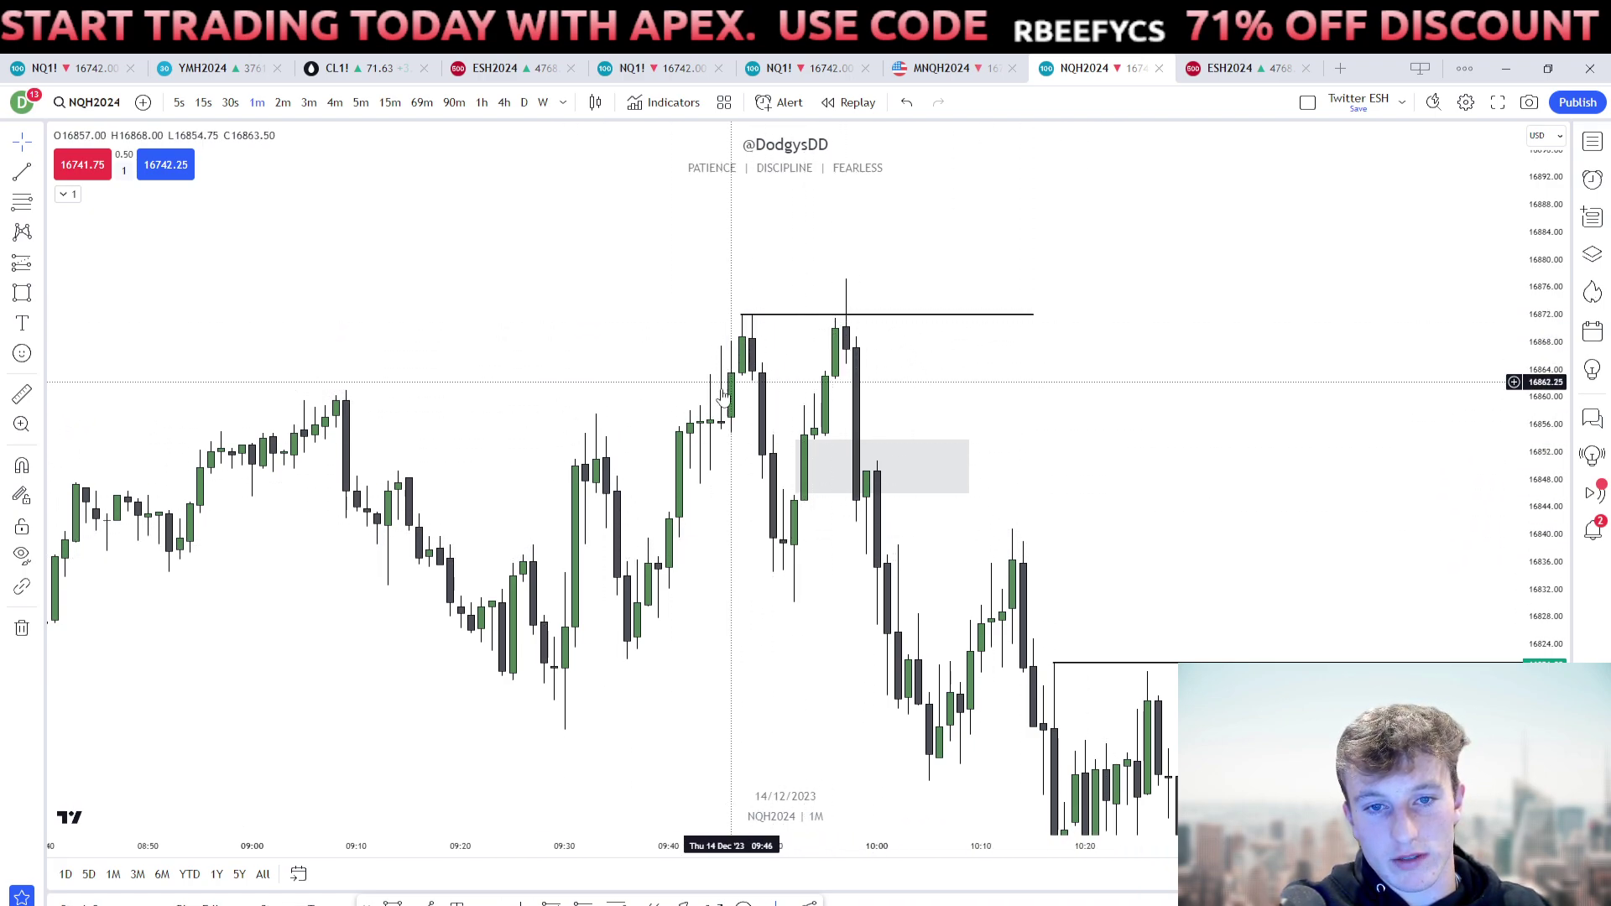
pyautogui.click(690, 414)
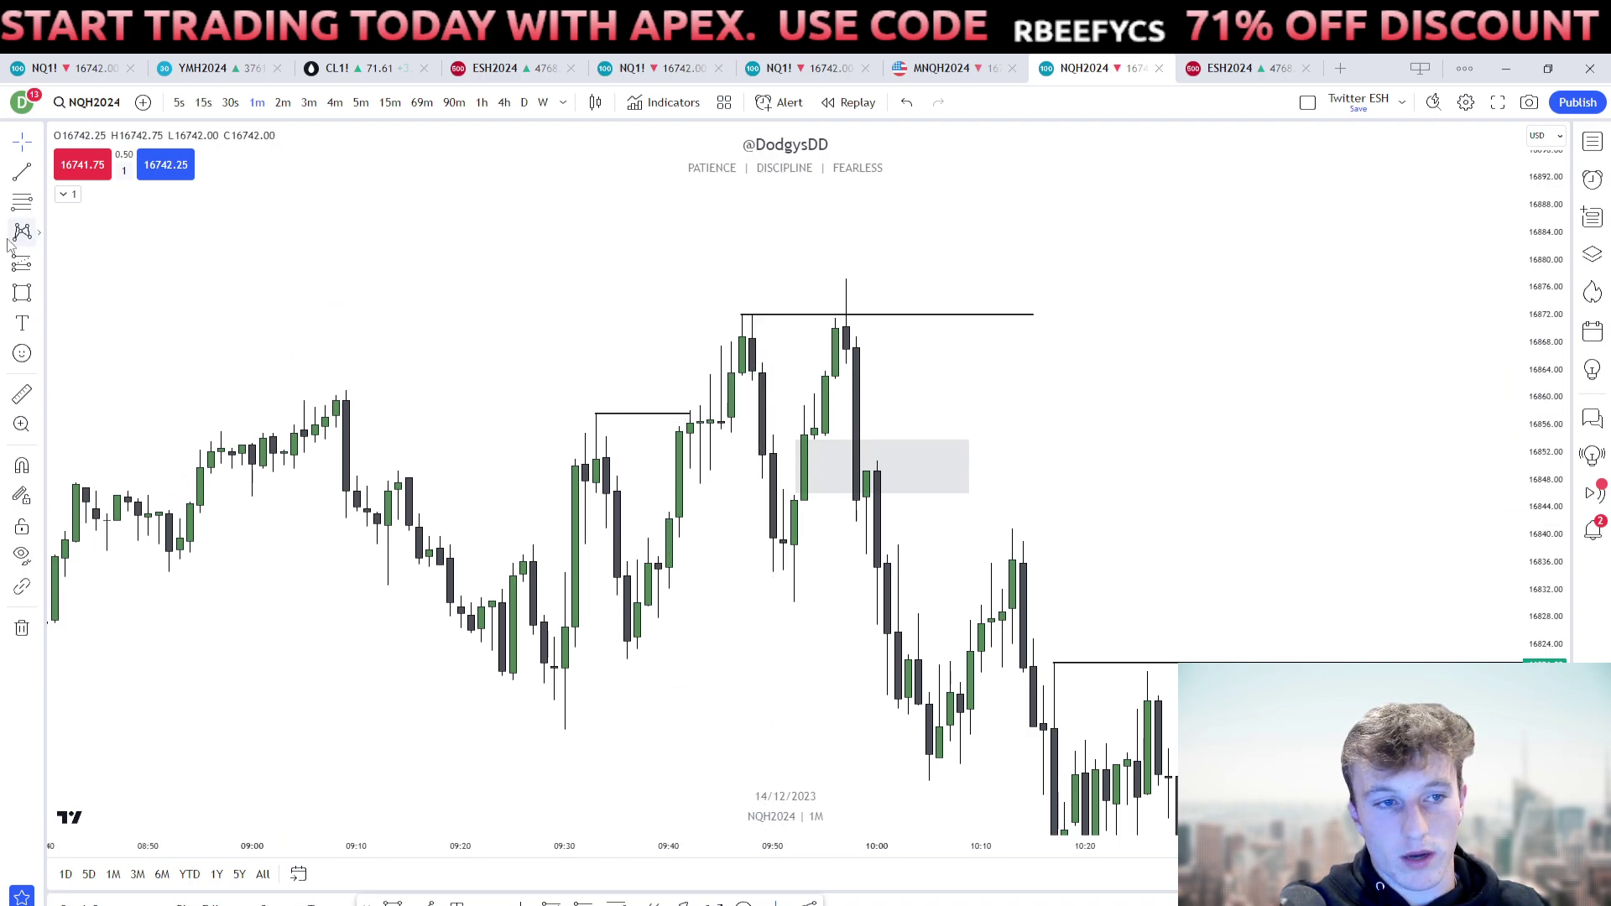
# Draw a thin gap rectangle from 09:39 to about 09:54 between roughly 16837 and 16840, and delete it.
pyautogui.click(658, 557)
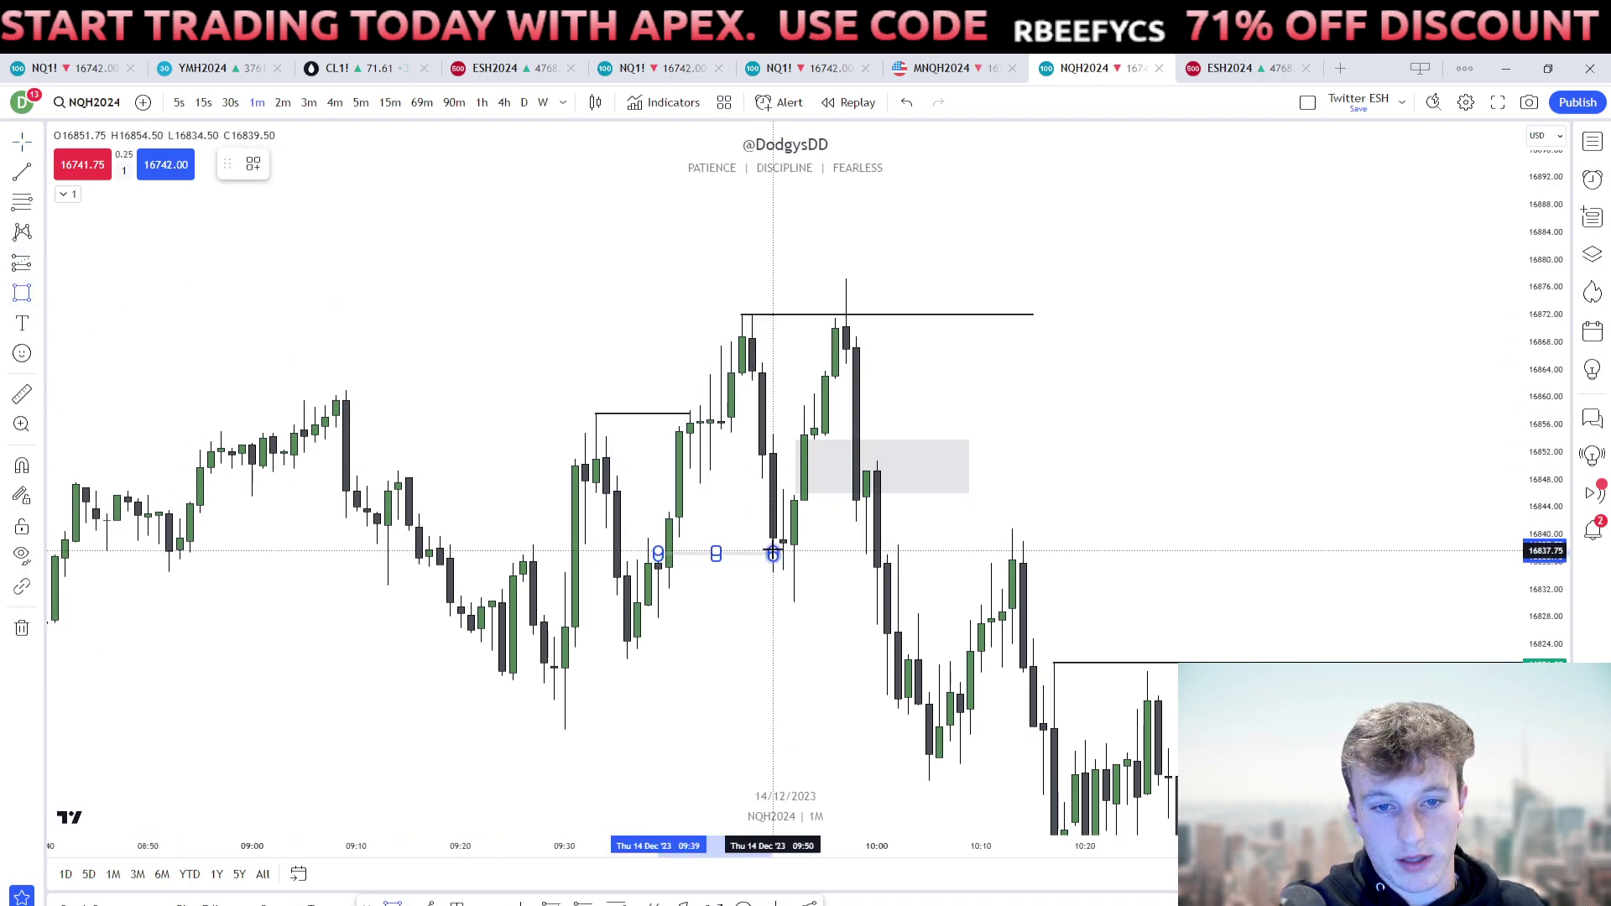
pyautogui.click(813, 538)
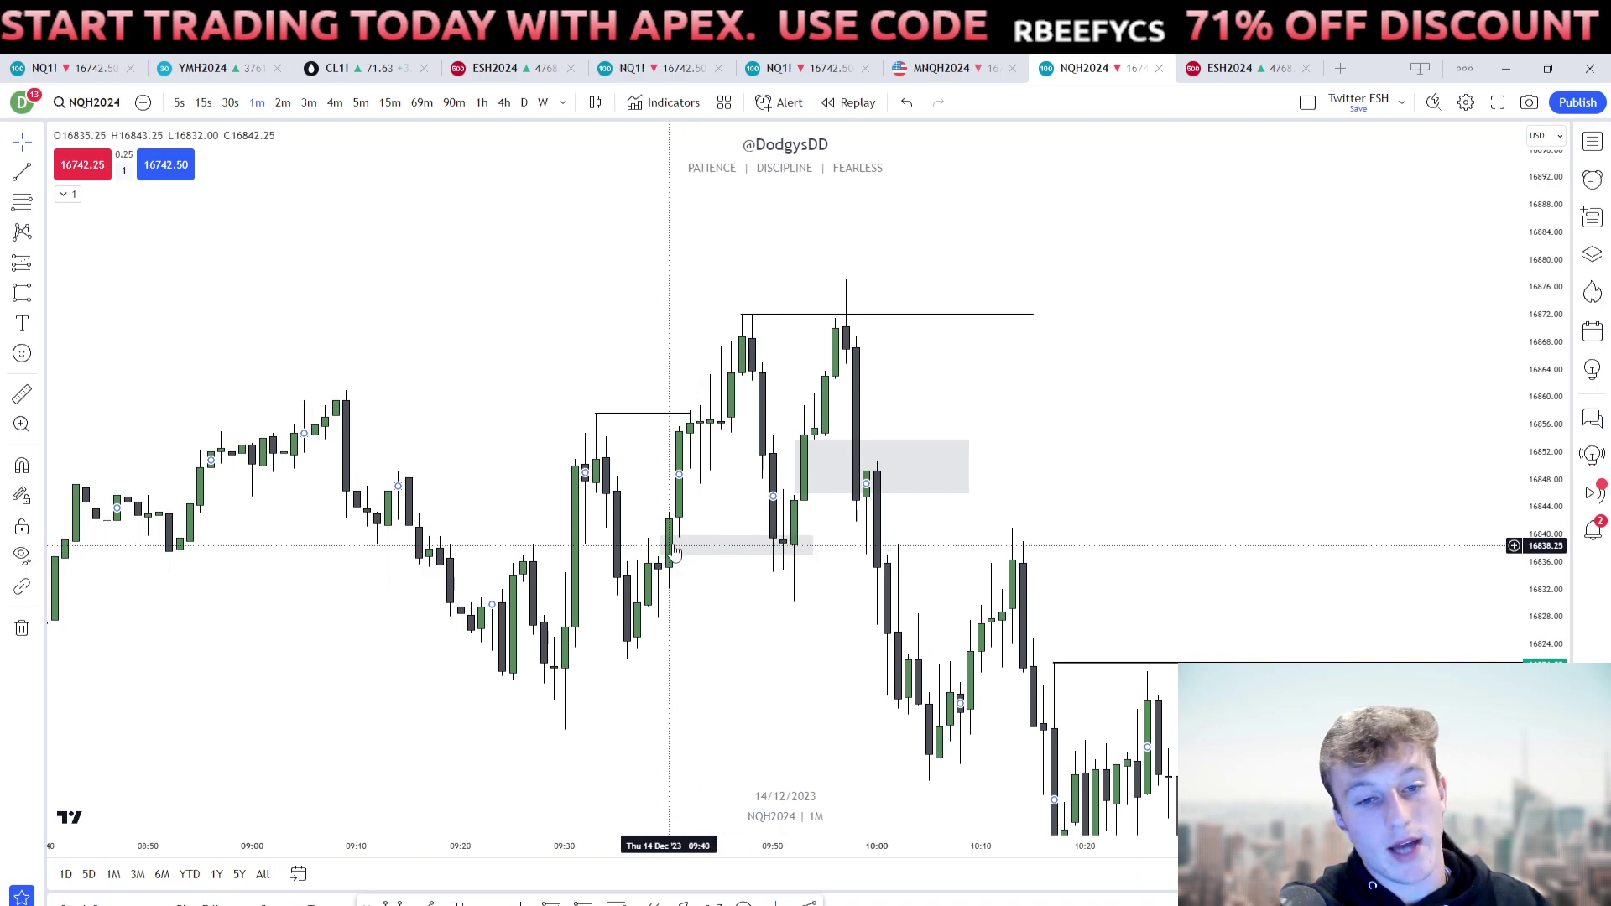
pyautogui.click(791, 552)
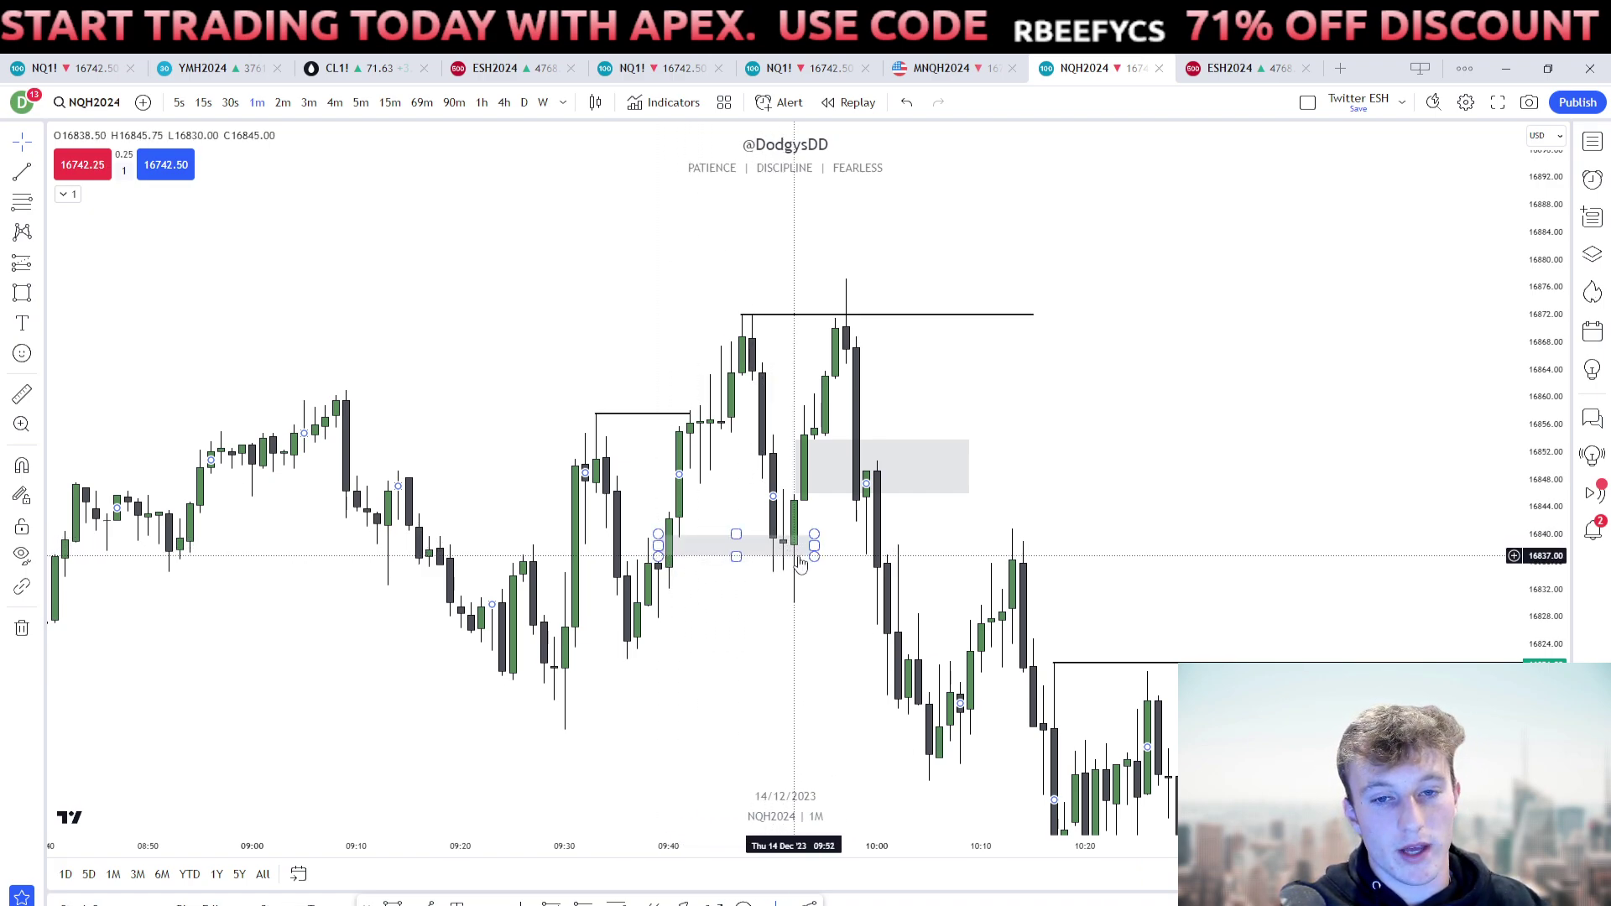
pyautogui.press('Delete')
pyautogui.click(833, 476)
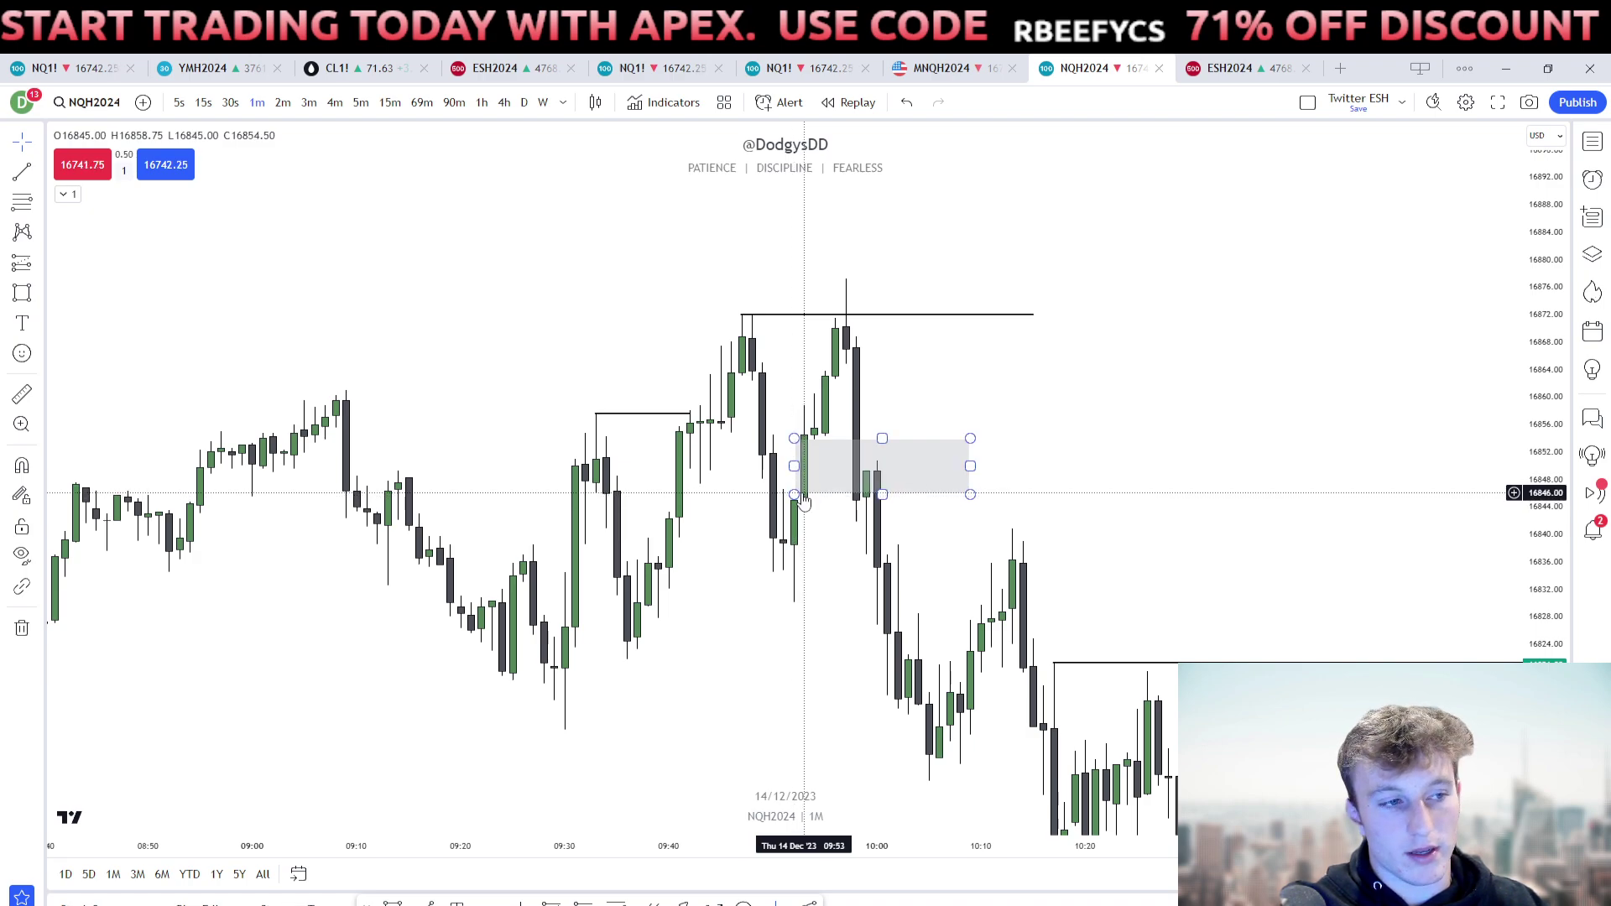
pyautogui.click(402, 369)
pyautogui.click(22, 173)
pyautogui.click(870, 555)
pyautogui.press('Delete')
# Sketch brush lines from the swing lows between 09:30 and 09:52 and undo them.
pyautogui.click(41, 295)
pyautogui.click(88, 324)
pyautogui.moveTo(787, 599); pyautogui.dragTo(908, 606)
pyautogui.moveTo(693, 656); pyautogui.dragTo(794, 651)
pyautogui.moveTo(662, 620); pyautogui.dragTo(867, 618)
pyautogui.moveTo(621, 657); pyautogui.dragTo(785, 663)
pyautogui.moveTo(559, 728); pyautogui.dragTo(873, 735)
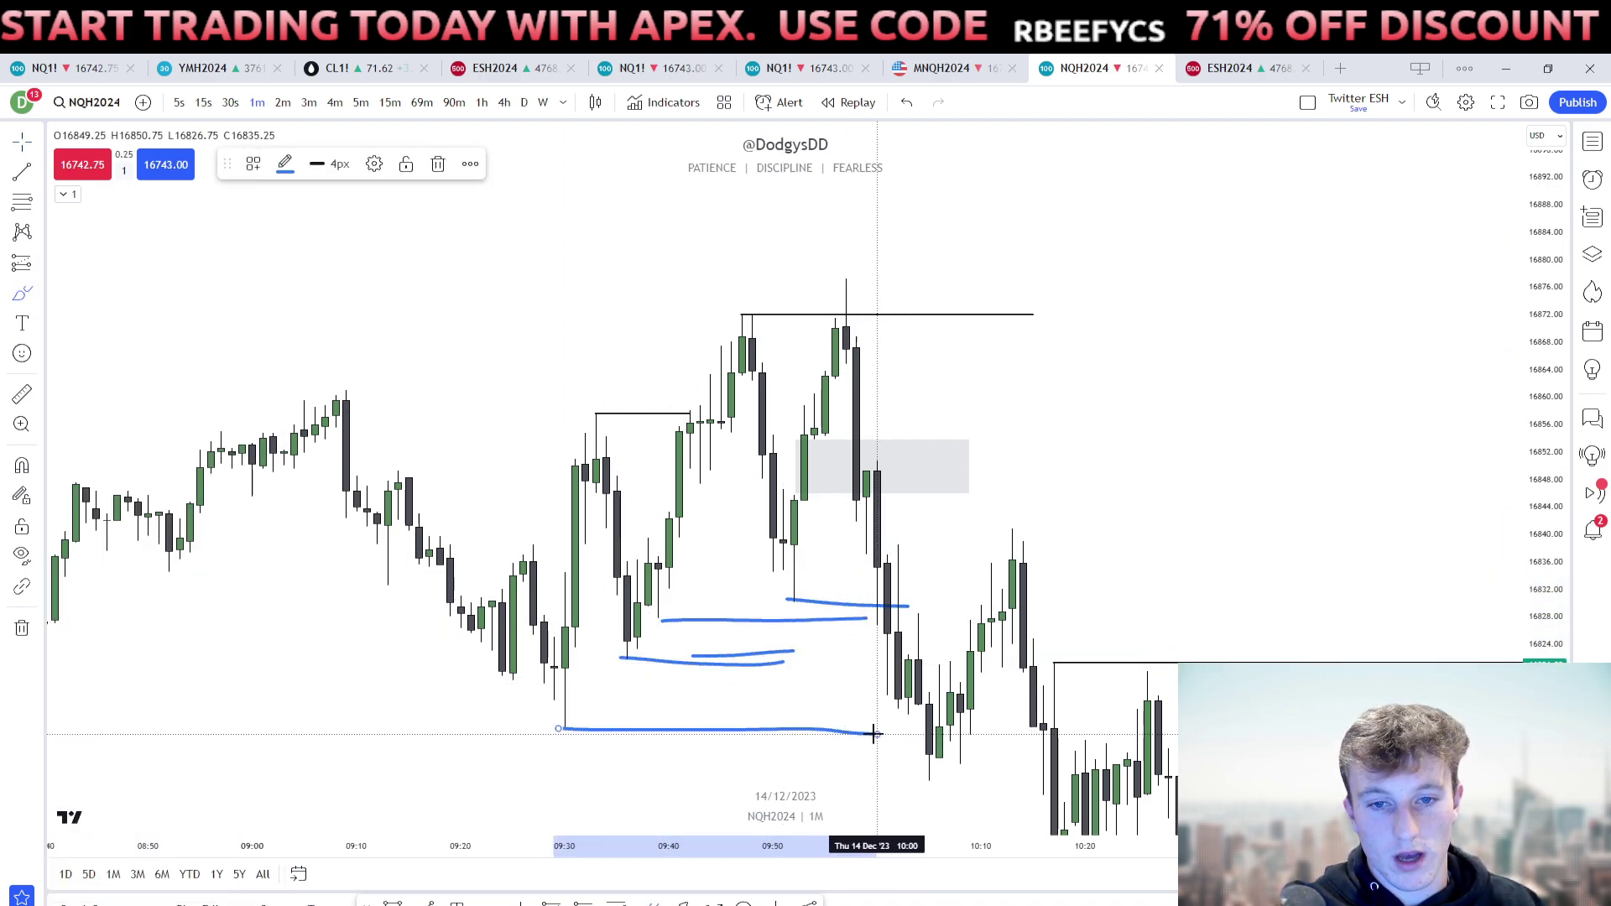
pyautogui.hotkey('ctrl', 'z')
pyautogui.hotkey('ctrl', 'z')
pyautogui.hotkey('ctrl', 'z')
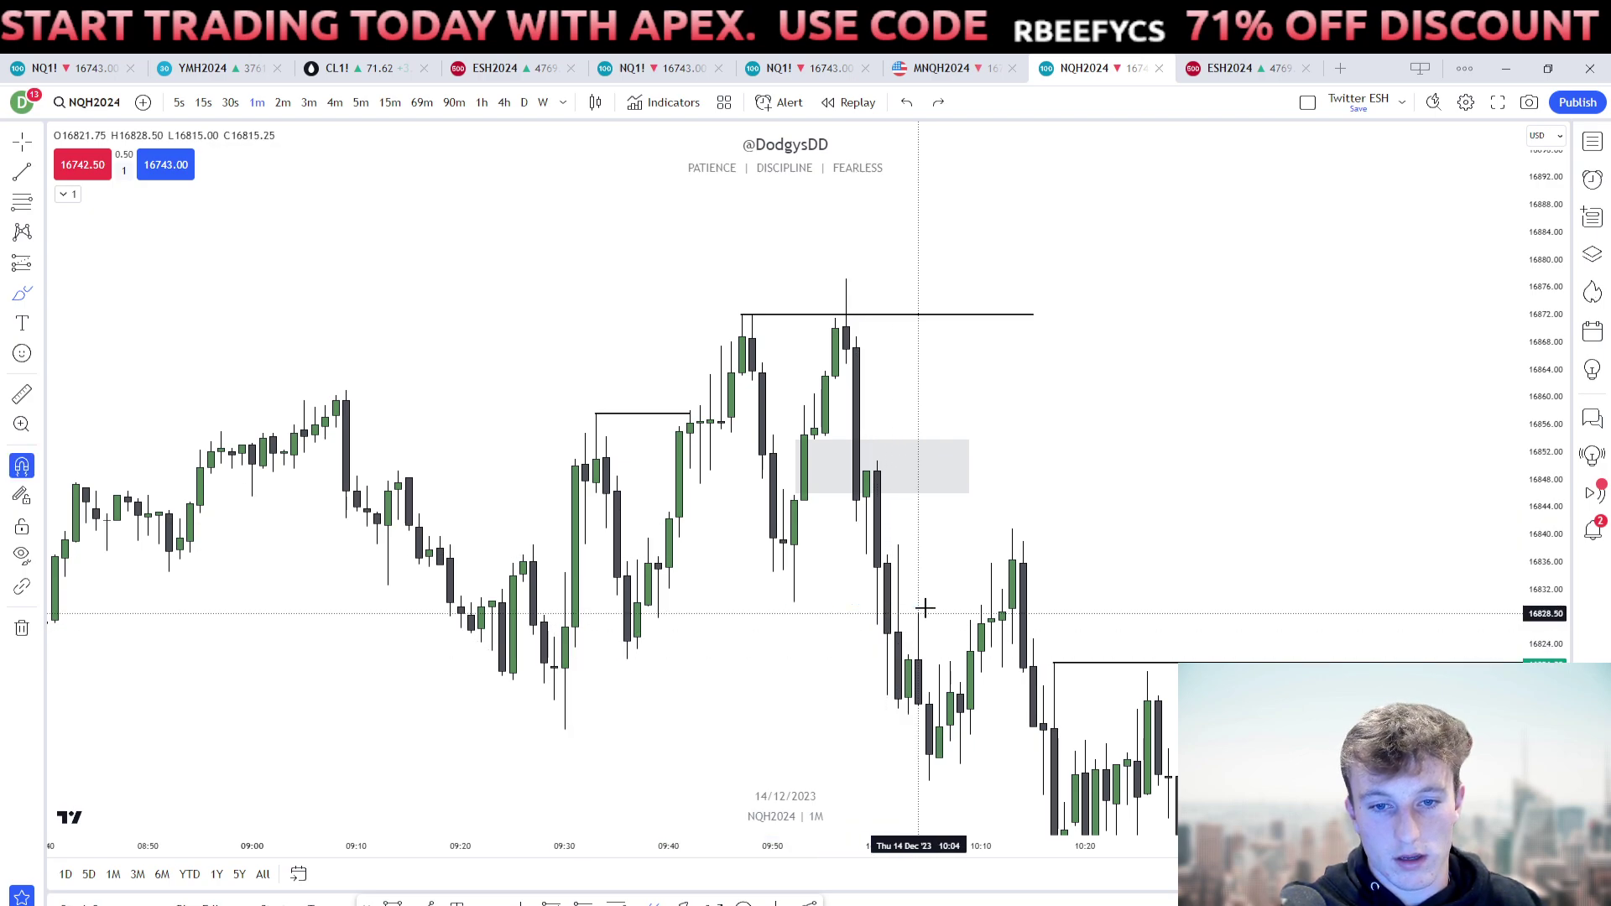
# Draw a gap rectangle after the morning high, from 09:57 to about 10:18 between 16849.25 and 16864.25.
pyautogui.moveTo(1549, 526); pyautogui.dragTo(1546, 590)
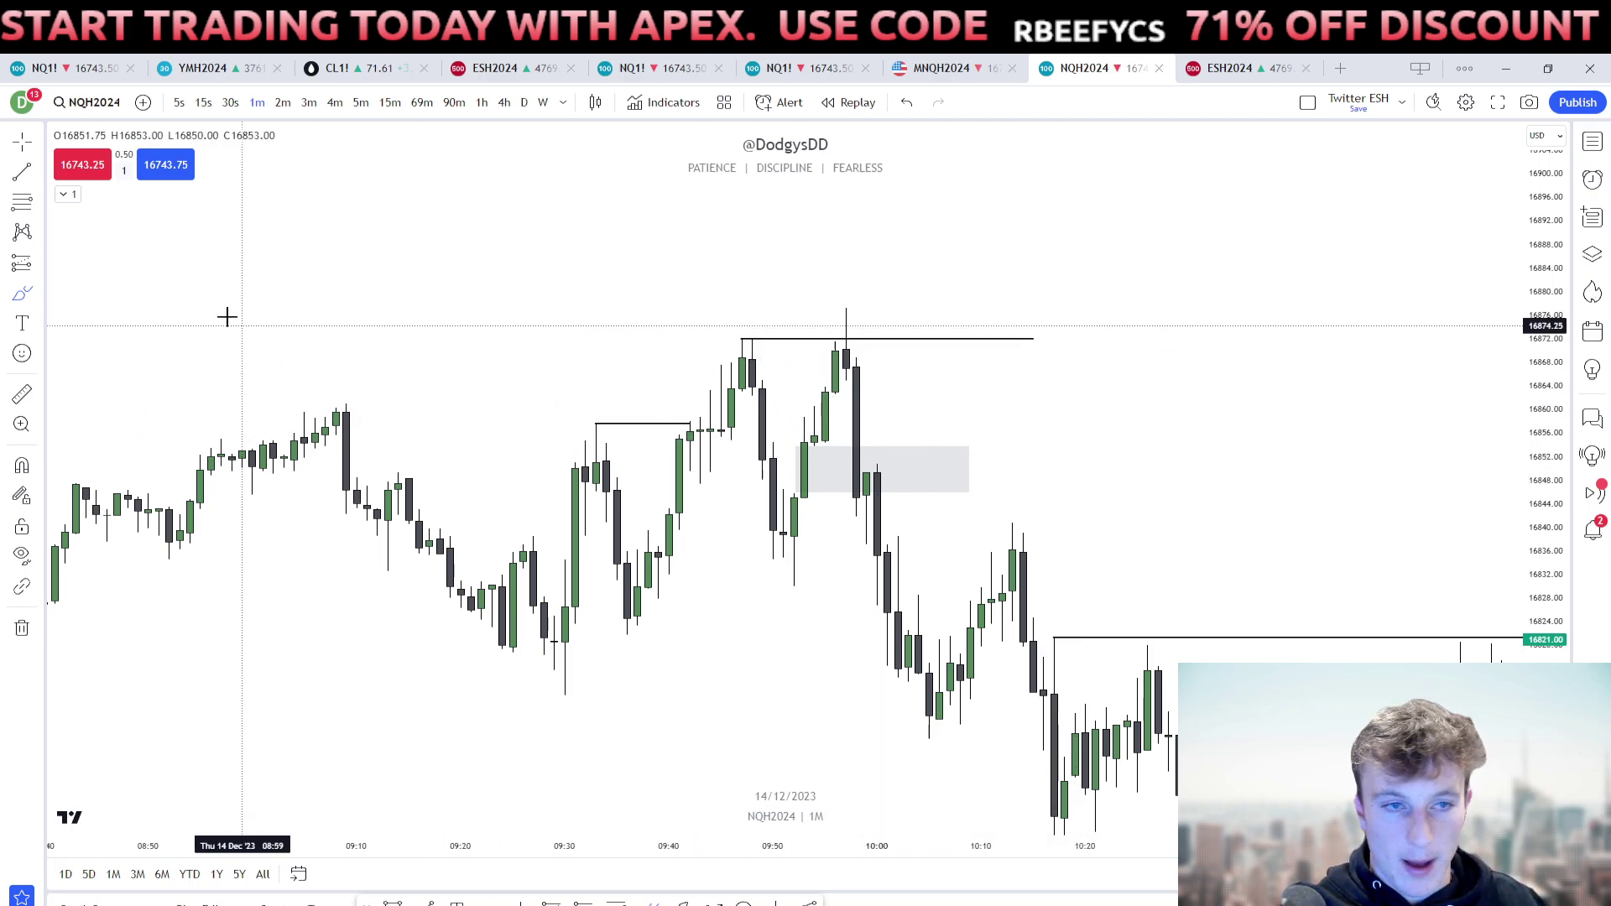
pyautogui.click(37, 299)
pyautogui.click(143, 578)
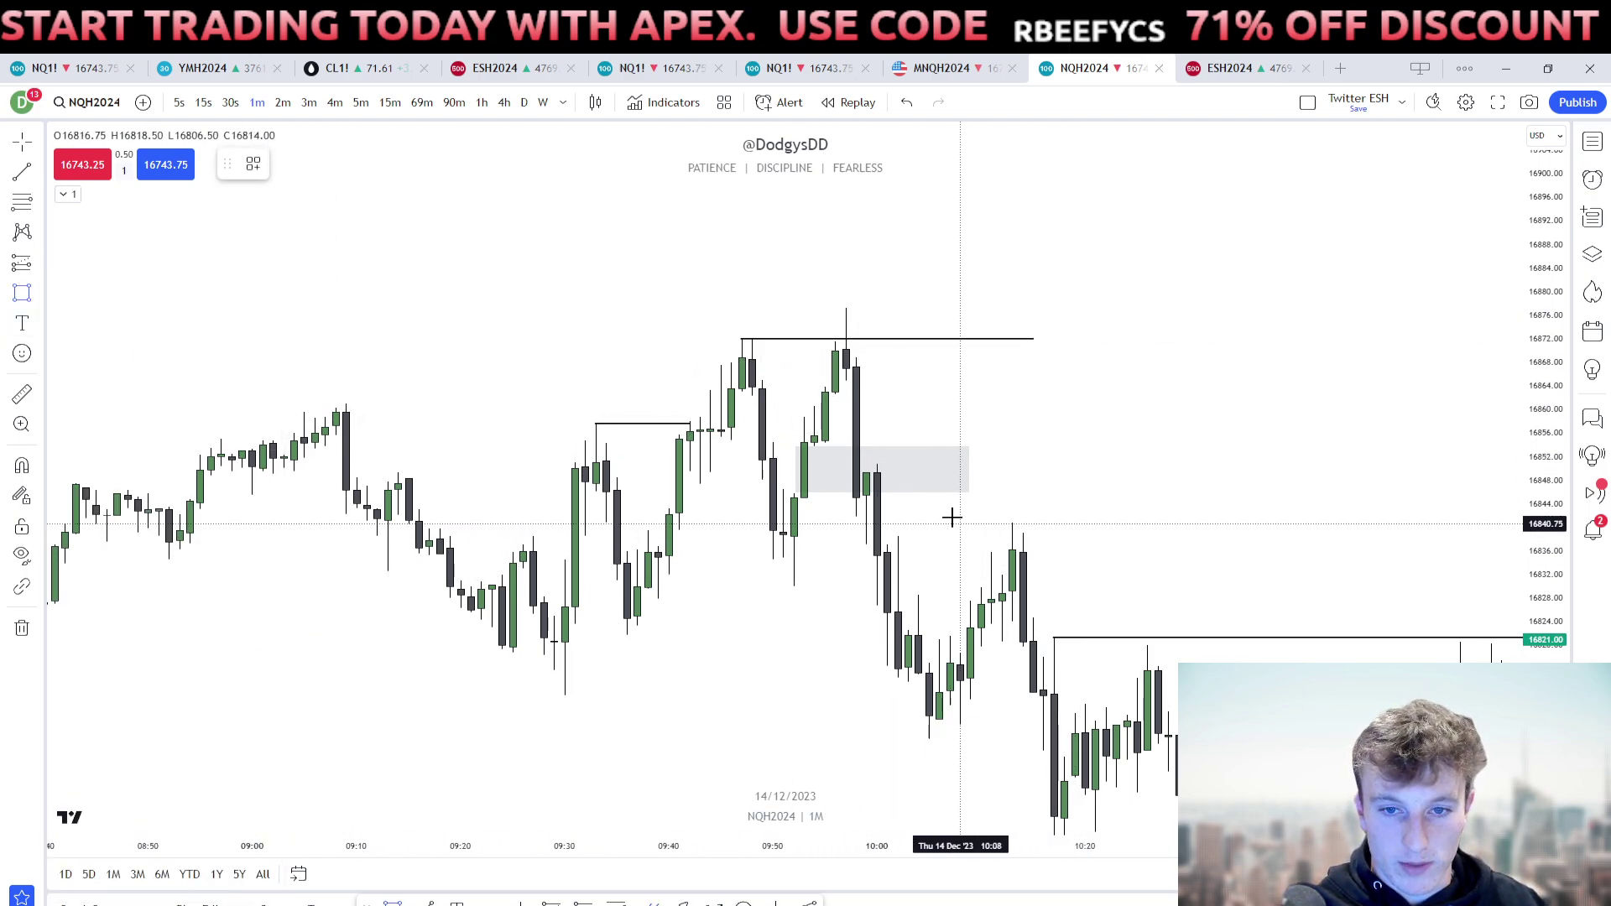
pyautogui.moveTo(850, 475); pyautogui.dragTo(1063, 385)
pyautogui.scroll(-2, 1256, 507)
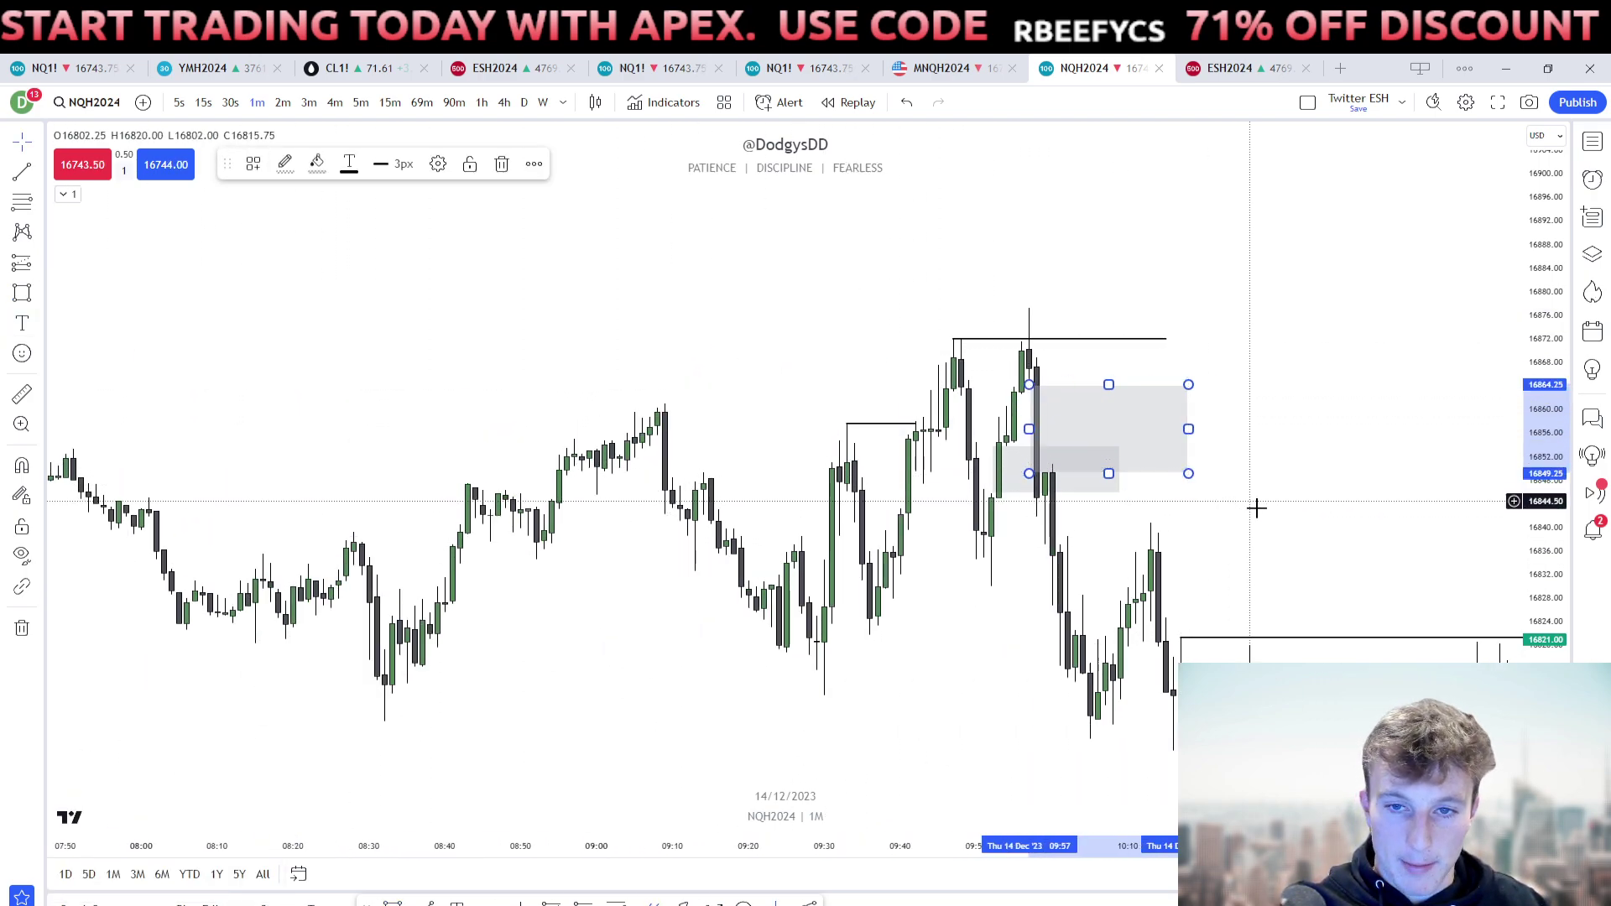
pyautogui.click(900, 286)
pyautogui.scroll(-4, 838, 302)
pyautogui.scroll(6, 1045, 357)
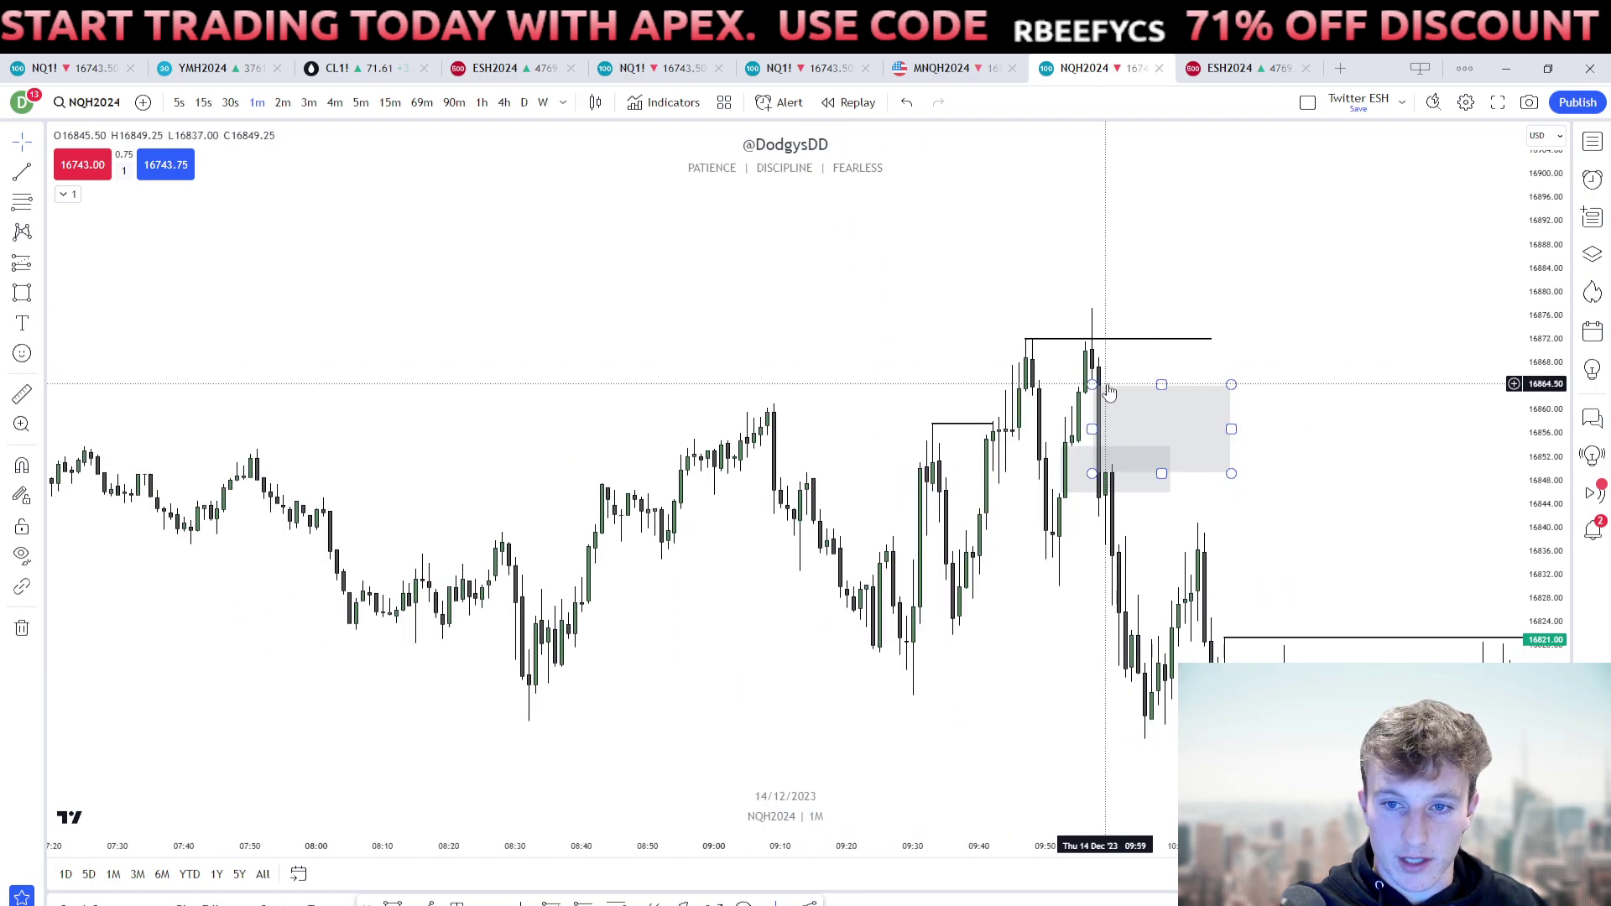
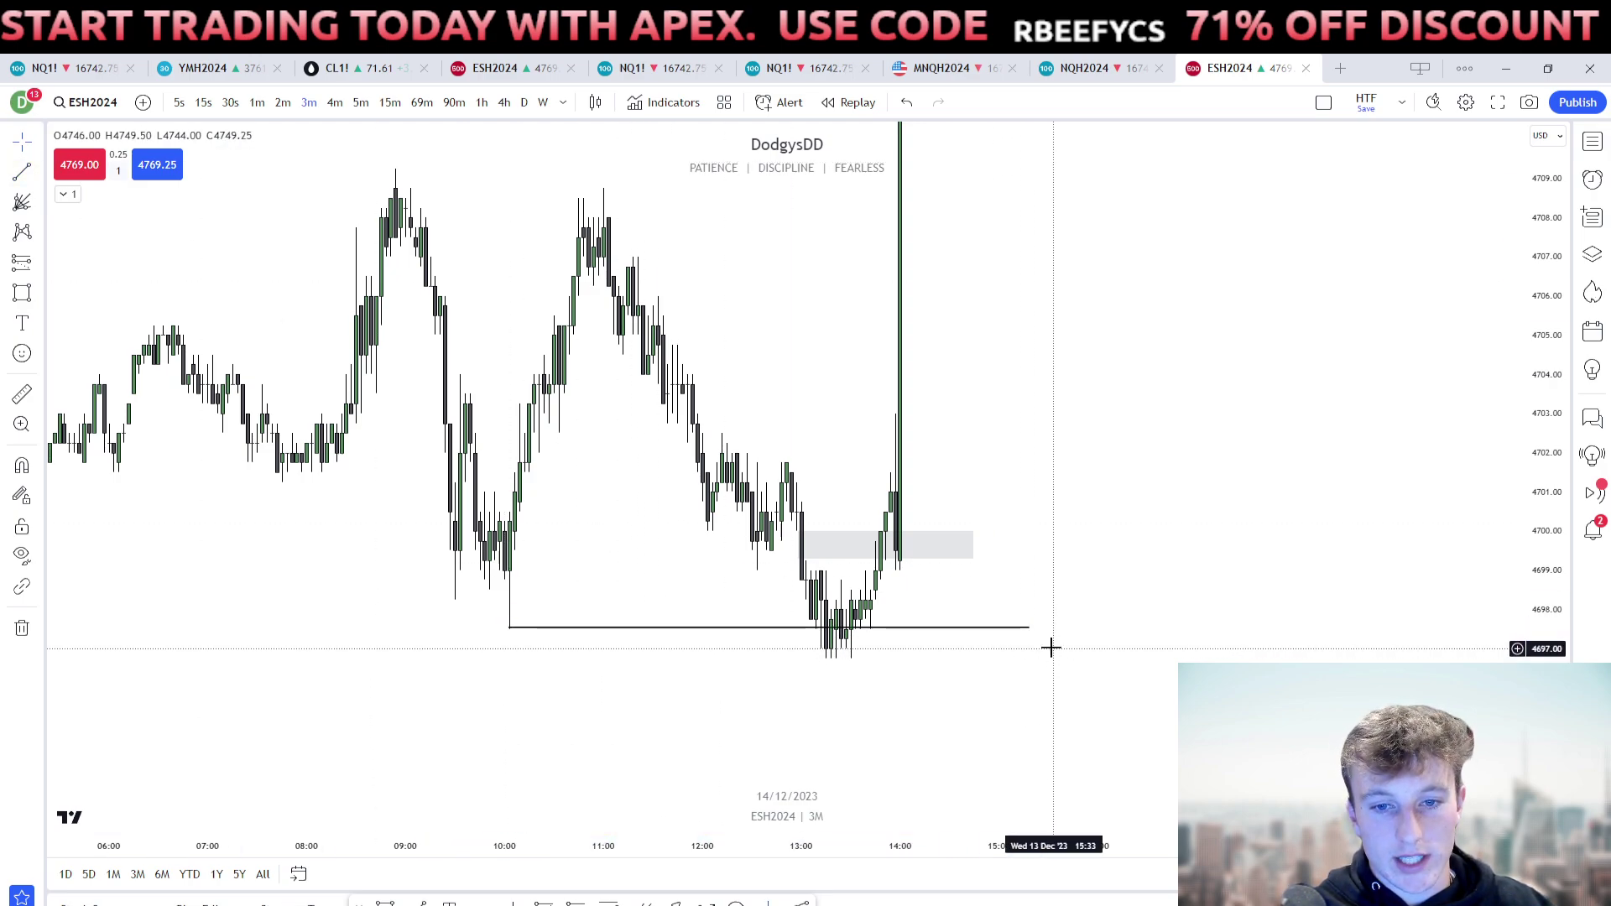
# Set the ESH2024 chart to the 15-minute timeframe and frame the 12 and 13 December price action around the lows.
pyautogui.scroll(-10, 705, 640)
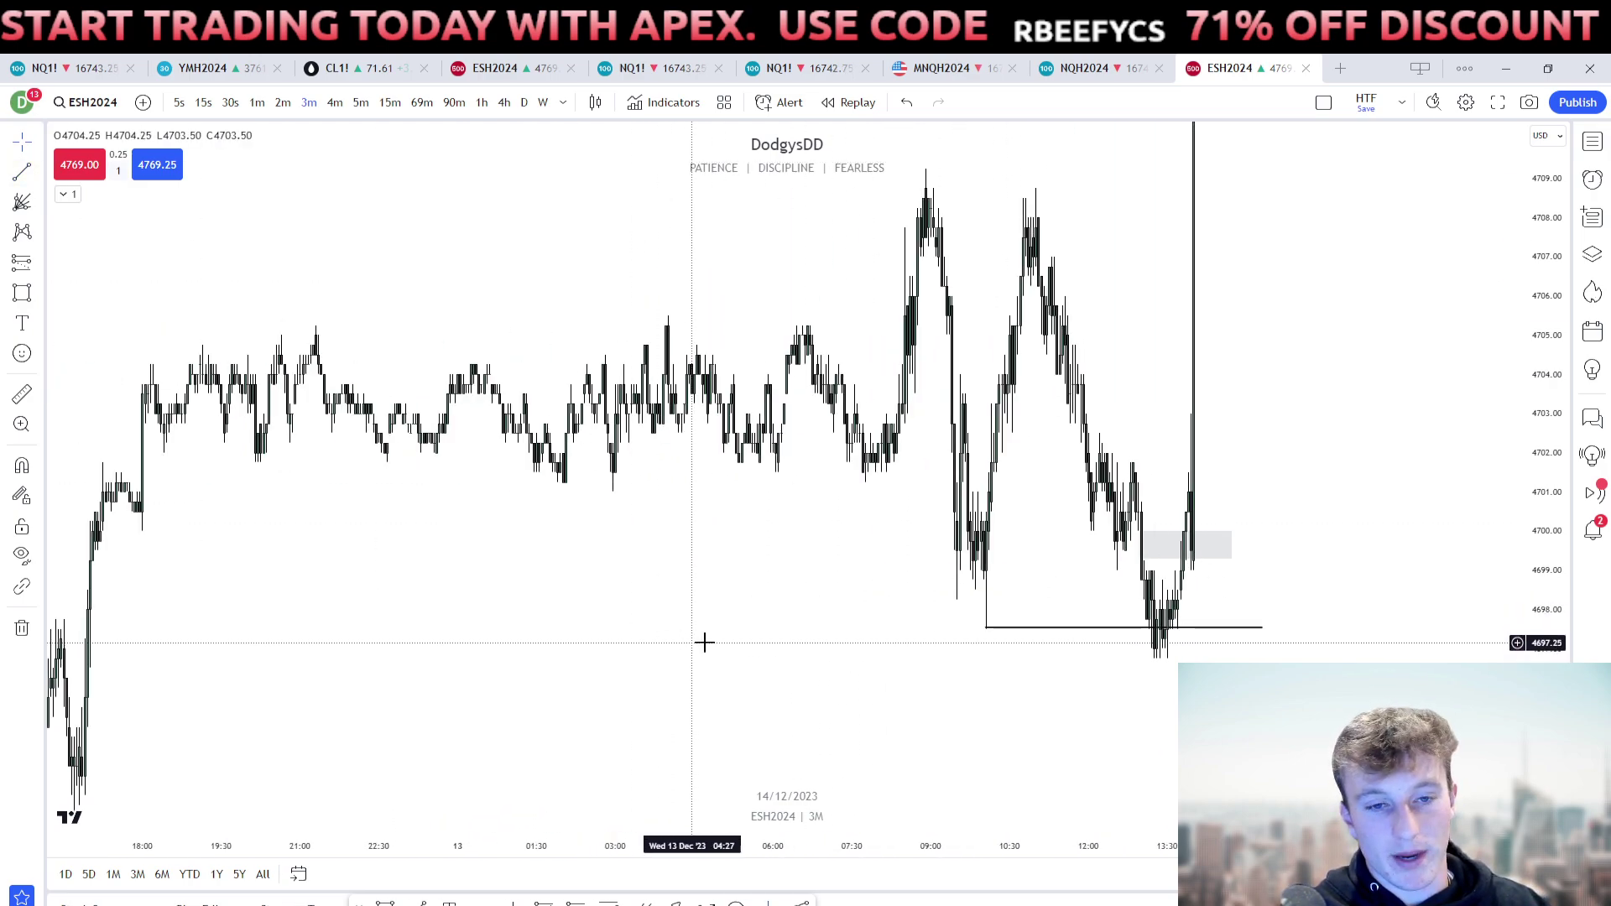
pyautogui.scroll(5, 973, 649)
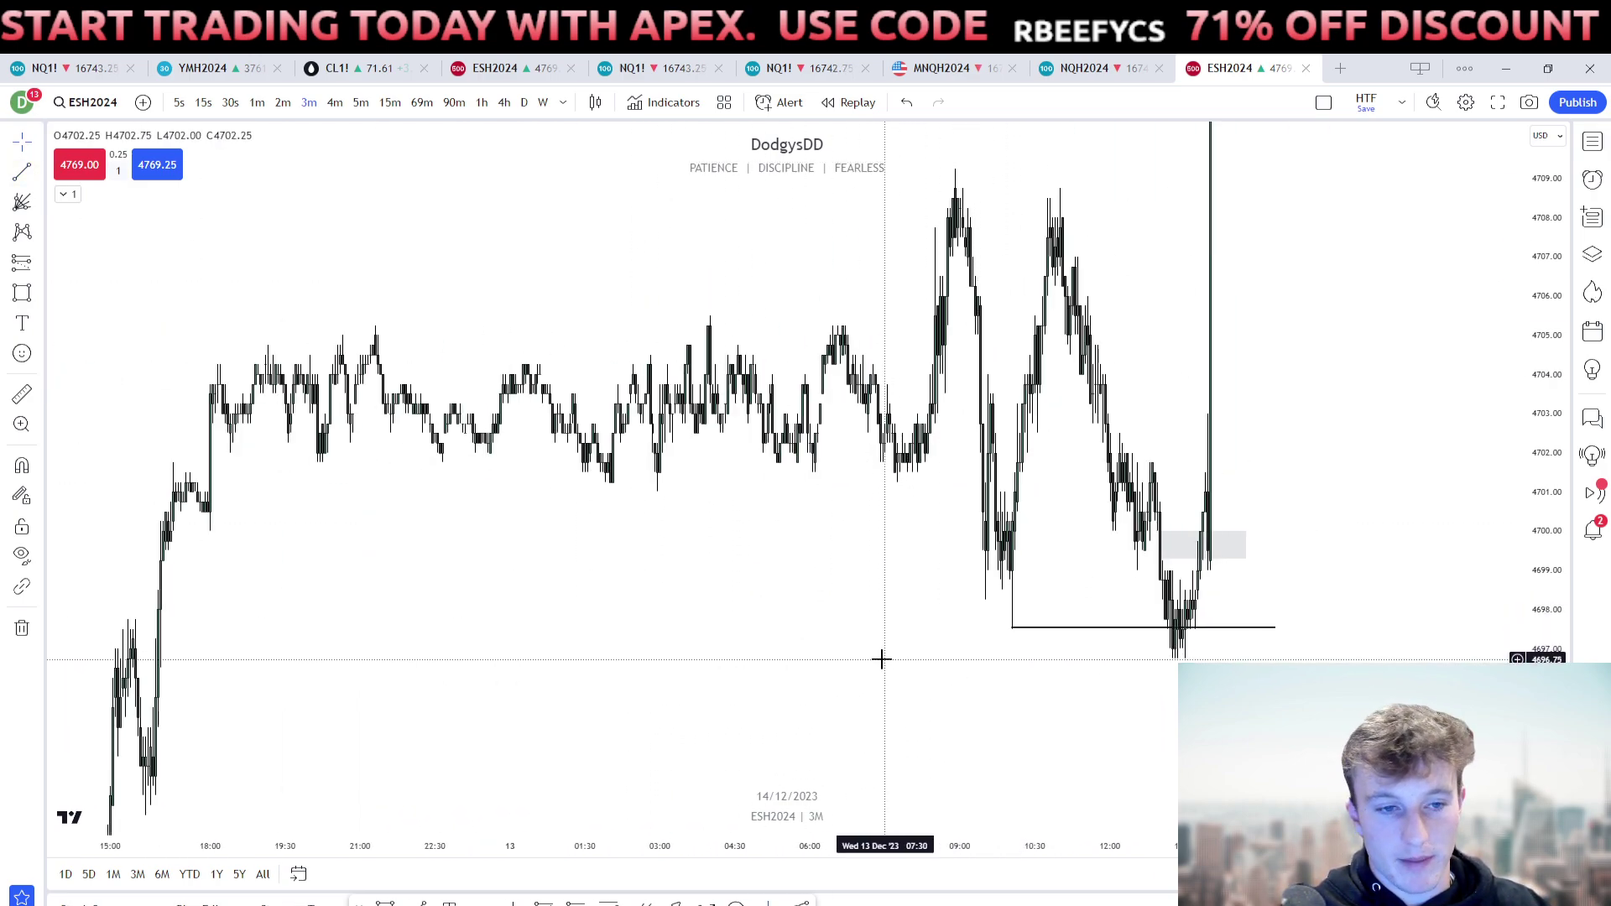
pyautogui.click(361, 102)
pyautogui.scroll(6, 1424, 636)
pyautogui.moveTo(1375, 667); pyautogui.dragTo(1335, 646)
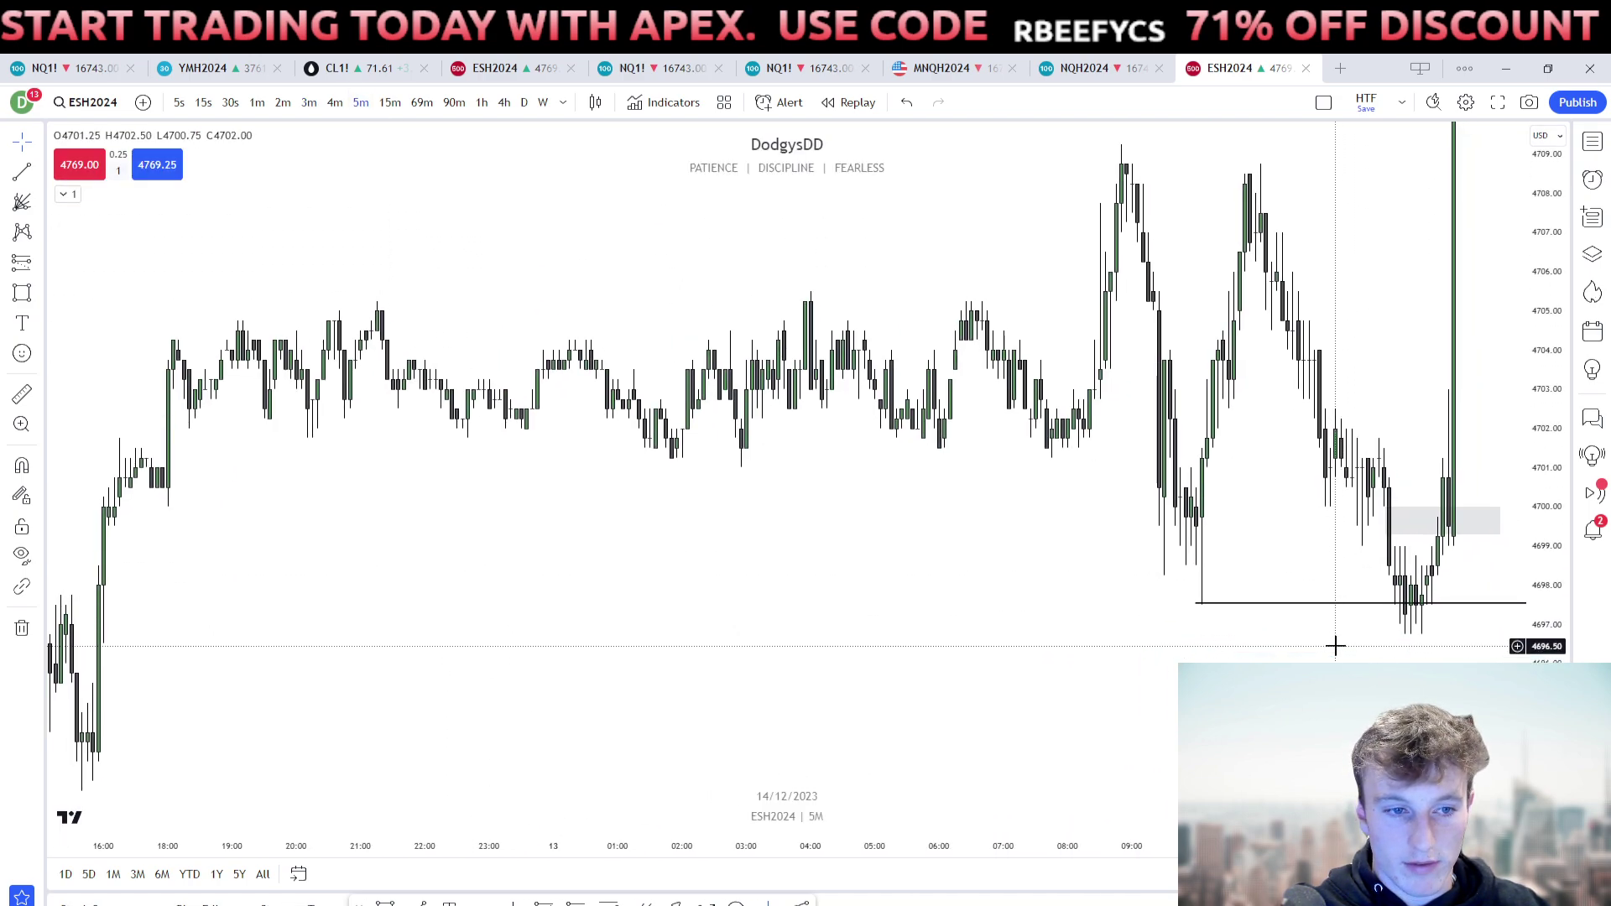
pyautogui.click(391, 102)
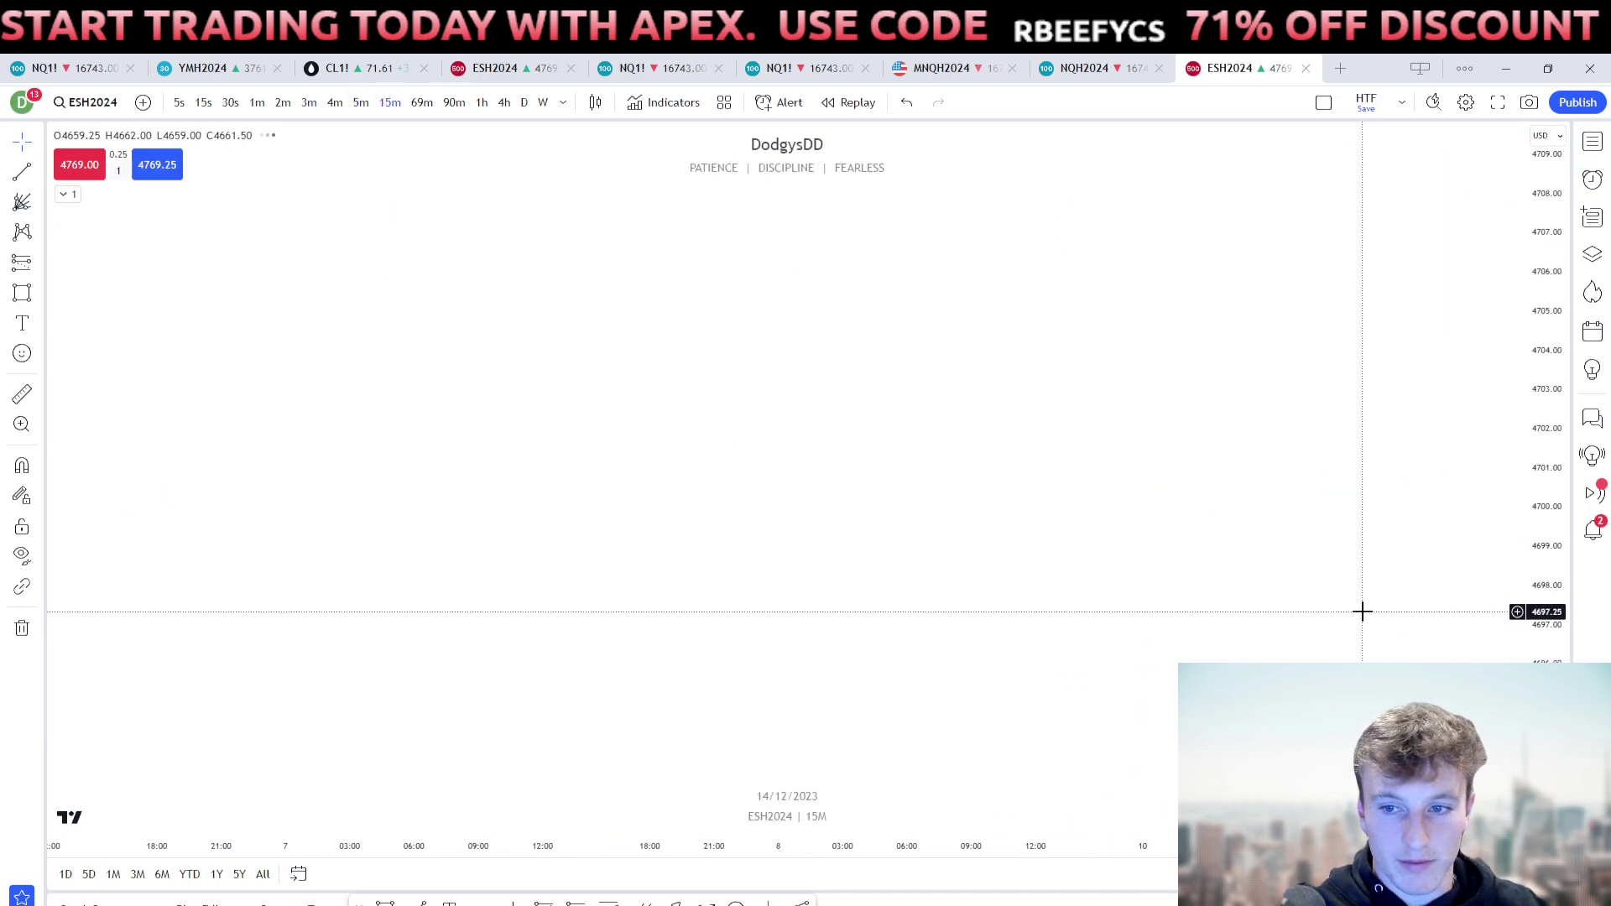
pyautogui.rightClick(1392, 641)
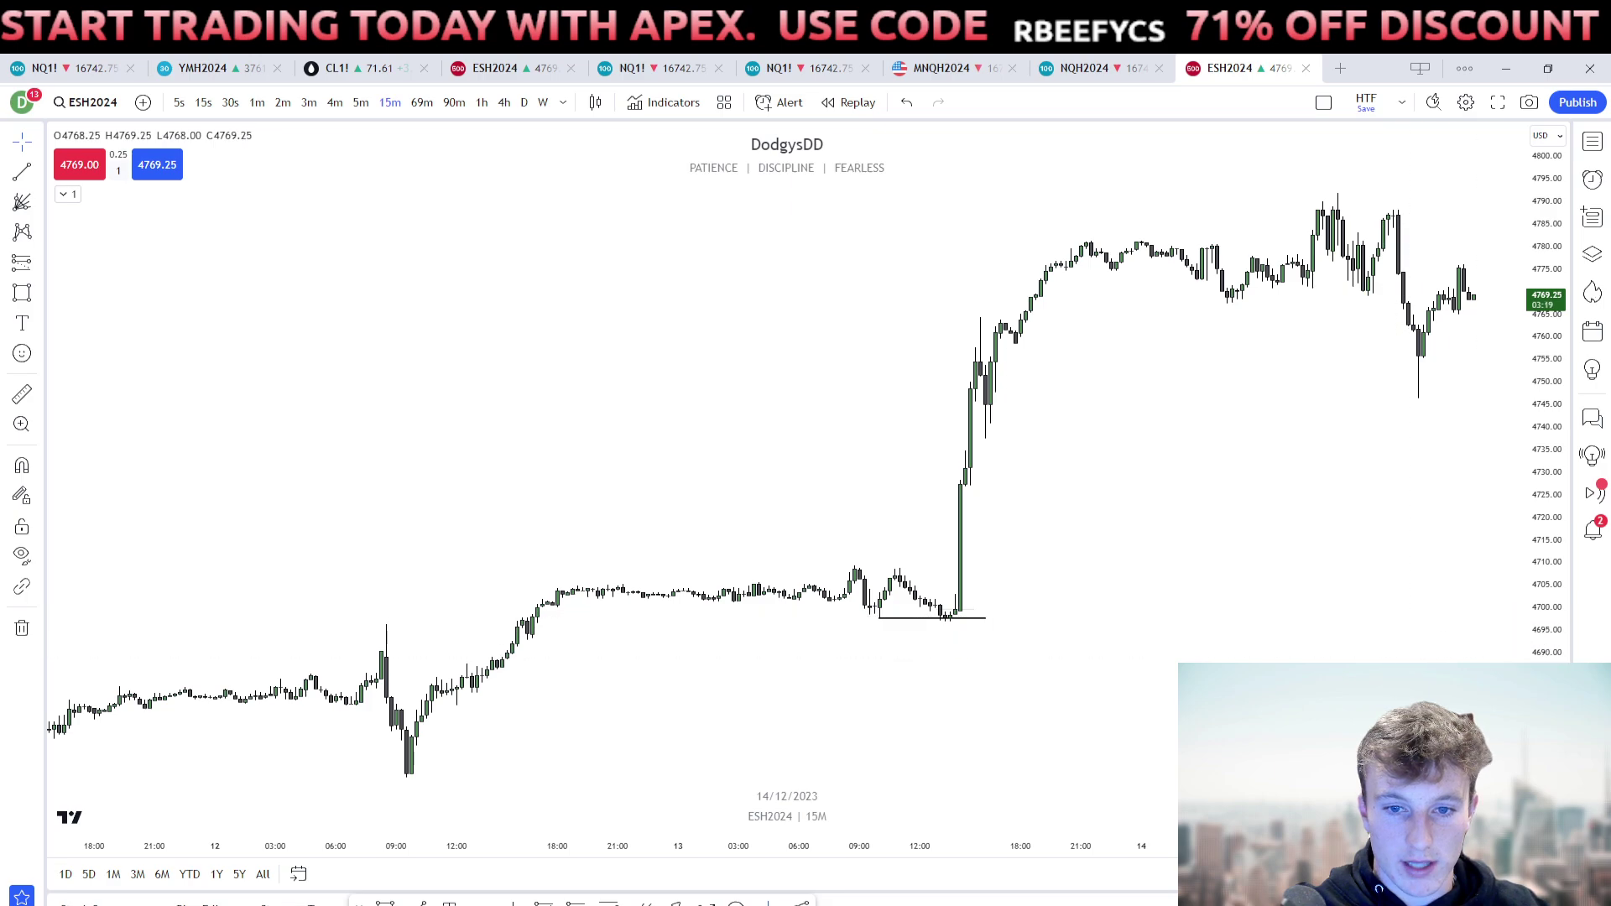
pyautogui.moveTo(1544, 638); pyautogui.dragTo(1544, 164)
pyautogui.moveTo(1264, 625); pyautogui.dragTo(1289, 273)
pyautogui.moveTo(1551, 601); pyautogui.dragTo(1432, 104)
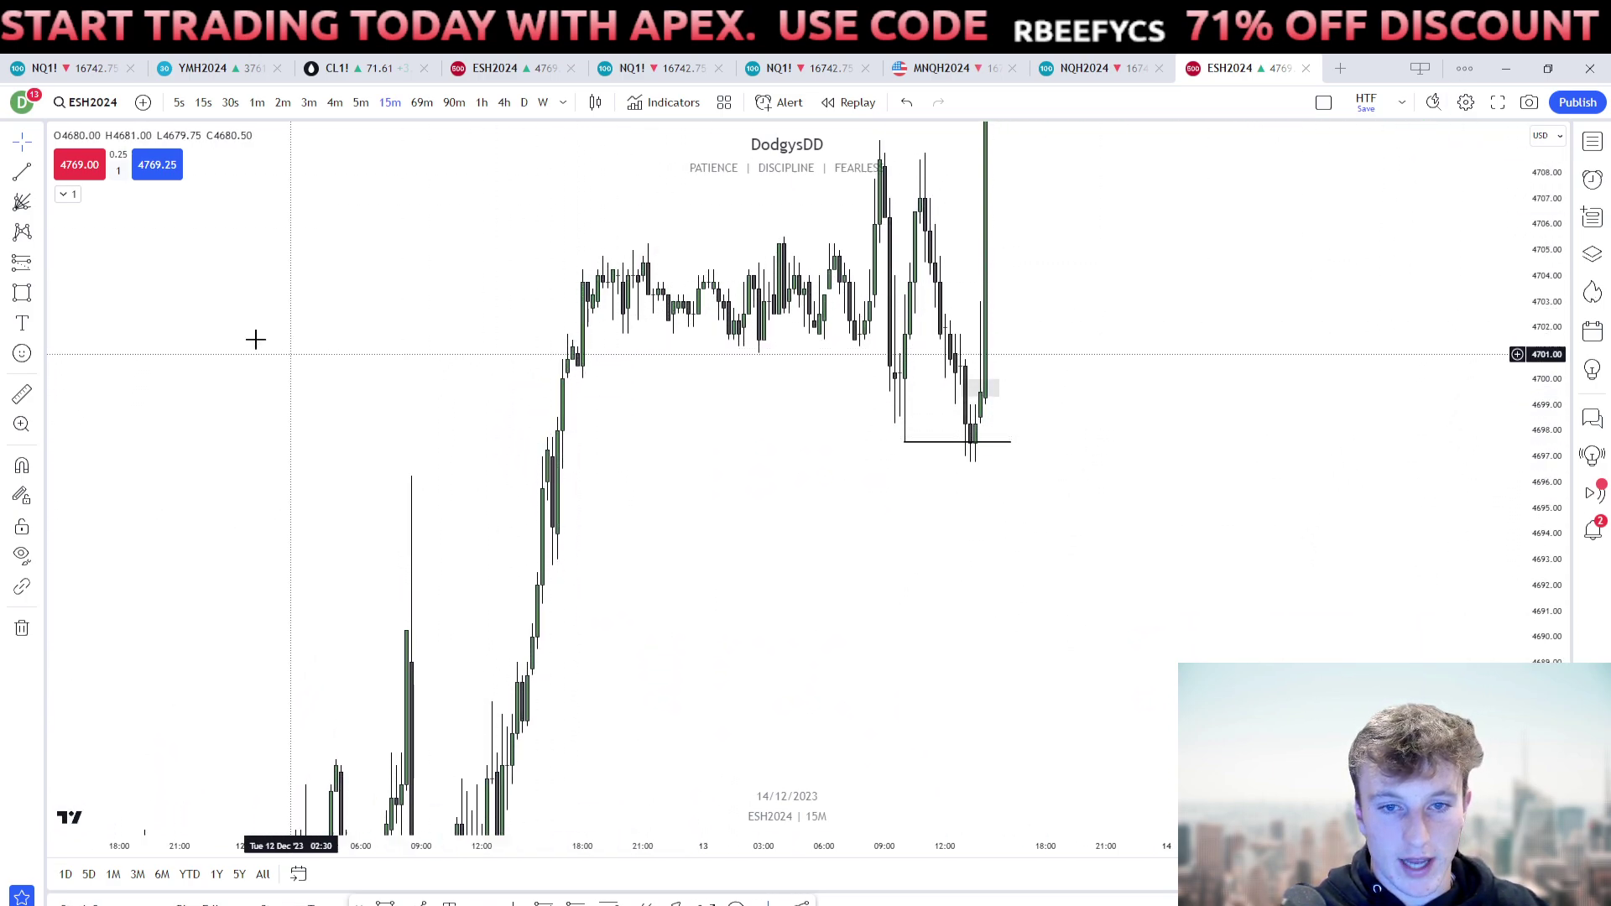
# Draw a horizontal line at 4697.00 from 12 December 15:30 through the 13 December afternoon lows.
pyautogui.click(22, 172)
pyautogui.click(551, 456)
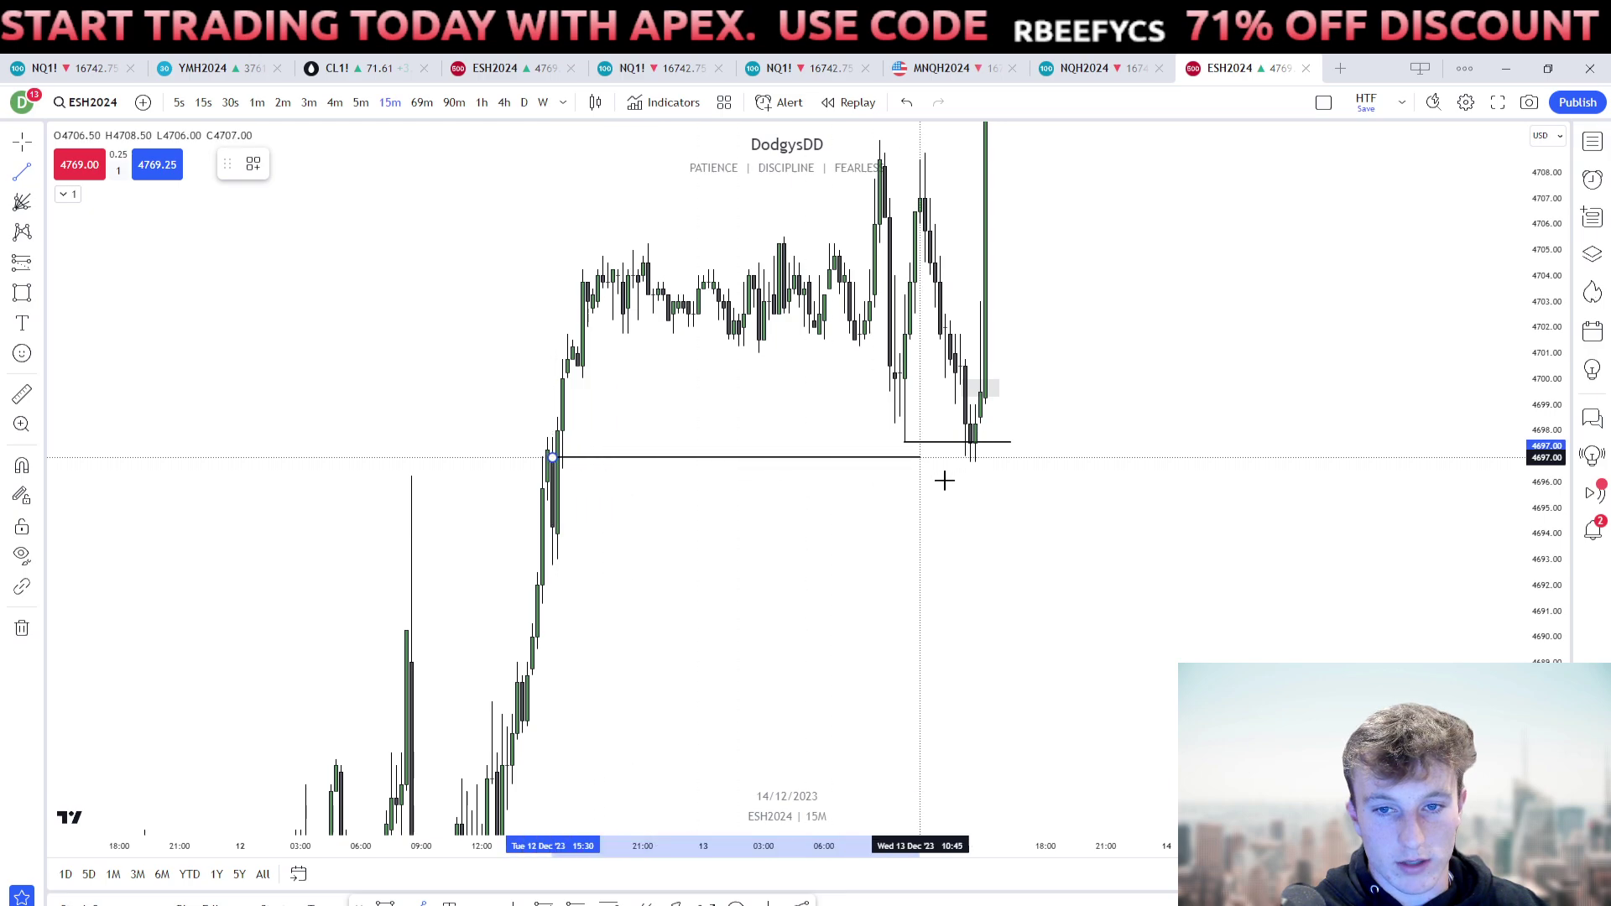
pyautogui.click(1011, 457)
pyautogui.moveTo(1023, 504); pyautogui.dragTo(1021, 540)
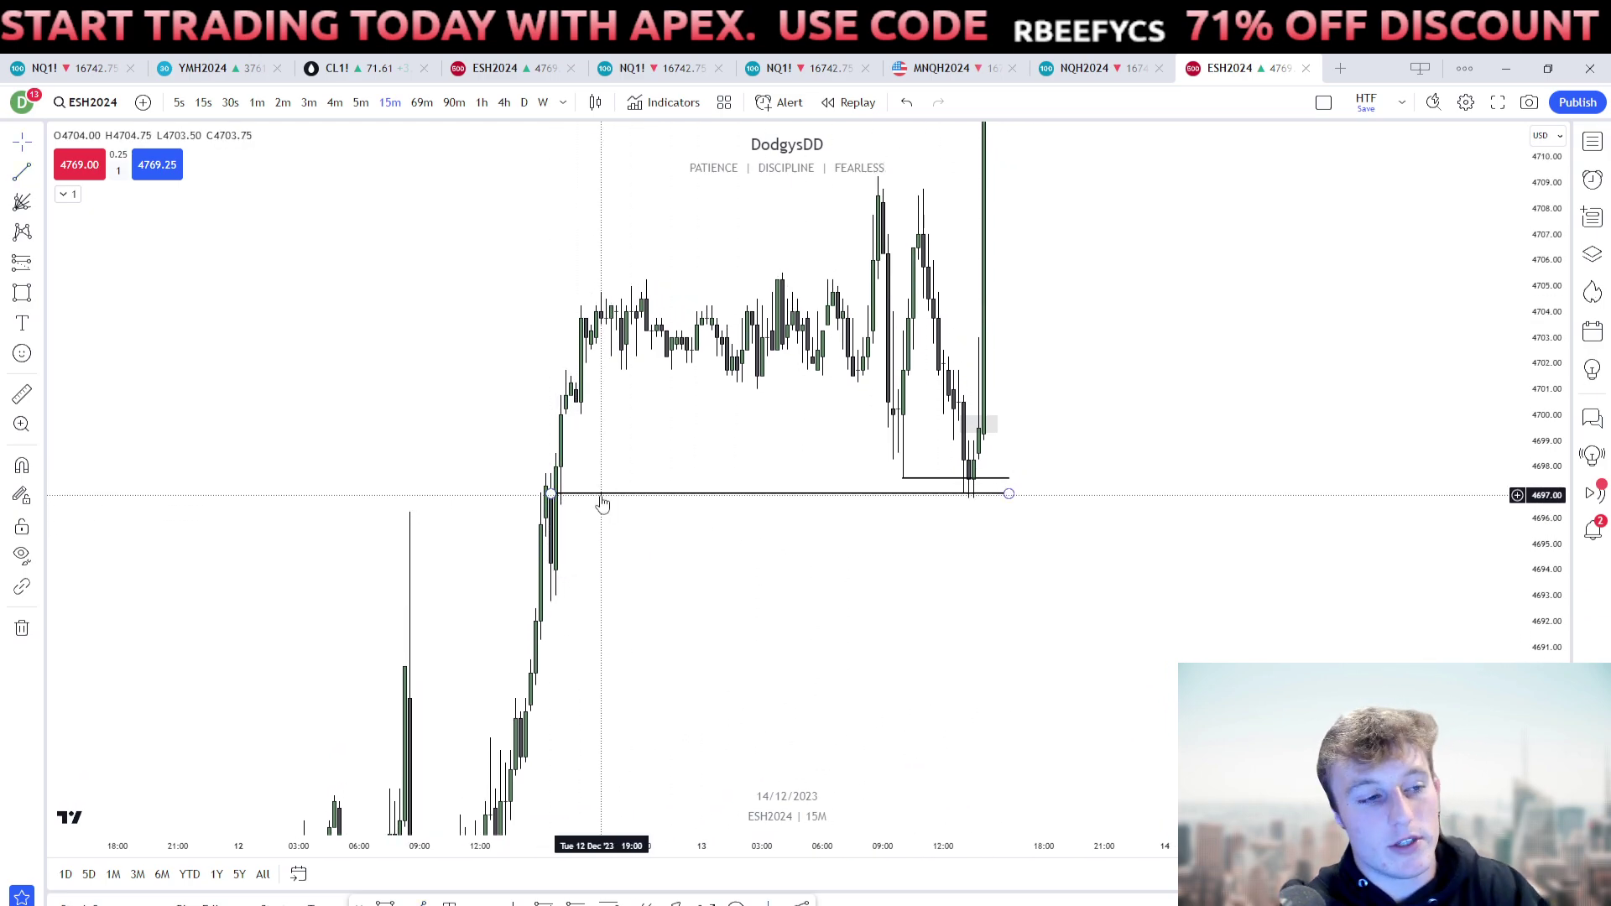
# Return ESH2024 to the 3-minute timeframe and bring the 13 December lows and gap rectangle into close view.
pyautogui.scroll(3, 831, 428)
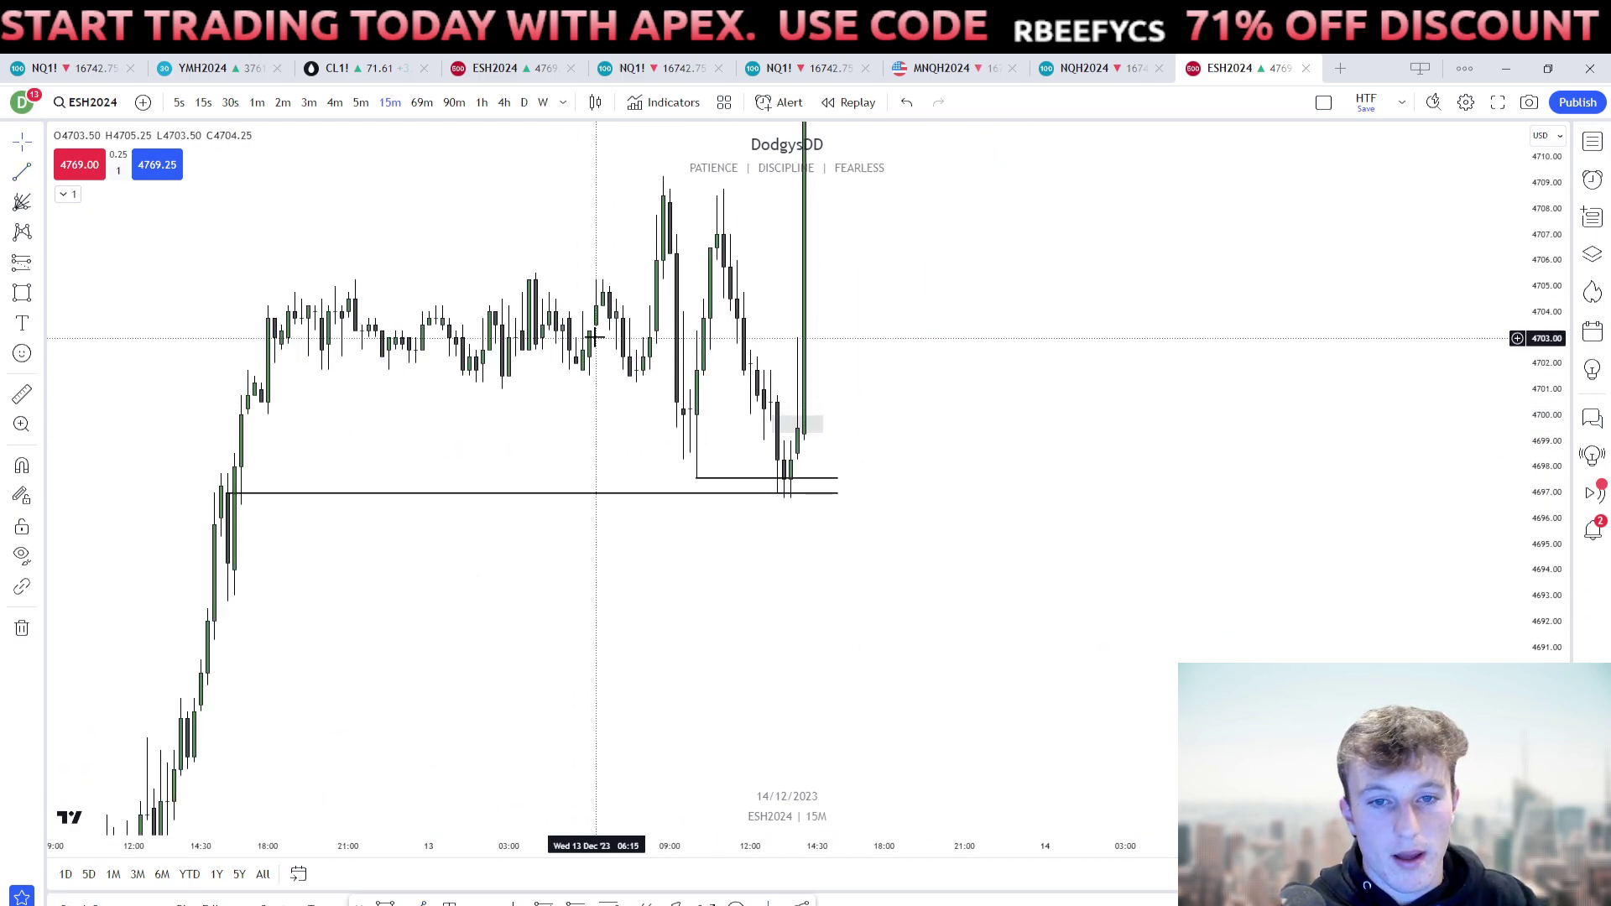
pyautogui.click(309, 102)
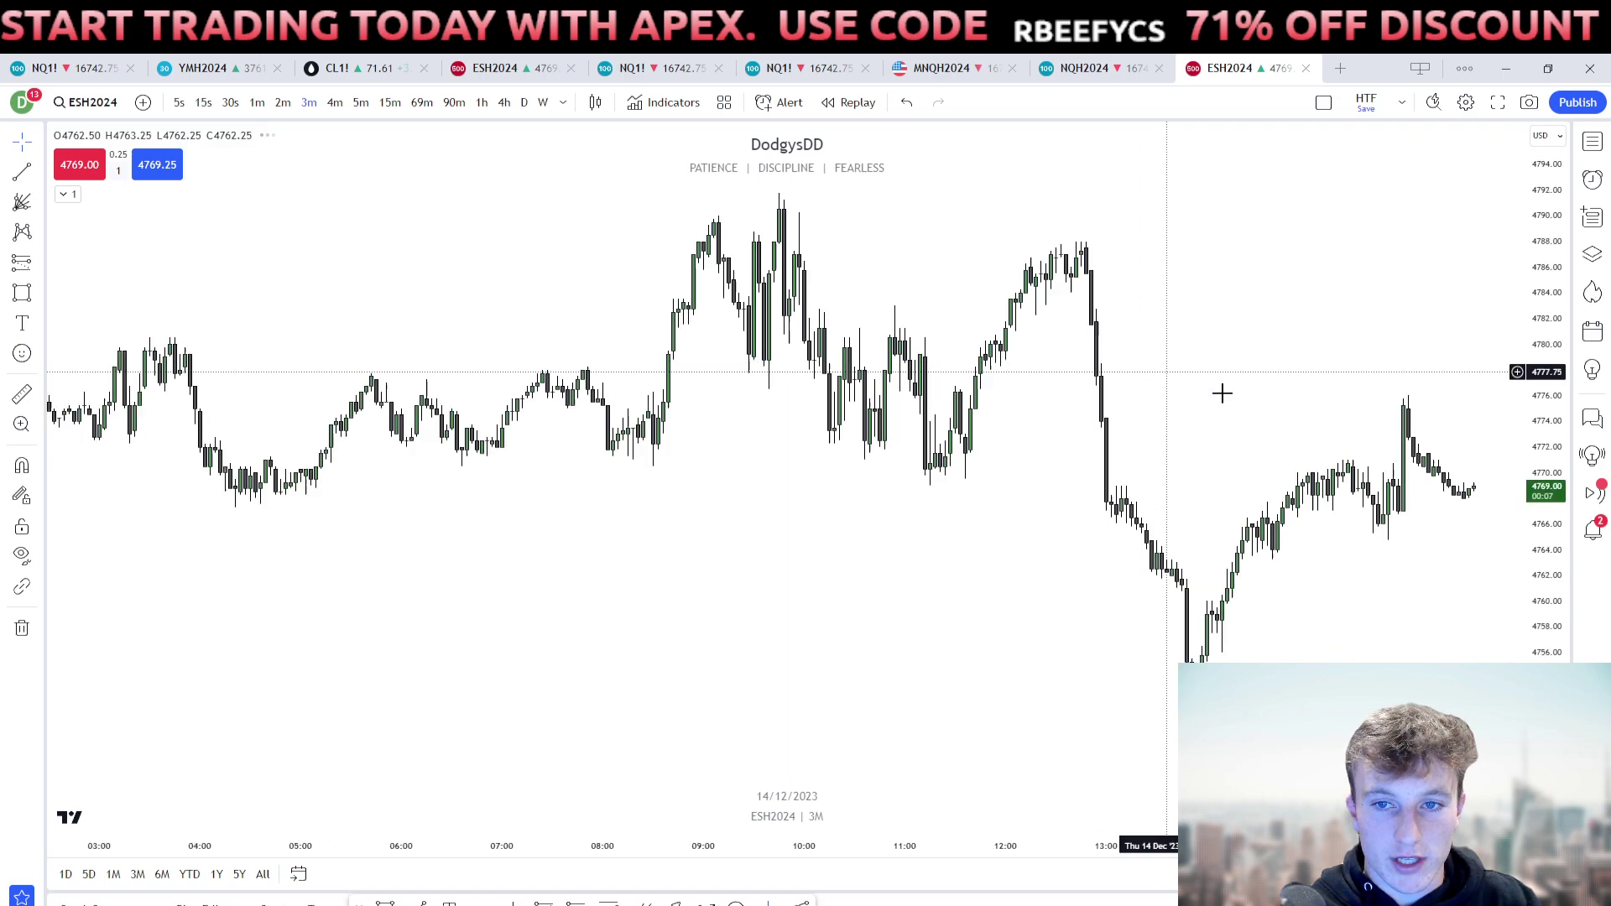
pyautogui.moveTo(1020, 600); pyautogui.dragTo(1452, 575)
pyautogui.moveTo(1543, 525); pyautogui.dragTo(1540, 285)
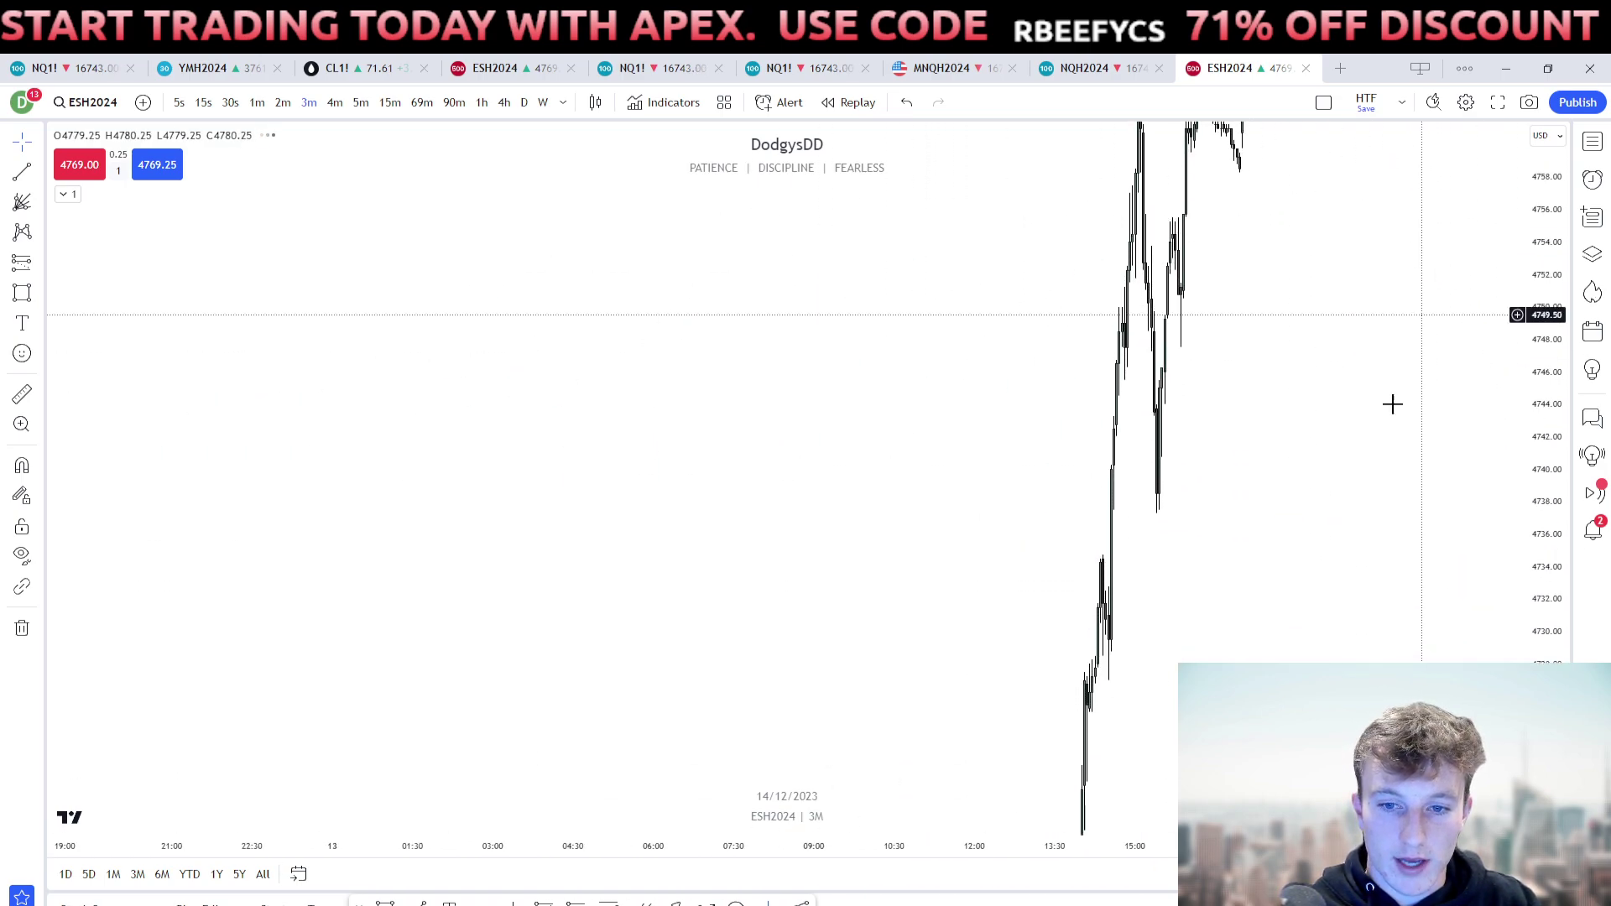
pyautogui.moveTo(1376, 646); pyautogui.dragTo(1331, 344)
pyautogui.moveTo(1543, 529); pyautogui.dragTo(1540, 172)
pyautogui.moveTo(1477, 236); pyautogui.dragTo(1380, 283)
pyautogui.scroll(4, 1381, 283)
pyautogui.moveTo(1543, 504); pyautogui.dragTo(1543, 697)
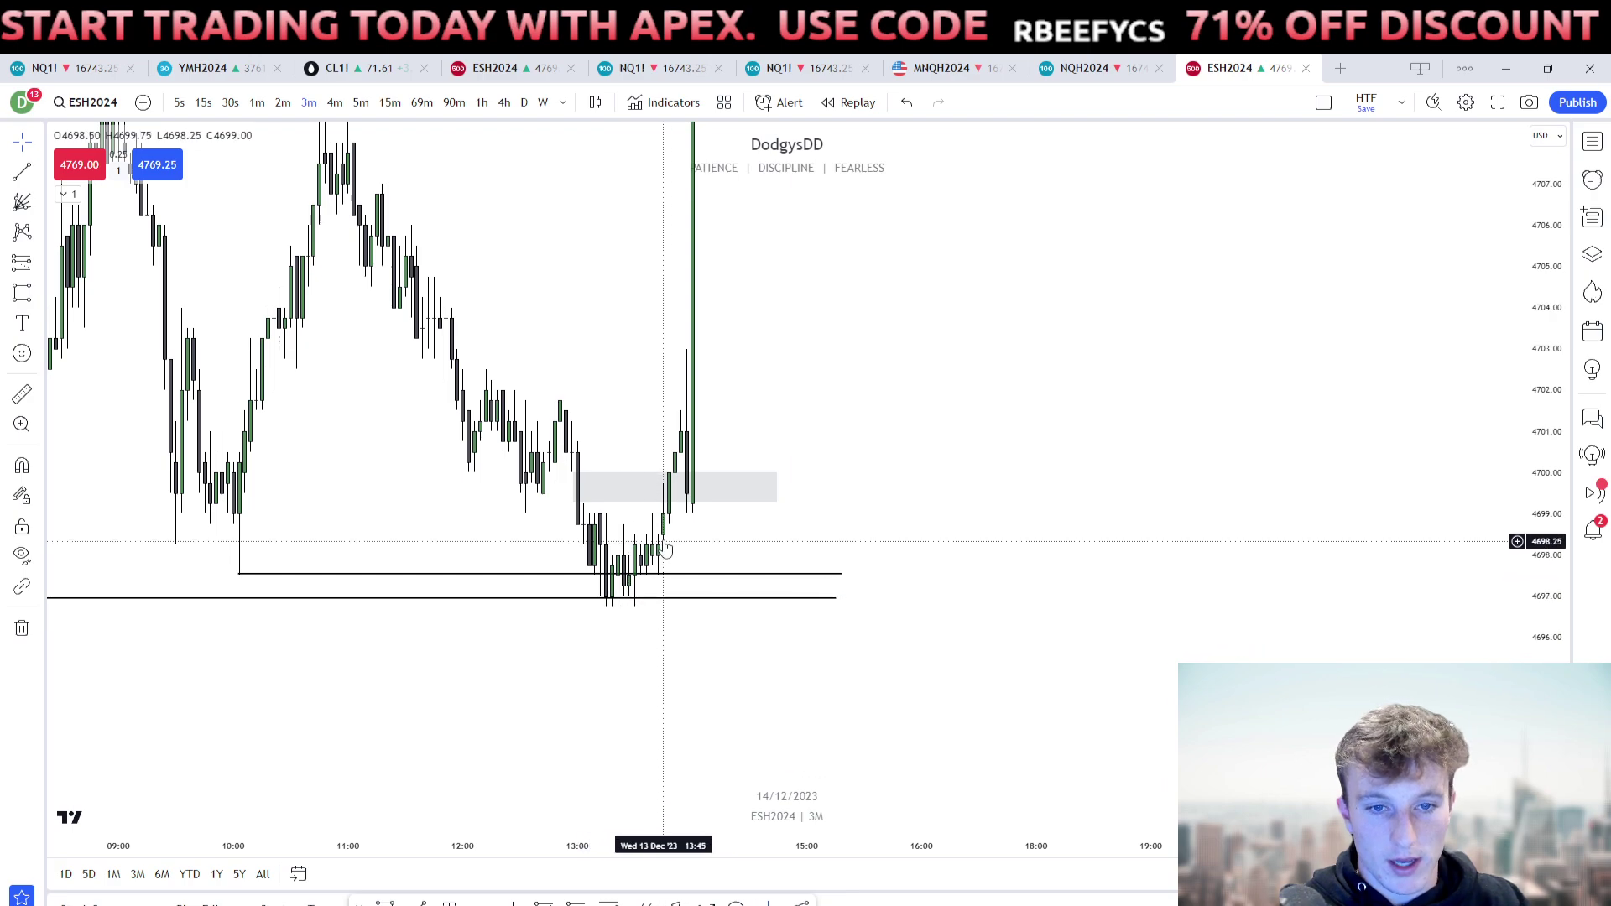
# Place a long position at 13 December 14:00 with the entry at 4700.50 and the stop at 4698.25.
pyautogui.click(672, 475)
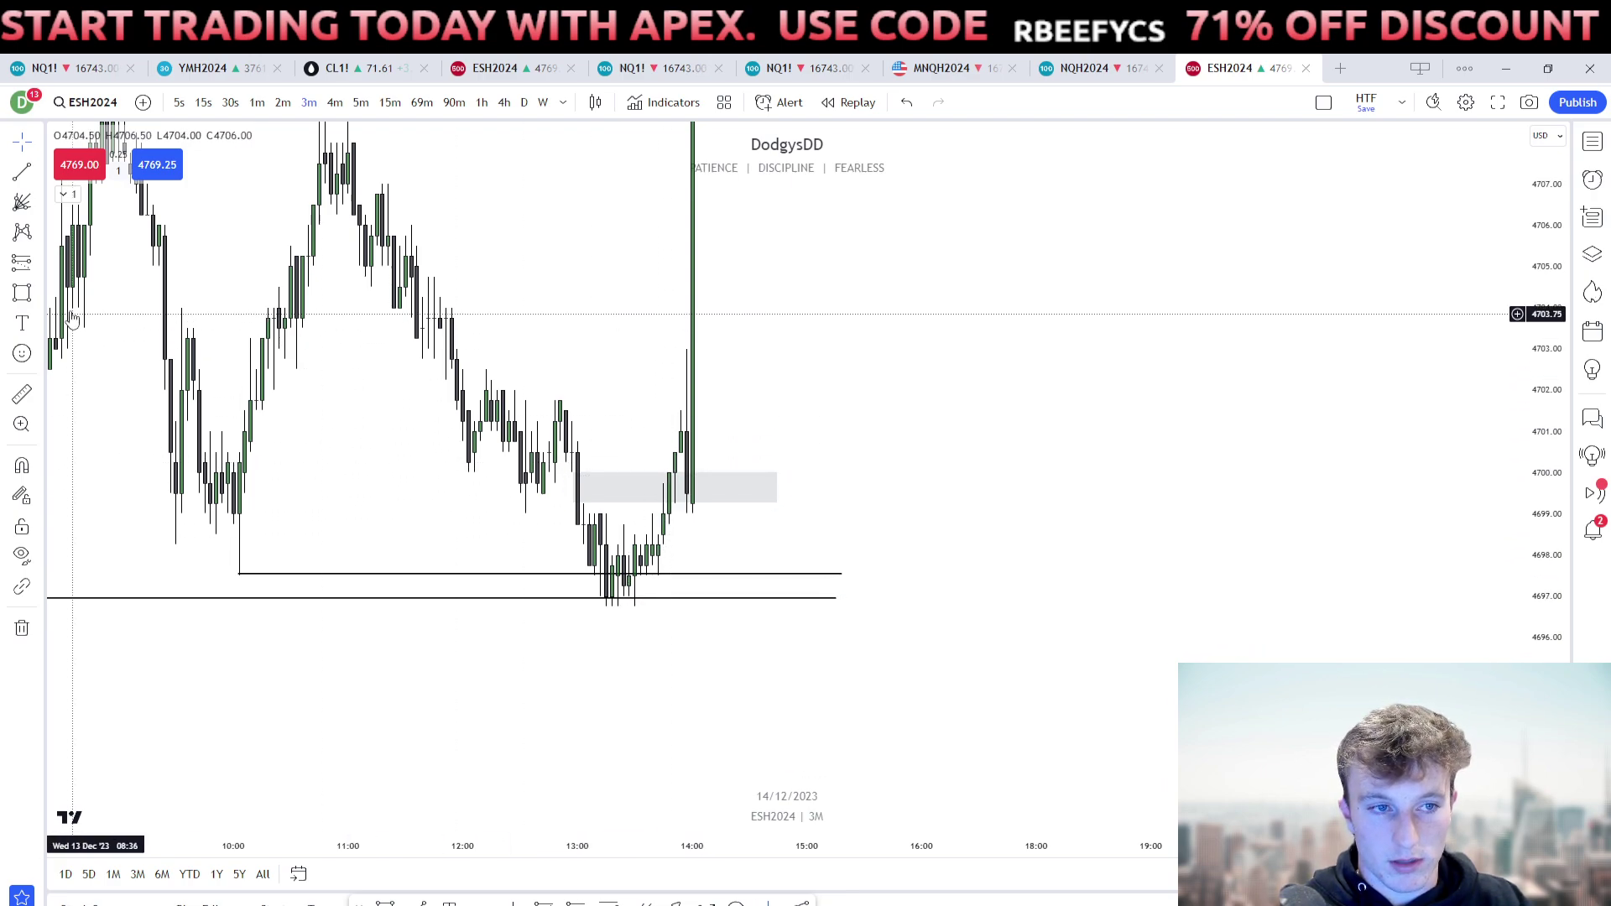
pyautogui.click(36, 264)
pyautogui.click(92, 284)
pyautogui.click(695, 454)
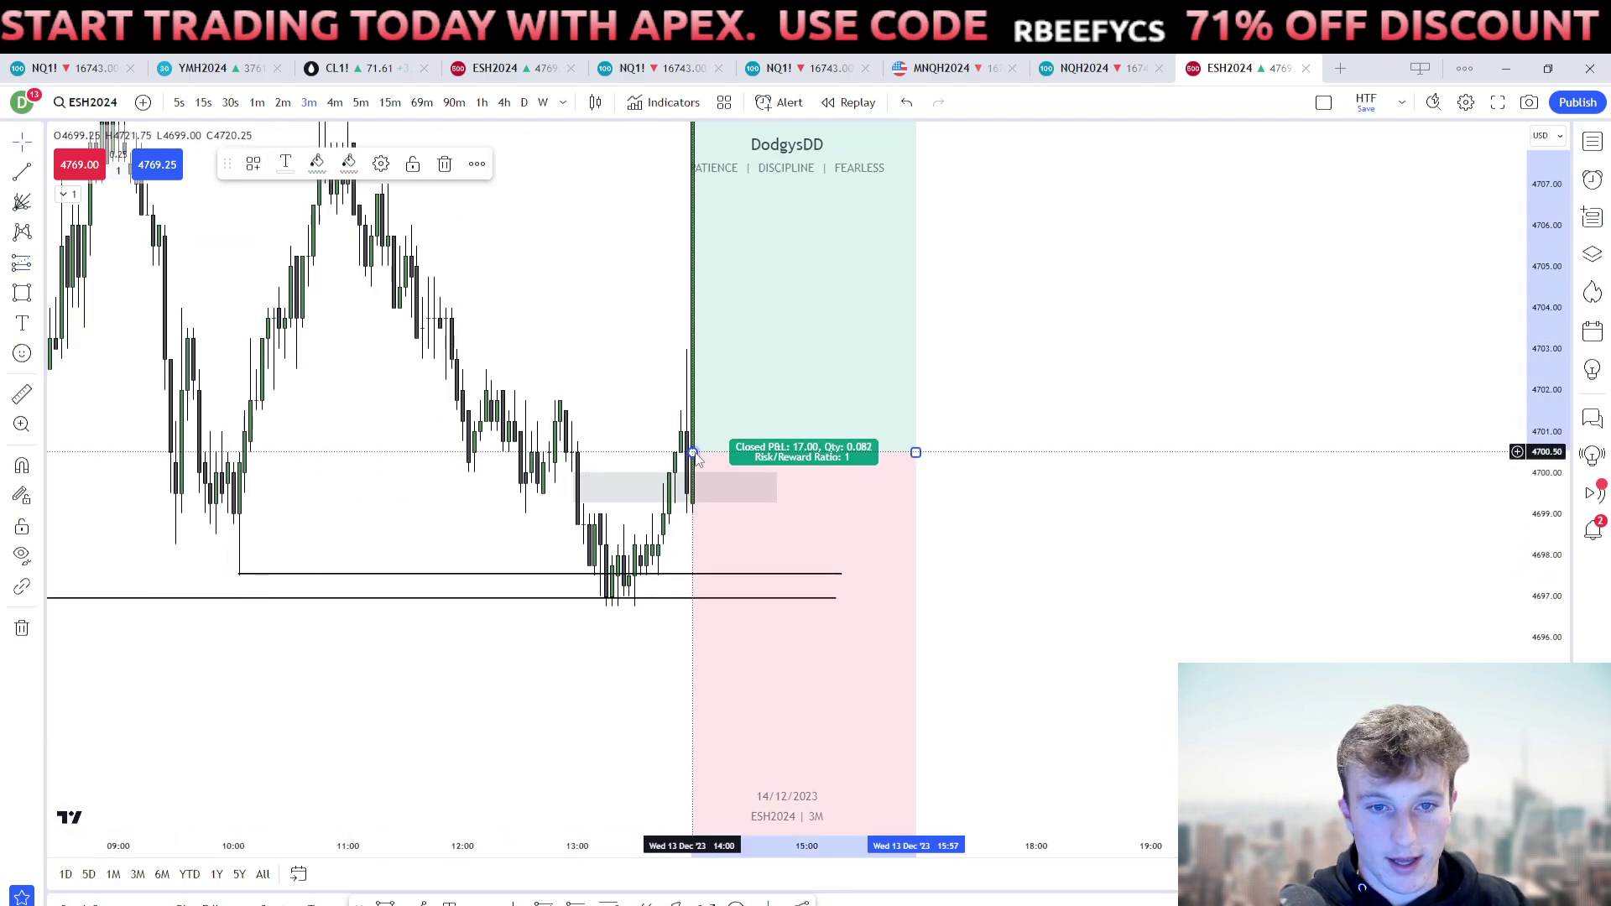
pyautogui.moveTo(784, 741); pyautogui.dragTo(784, 608)
pyautogui.moveTo(734, 770); pyautogui.dragTo(790, 461)
pyautogui.moveTo(1544, 480); pyautogui.dragTo(1544, 756)
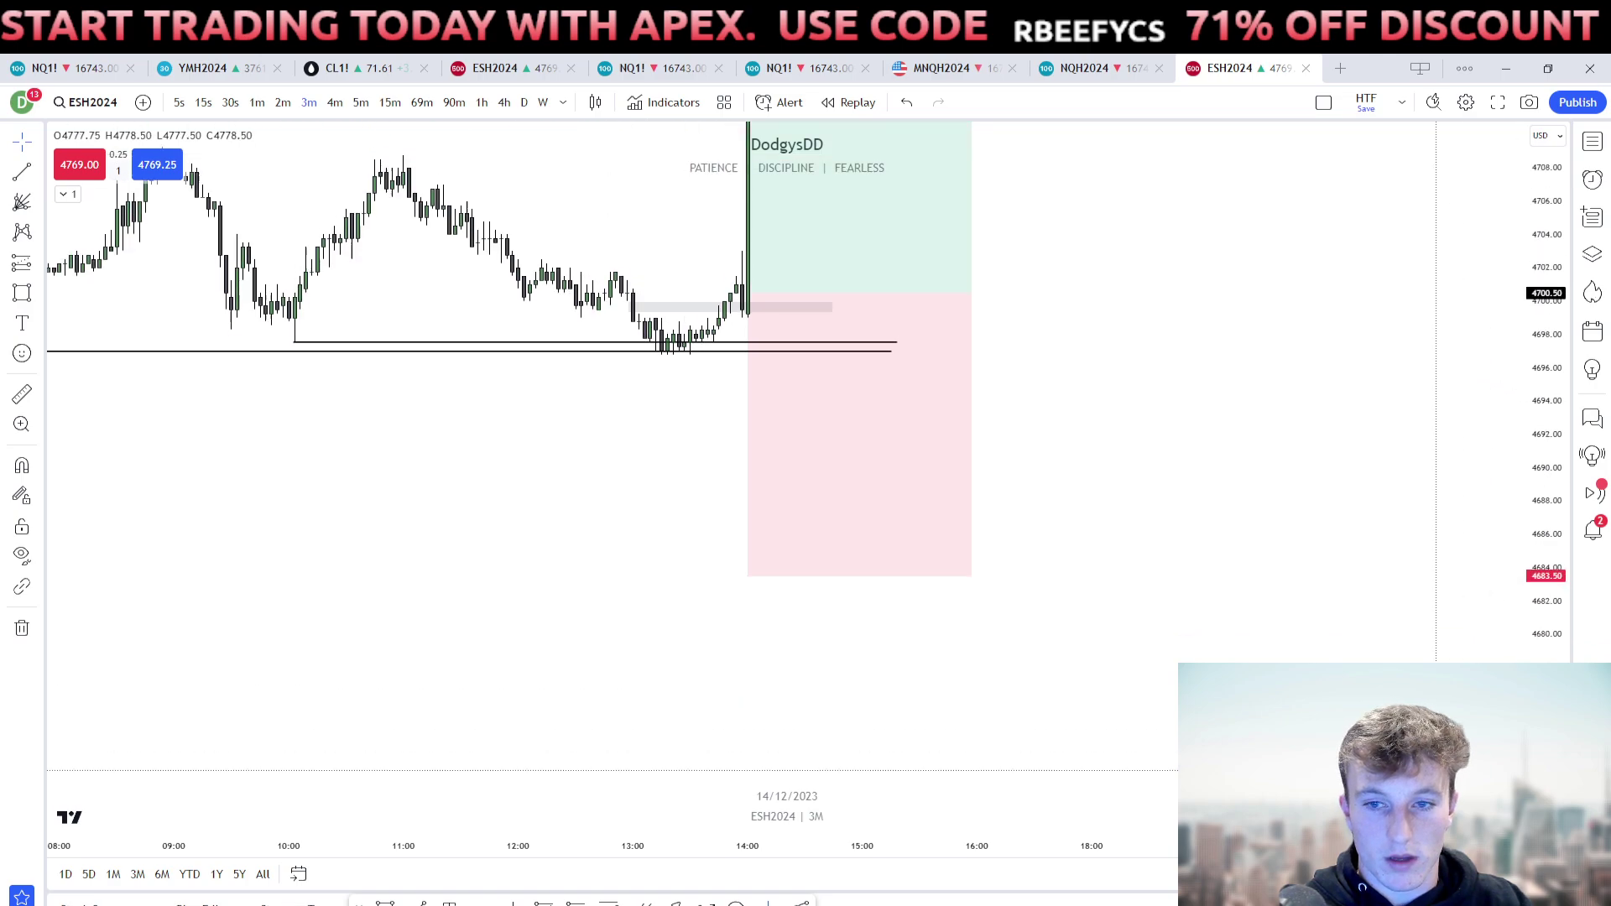
pyautogui.moveTo(748, 576)
pyautogui.mouseDown()
pyautogui.moveTo(798, 321)
pyautogui.moveTo(813, 330)
pyautogui.mouseUp()
# Draw a horizontal line at 4709.50 from the 08:54 high to 13:45 and set the long position's target to 4709.50.
pyautogui.moveTo(942, 452); pyautogui.dragTo(1035, 877)
pyautogui.scroll(-3, 1478, 551)
pyautogui.moveTo(504, 403); pyautogui.dragTo(416, 302)
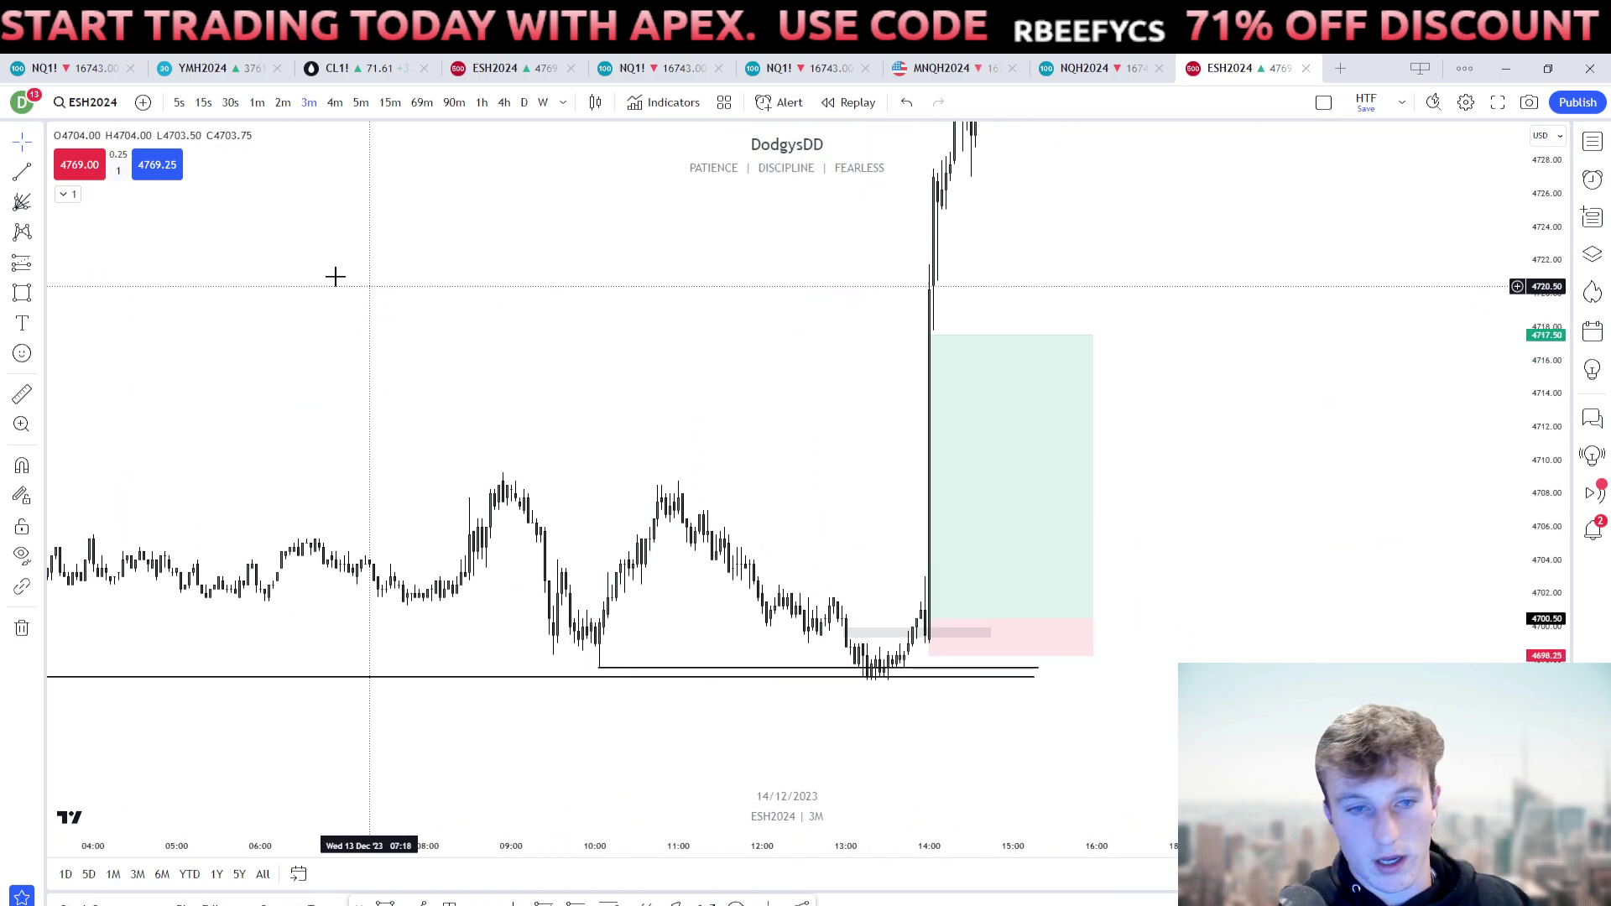
pyautogui.click(21, 171)
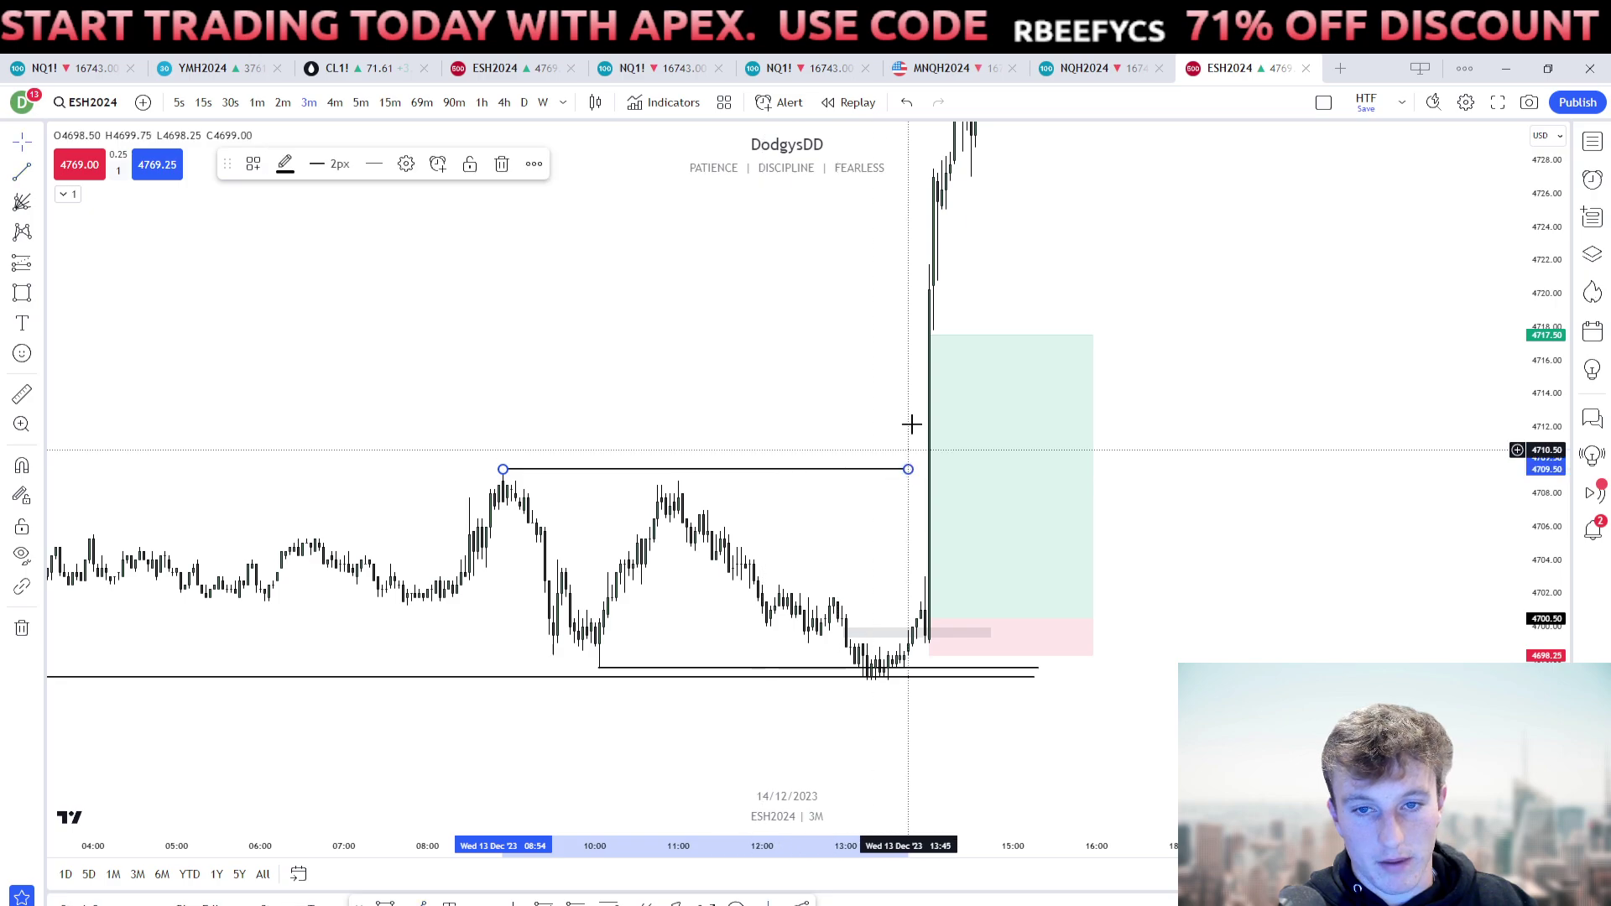
pyautogui.moveTo(929, 334); pyautogui.dragTo(929, 469)
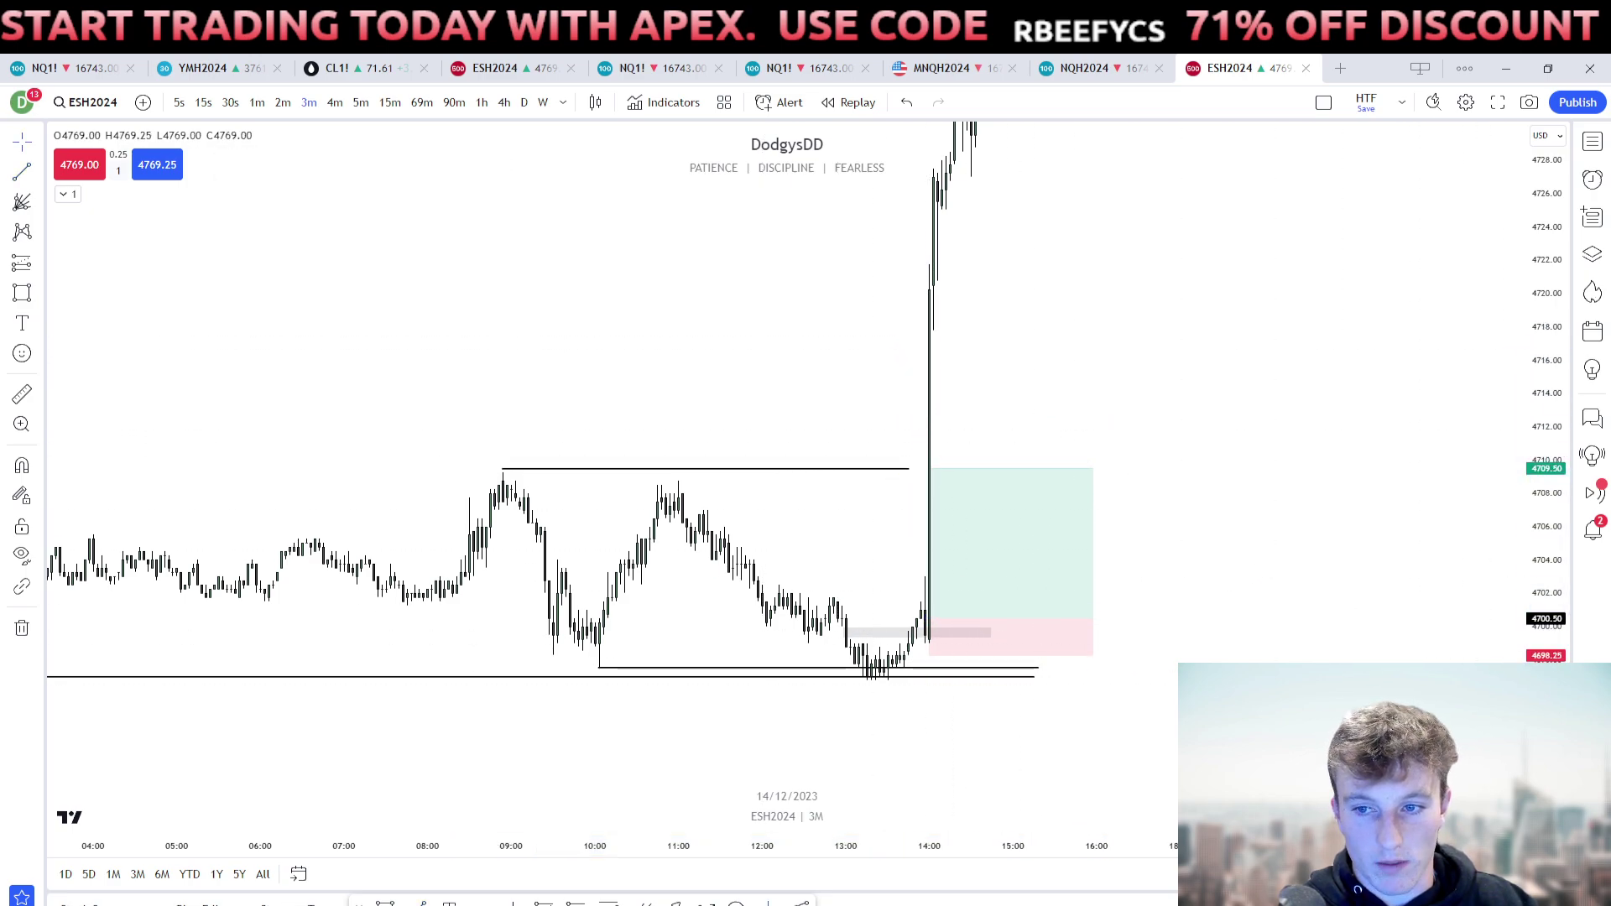
# Review the long position's target, stop and risk/reward ratio, along with the preceding price action back to 12 December.
pyautogui.moveTo(1546, 755); pyautogui.dragTo(1546, 479)
pyautogui.moveTo(1277, 471); pyautogui.dragTo(1241, 281)
pyautogui.scroll(1, 1123, 366)
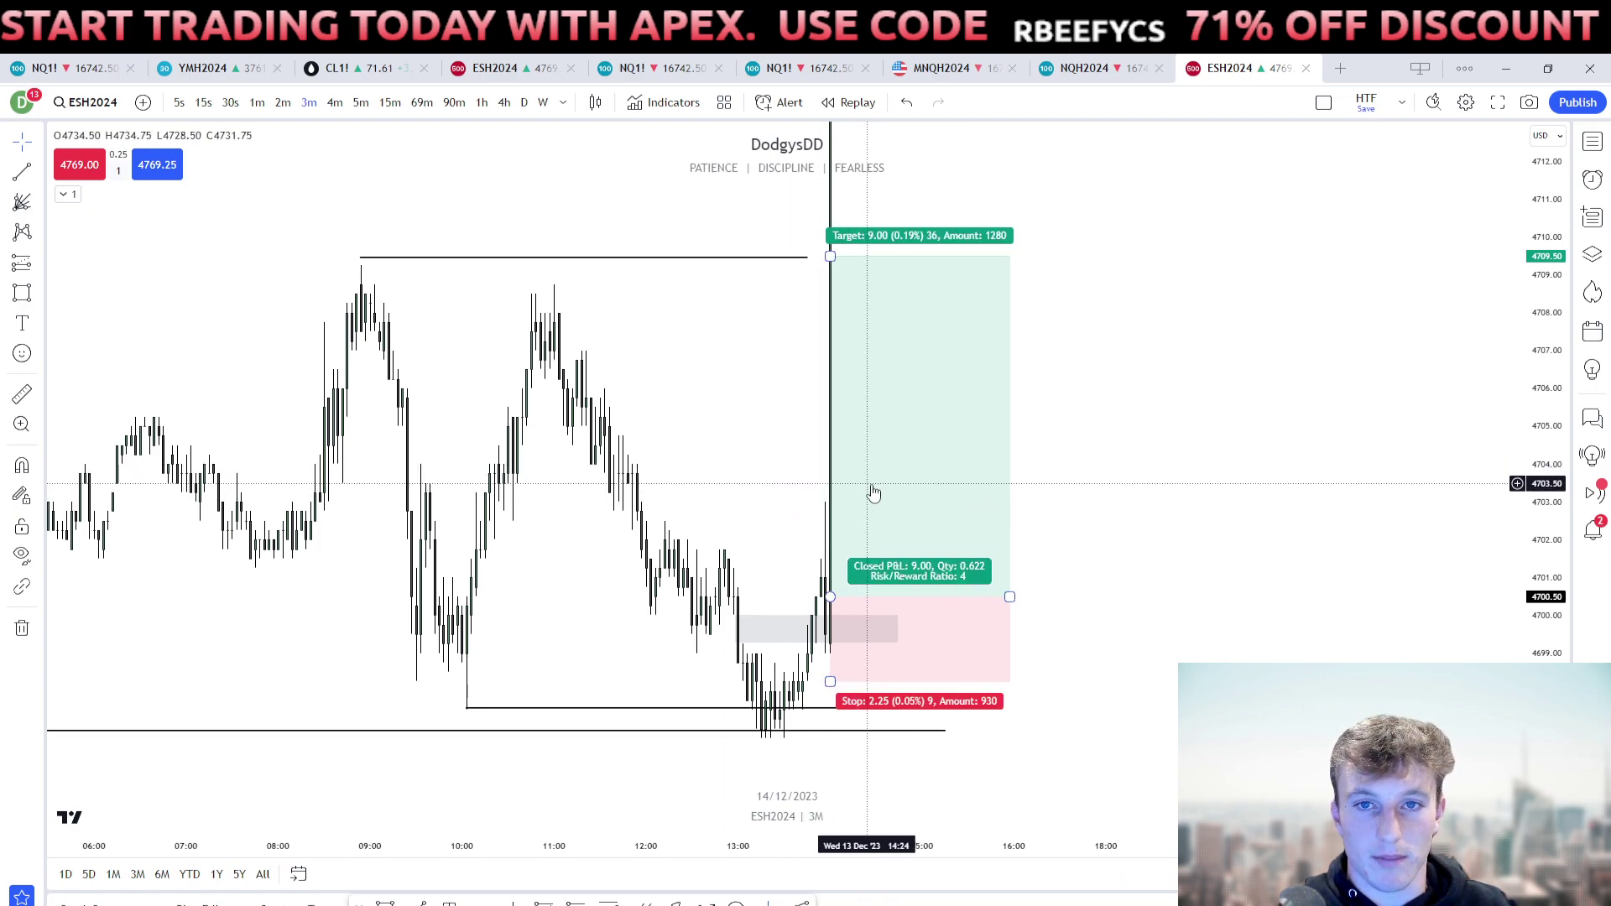
pyautogui.moveTo(1530, 426); pyautogui.dragTo(1528, 537)
pyautogui.scroll(-6, 1102, 482)
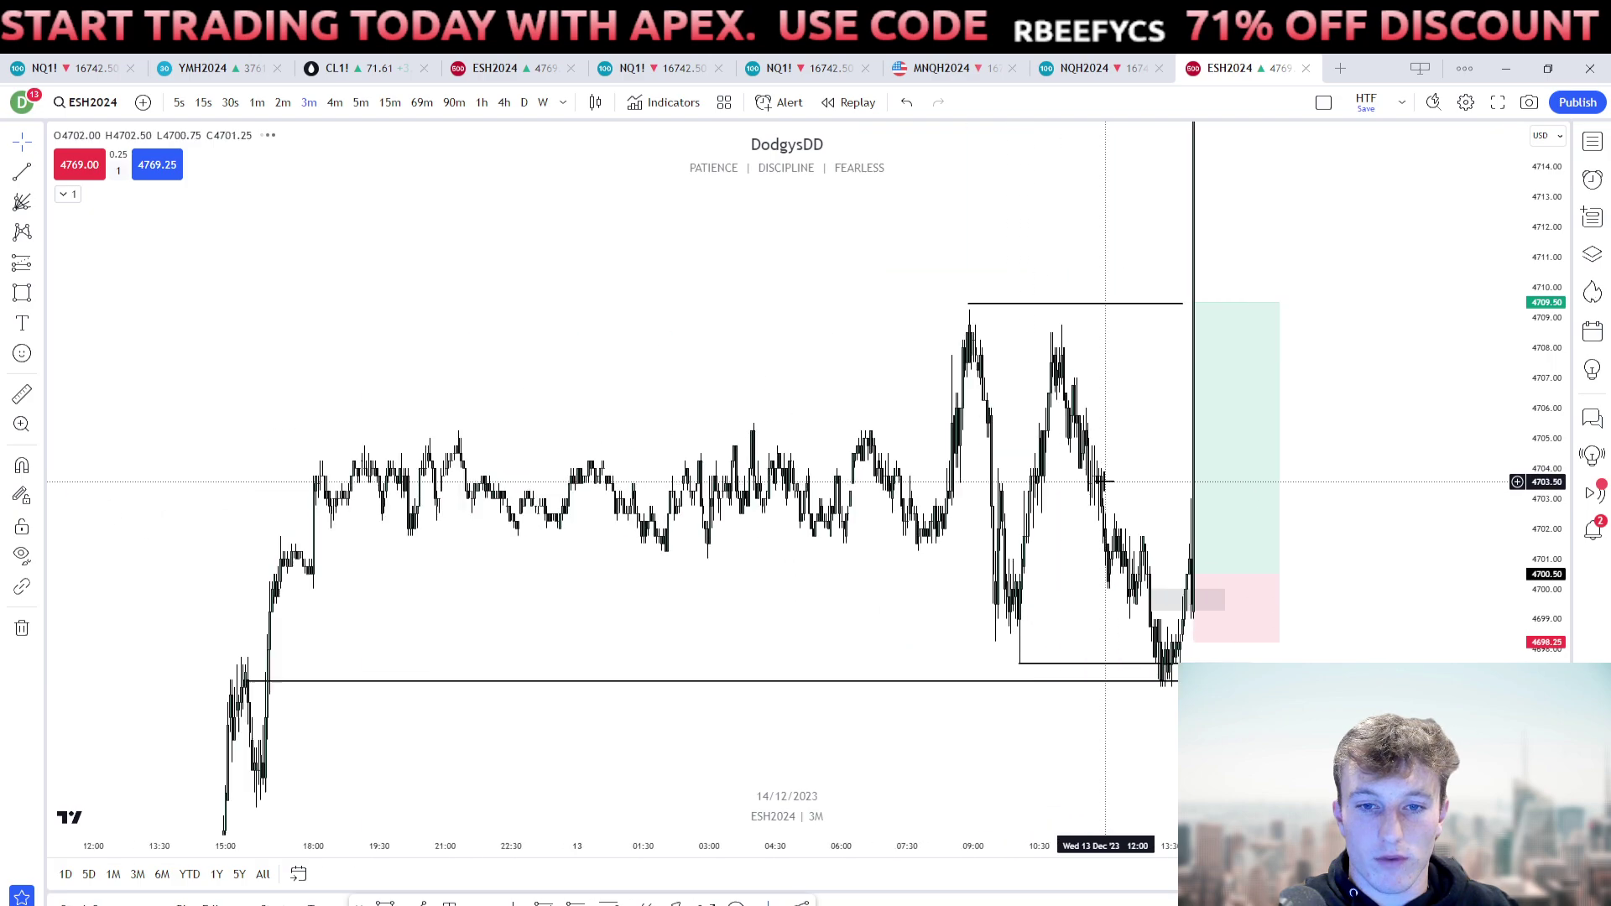
pyautogui.moveTo(1202, 581); pyautogui.dragTo(1141, 161)
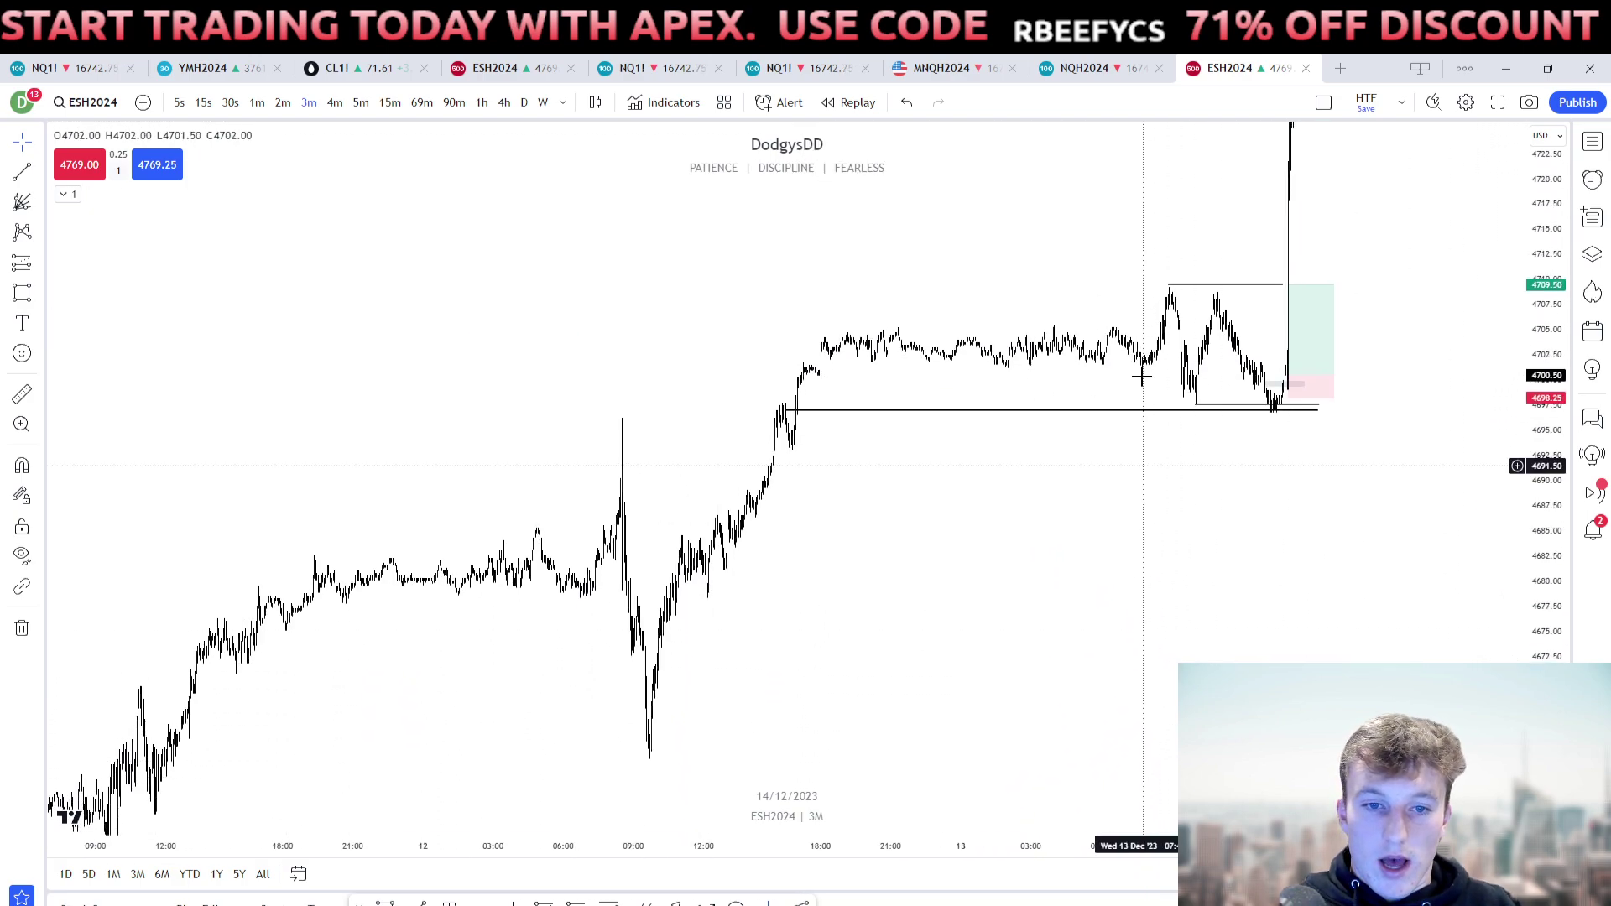
# Switch to the NQH2024 1-minute chart and bring the 13 December 15:15 gap rectangle into close view.
pyautogui.click(1079, 67)
pyautogui.scroll(-10, 957, 436)
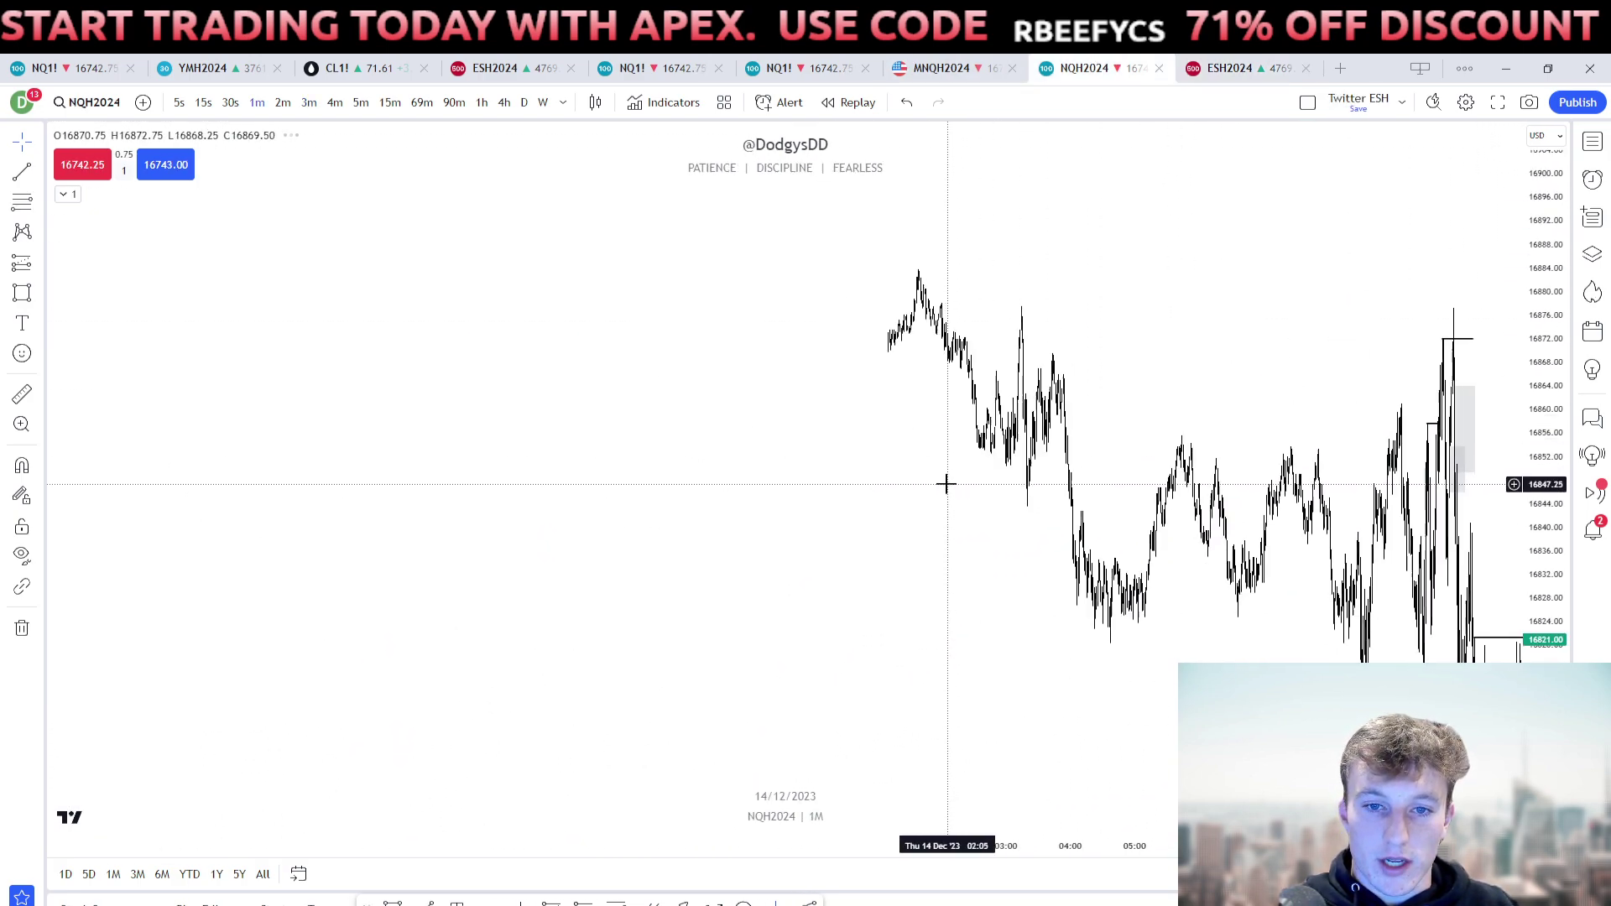
pyautogui.moveTo(868, 460); pyautogui.dragTo(1119, 255)
pyautogui.moveTo(932, 654); pyautogui.dragTo(1006, 238)
pyautogui.scroll(8, 986, 314)
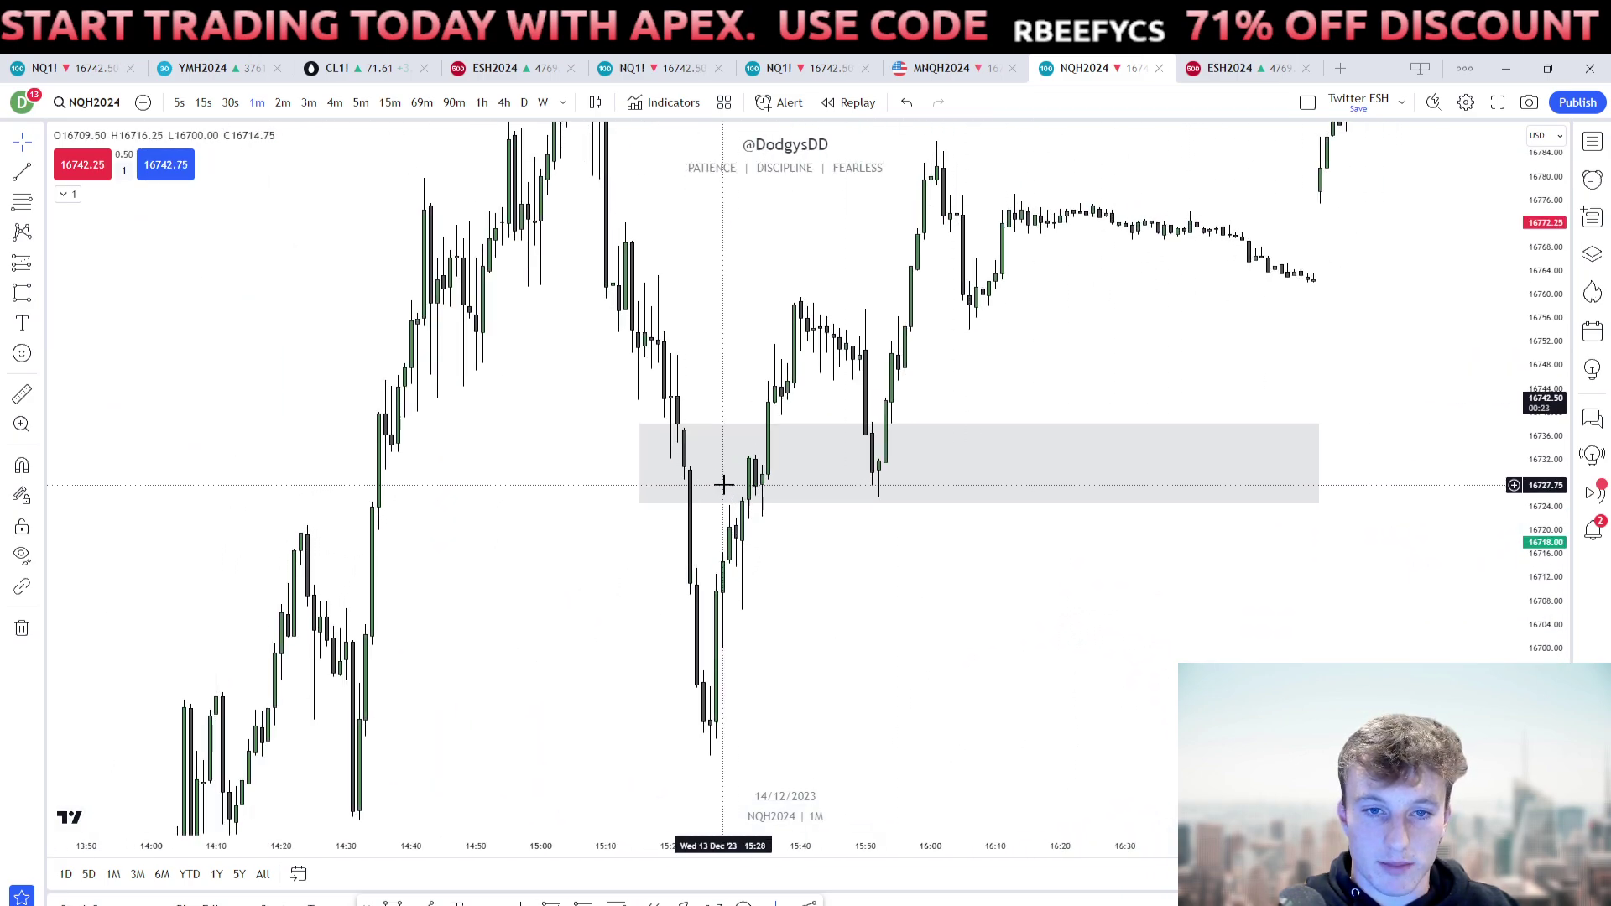
# Start a bar replay just after the 13 December 18:00 reopening and show the 5-minute timeframe around the gap rectangle.
pyautogui.click(849, 102)
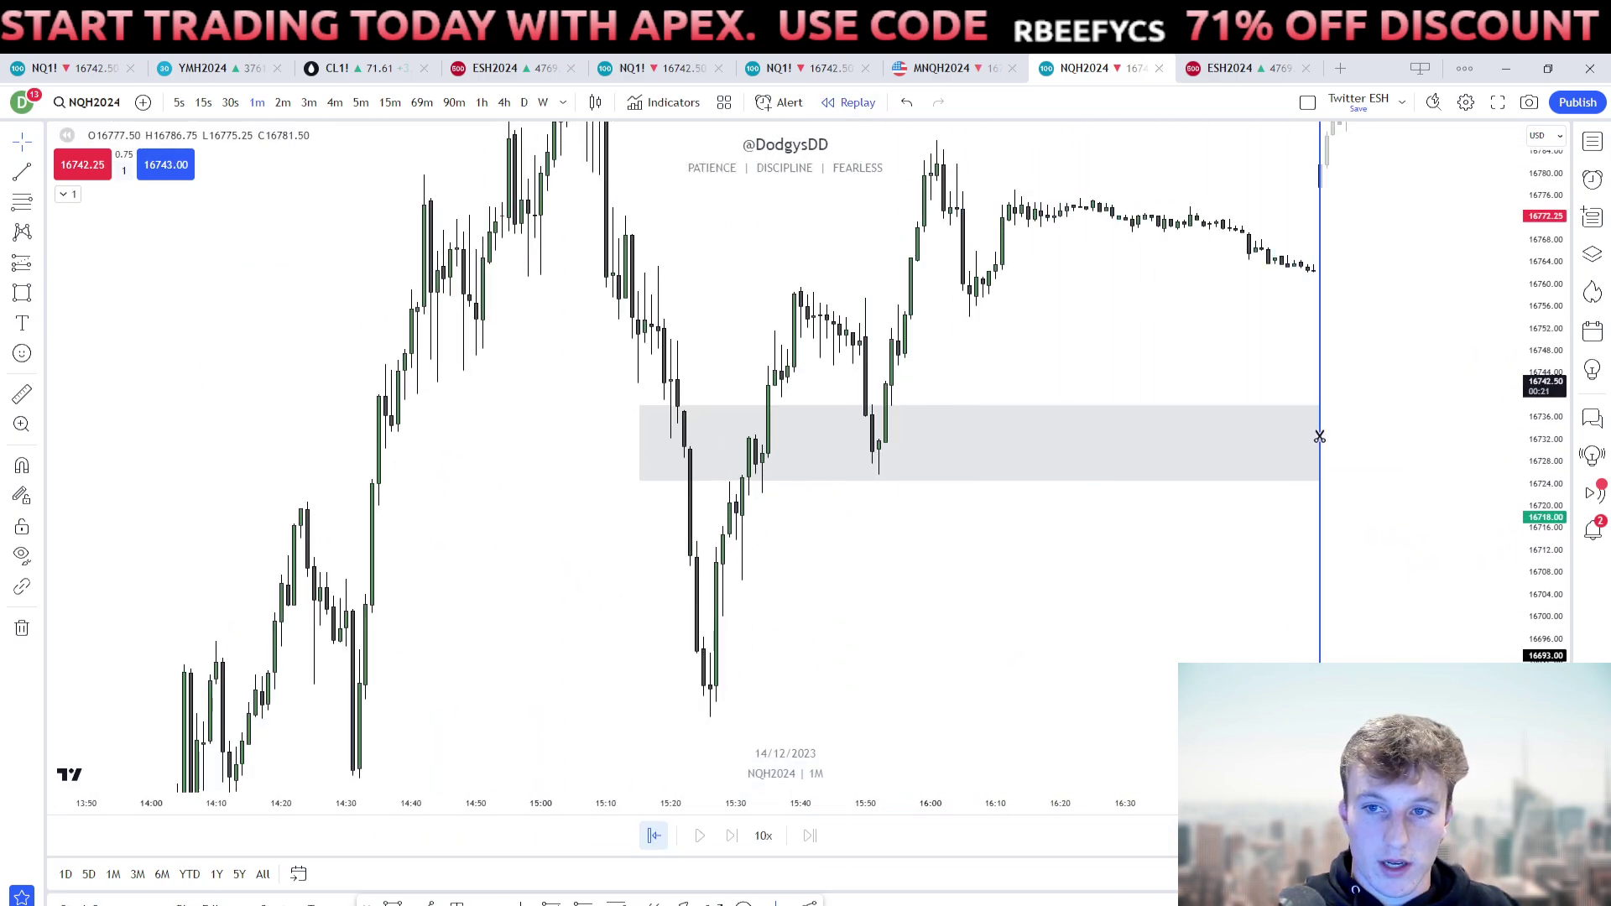
pyautogui.click(1411, 428)
pyautogui.click(360, 102)
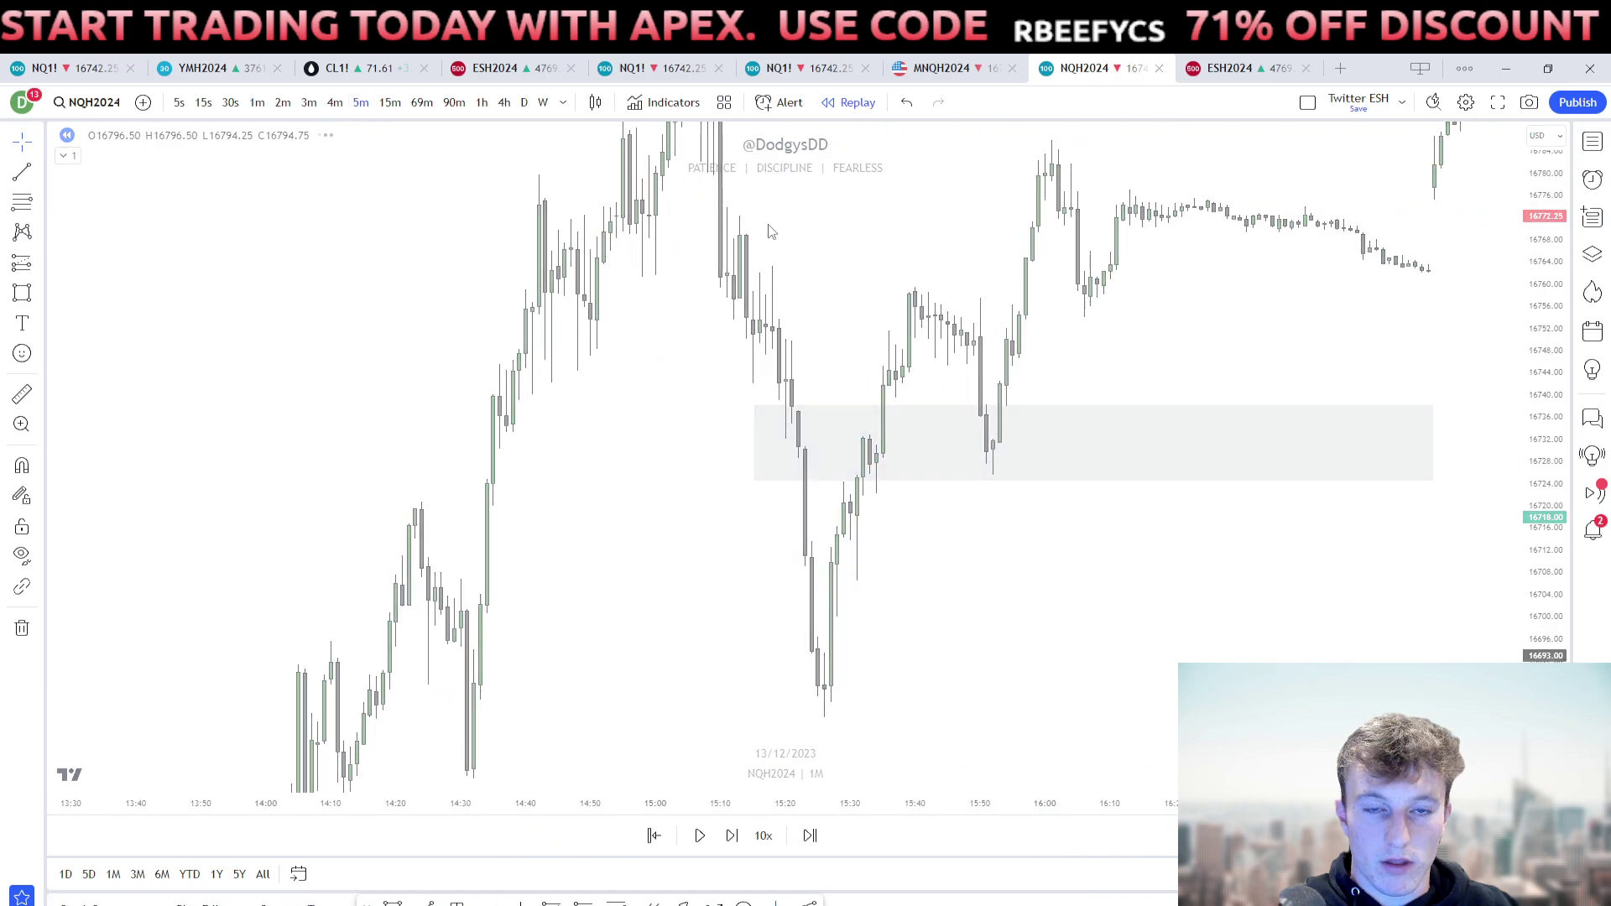
pyautogui.scroll(6, 1382, 475)
pyautogui.moveTo(1547, 462); pyautogui.dragTo(1547, 277)
pyautogui.scroll(3, 1317, 424)
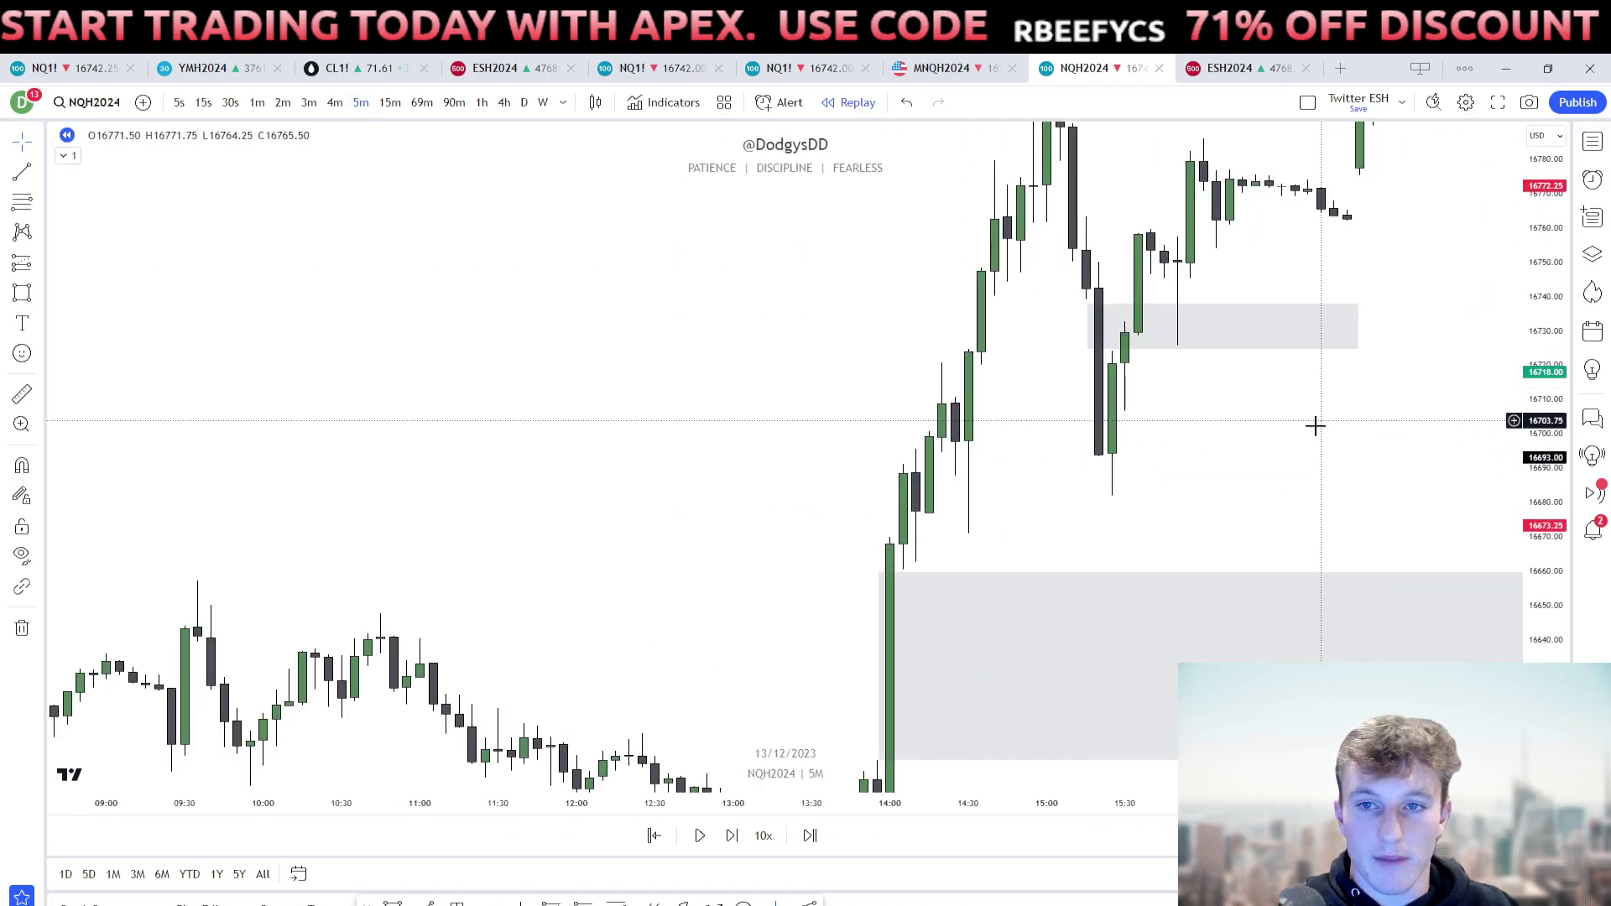
pyautogui.moveTo(1317, 424); pyautogui.dragTo(926, 569)
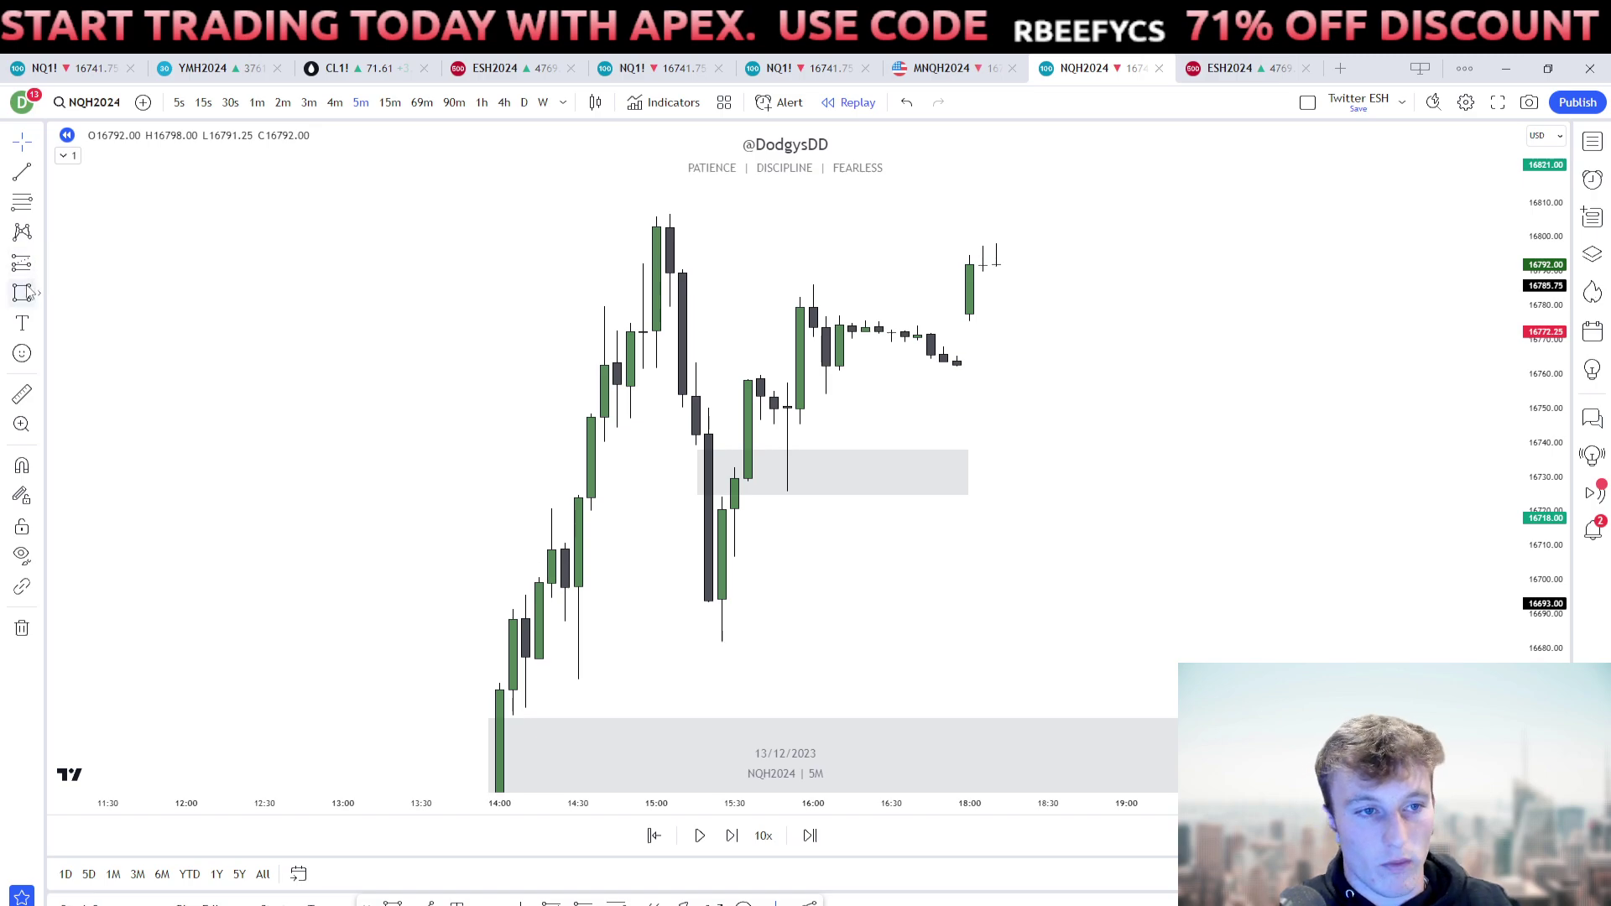
# Draw gap rectangles from 16779.75 to 16763.25 between 15:05 and 16:50, and from 16746.25 to 16732.75 between 15:30 and 16:40.
pyautogui.click(23, 292)
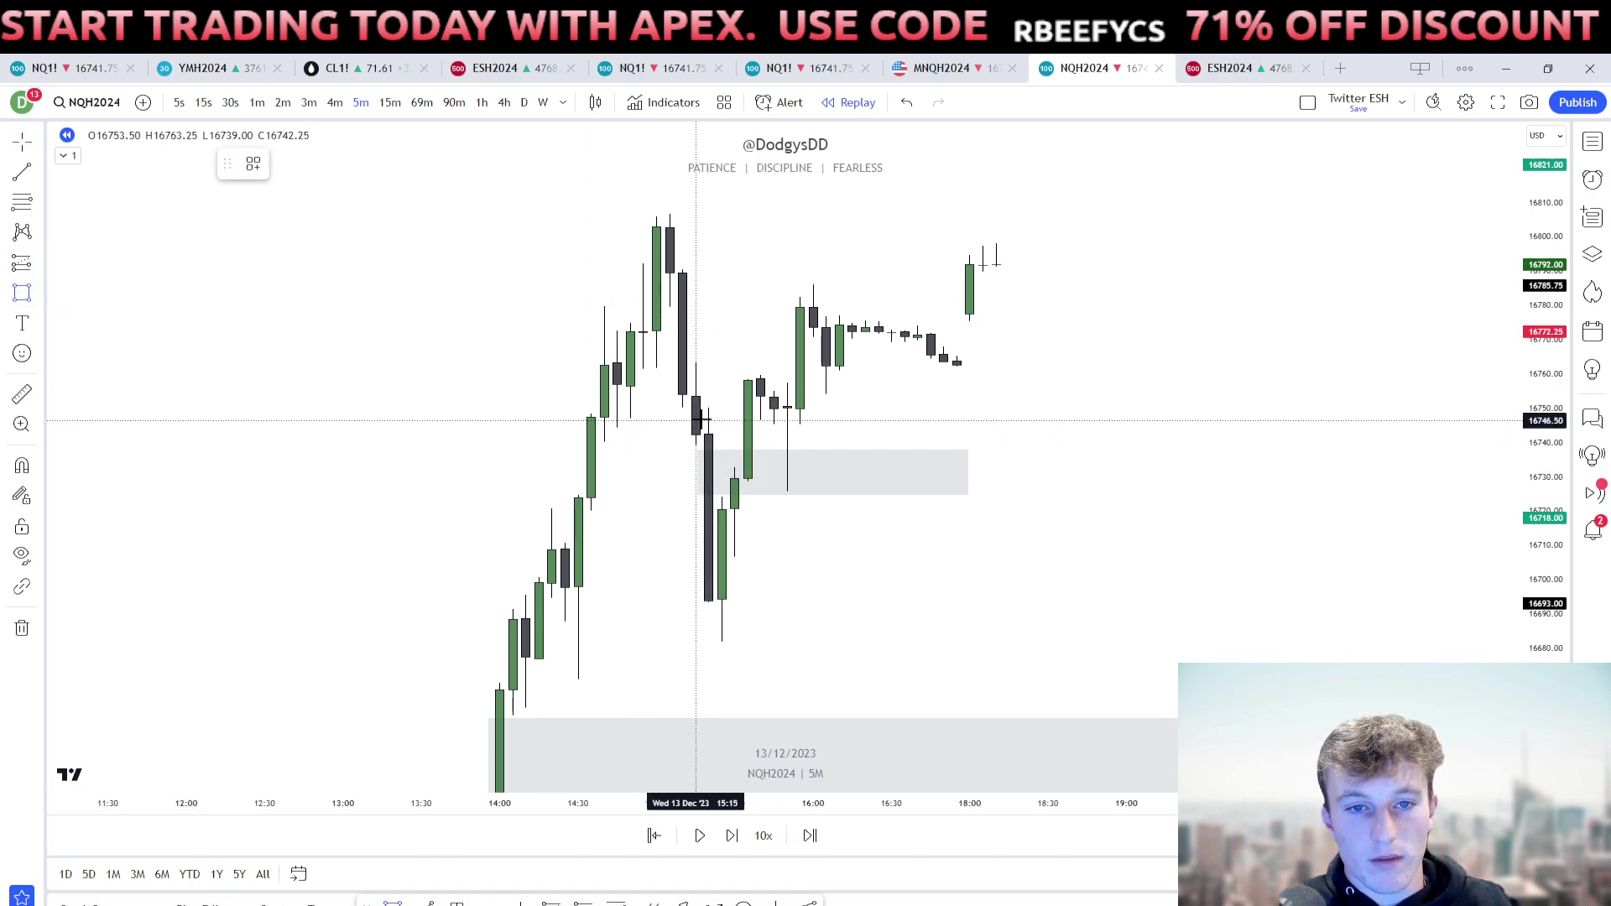
pyautogui.moveTo(670, 306); pyautogui.dragTo(942, 363)
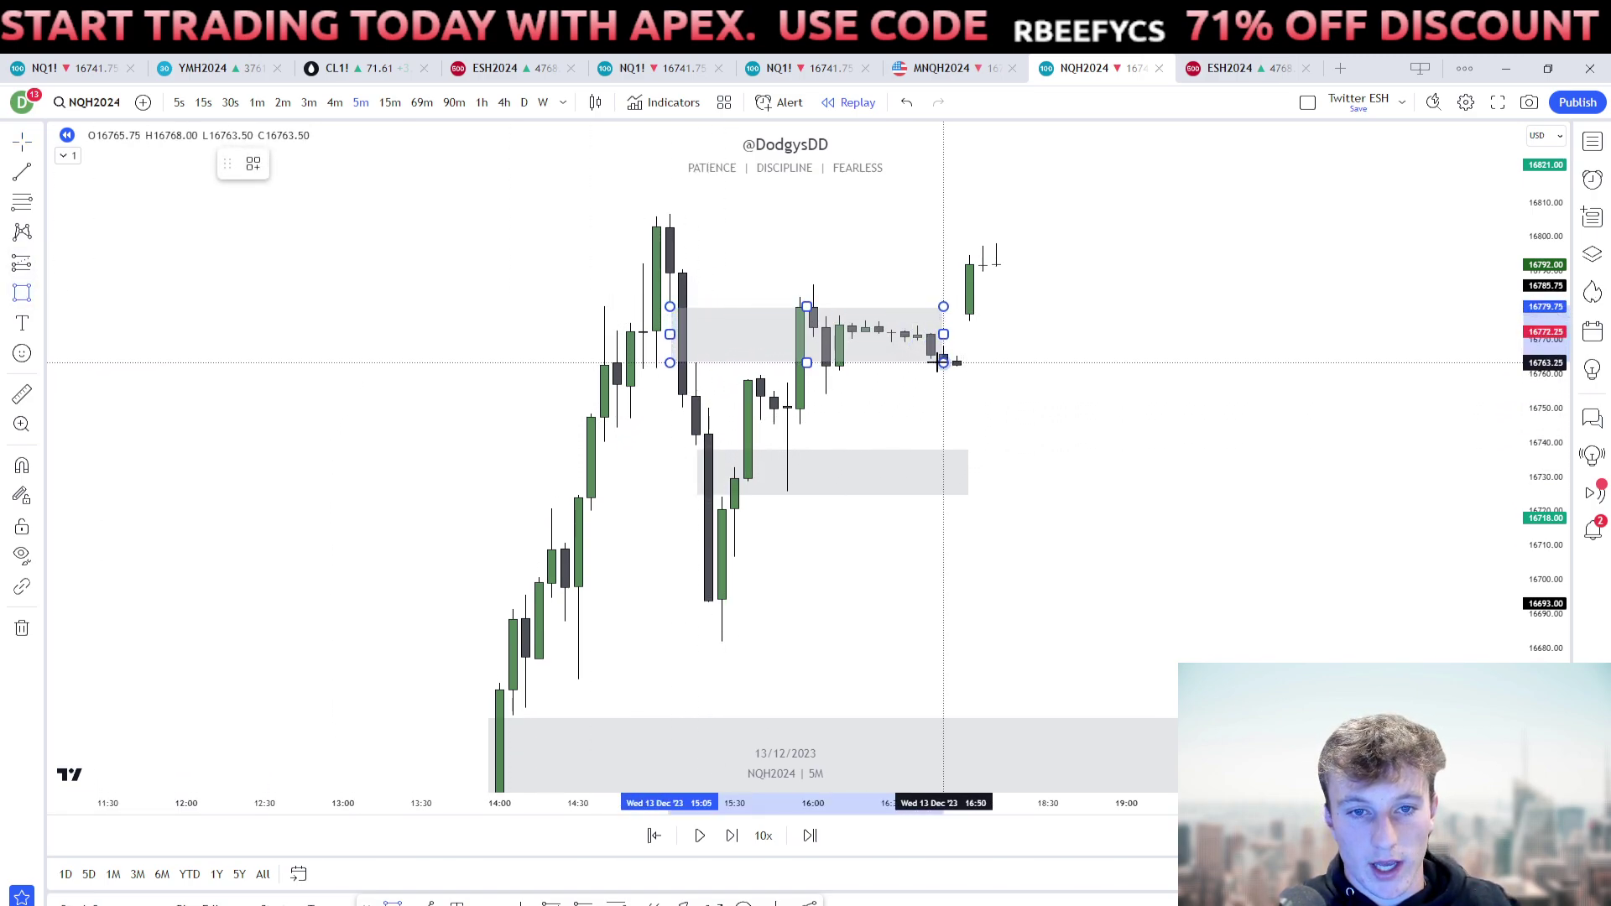
pyautogui.moveTo(1020, 402); pyautogui.dragTo(1032, 444)
pyautogui.moveTo(1511, 569); pyautogui.dragTo(1503, 395)
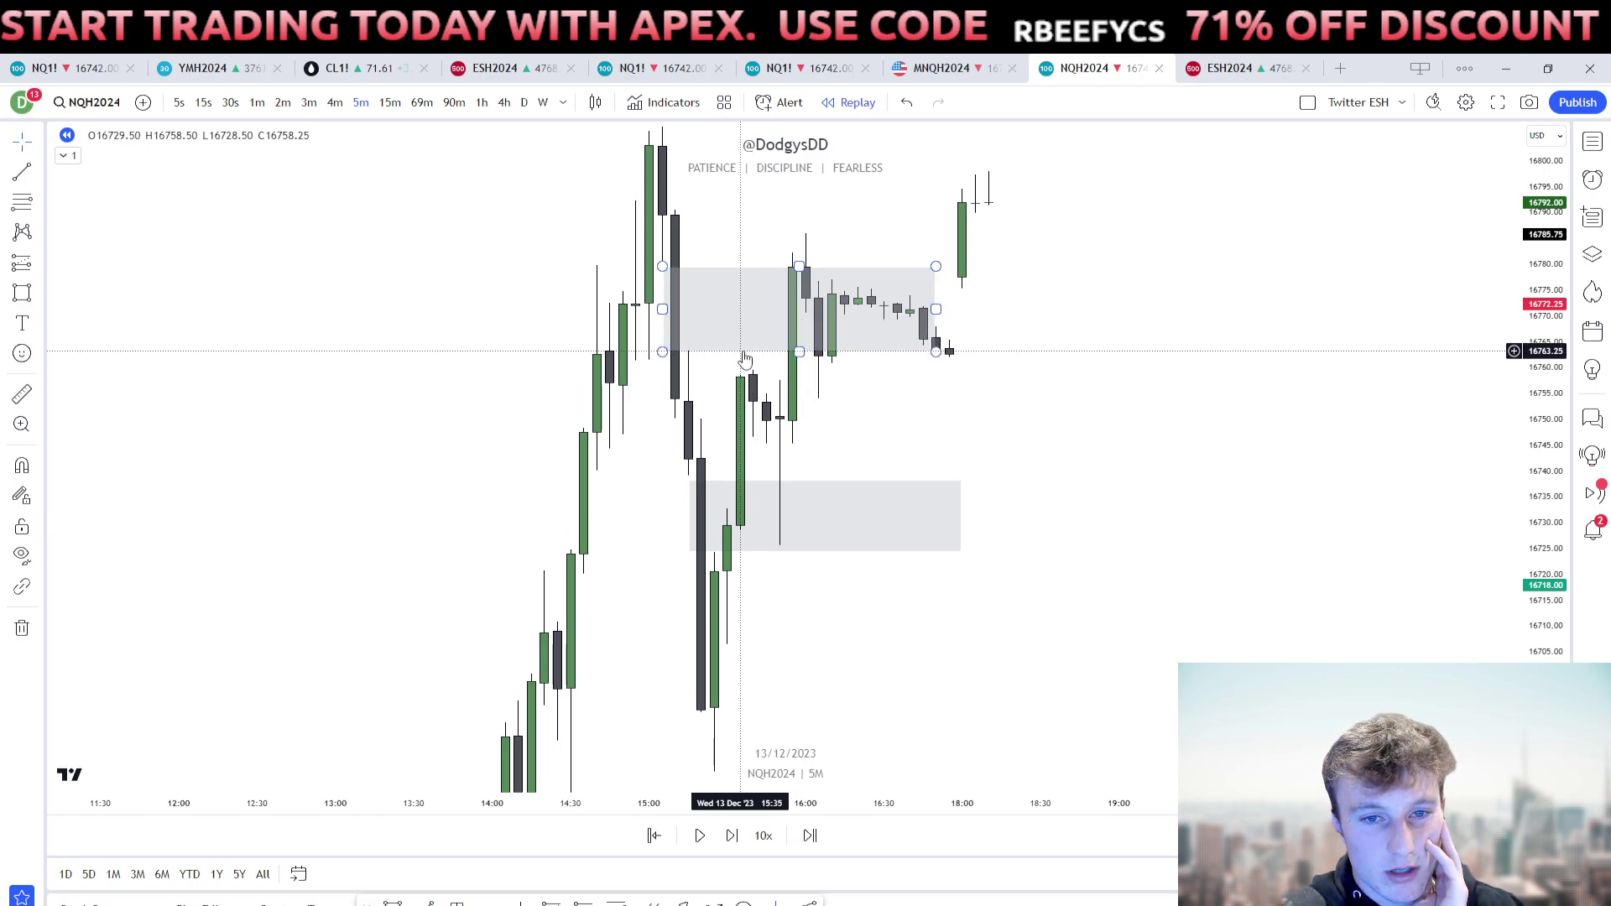
pyautogui.click(23, 294)
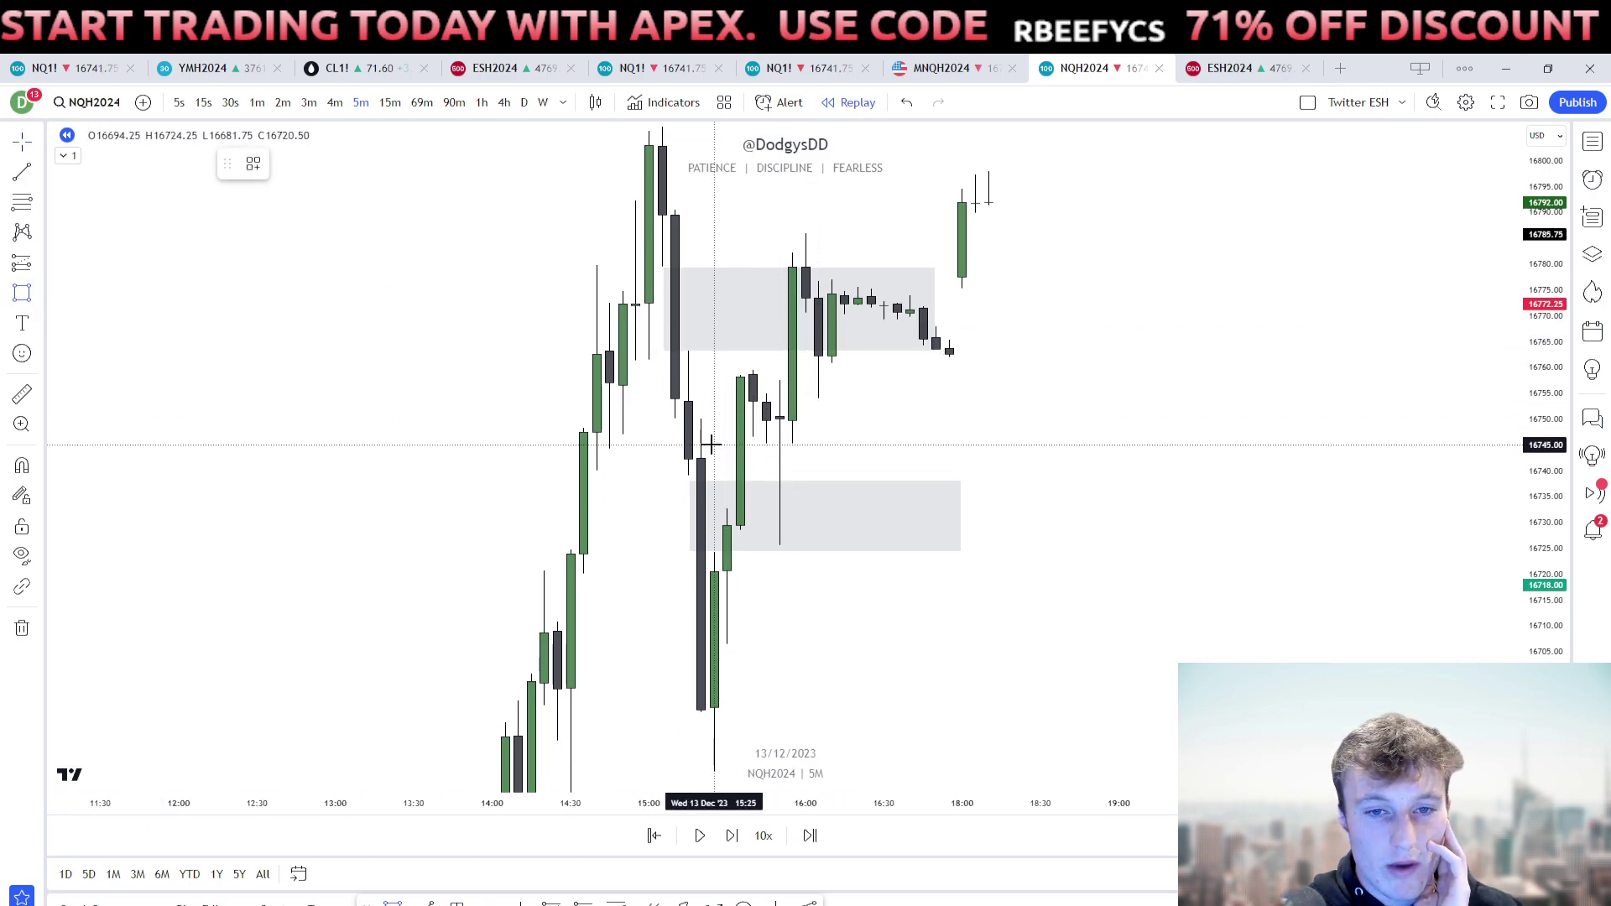
pyautogui.moveTo(727, 438)
pyautogui.mouseDown()
pyautogui.moveTo(898, 490)
pyautogui.moveTo(910, 508)
pyautogui.mouseUp()
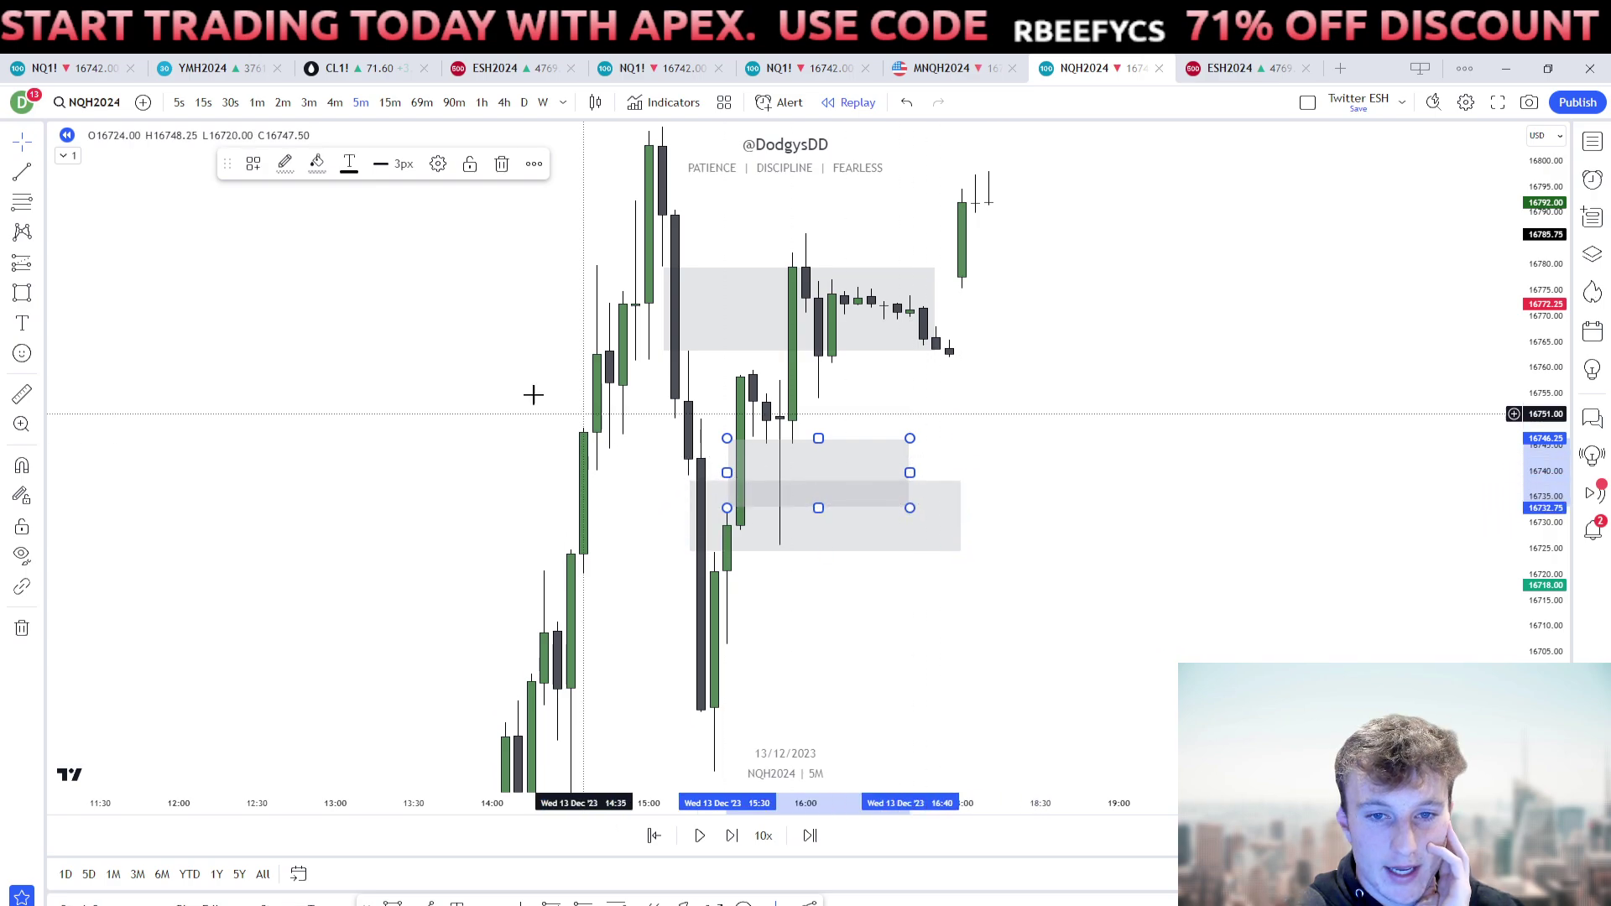
# Place a long position at 15:55 with the entry at 16740.25, the stop at 16720.75 and the target at 16763.25.
pyautogui.click(23, 263)
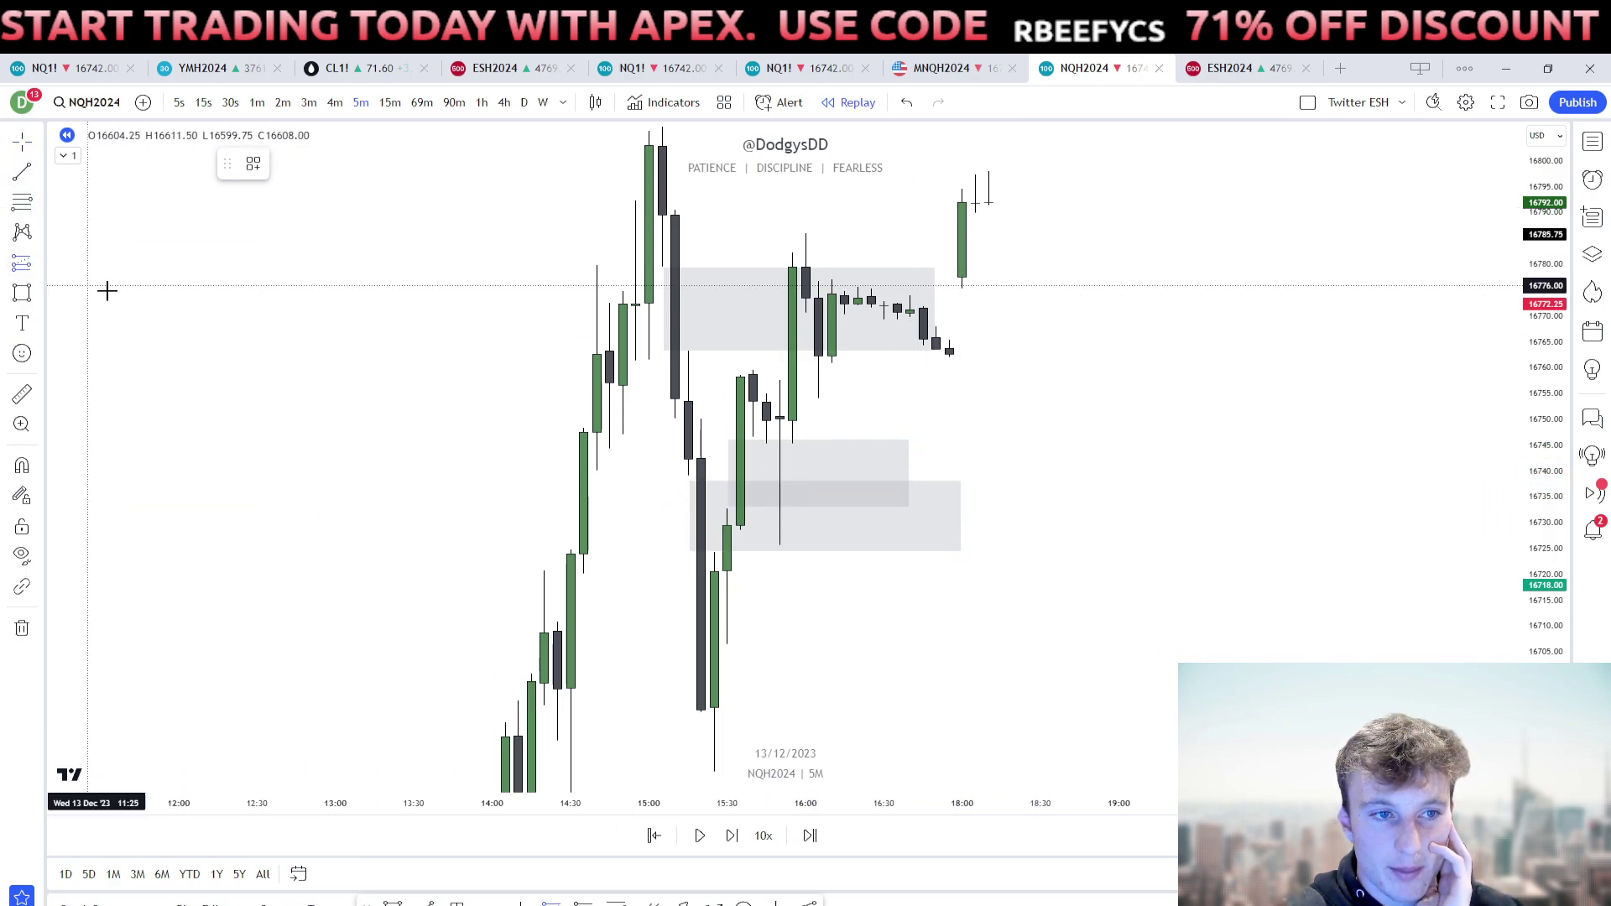
pyautogui.click(787, 470)
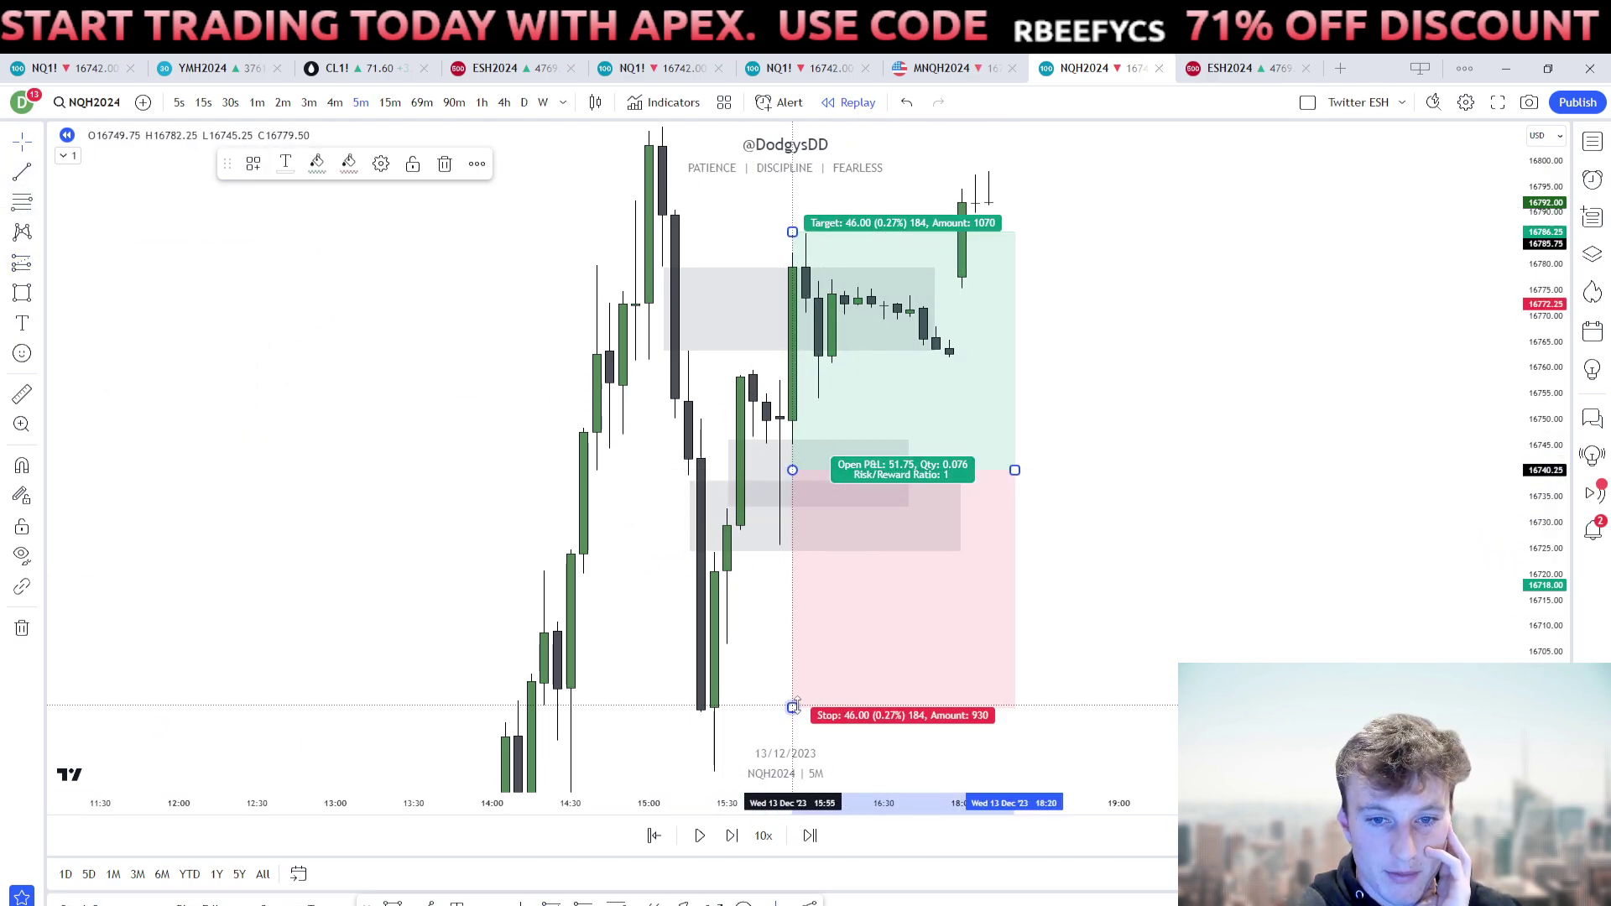
pyautogui.moveTo(793, 709); pyautogui.dragTo(811, 571)
pyautogui.moveTo(792, 232)
pyautogui.mouseDown()
pyautogui.moveTo(965, 317)
pyautogui.moveTo(1074, 336)
pyautogui.moveTo(1101, 390)
pyautogui.mouseUp()
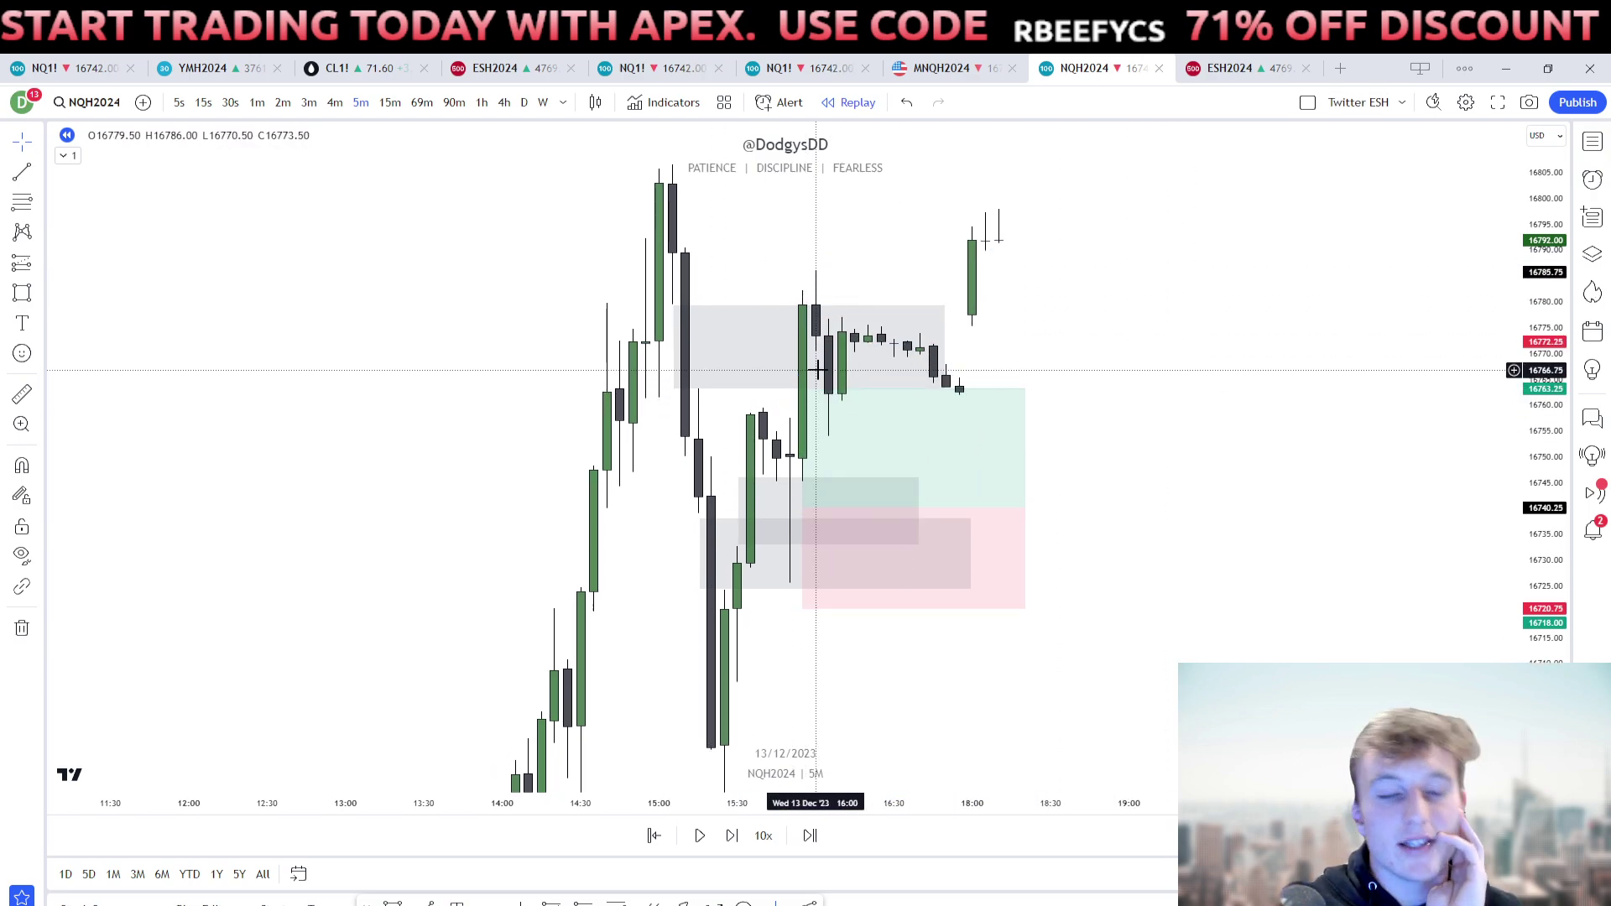
# Move the long position's start to 15:45, its entry to 16739.00 and its target to 16763.75.
pyautogui.moveTo(1142, 334); pyautogui.dragTo(1122, 389)
pyautogui.moveTo(796, 441); pyautogui.dragTo(804, 217)
pyautogui.click(796, 441)
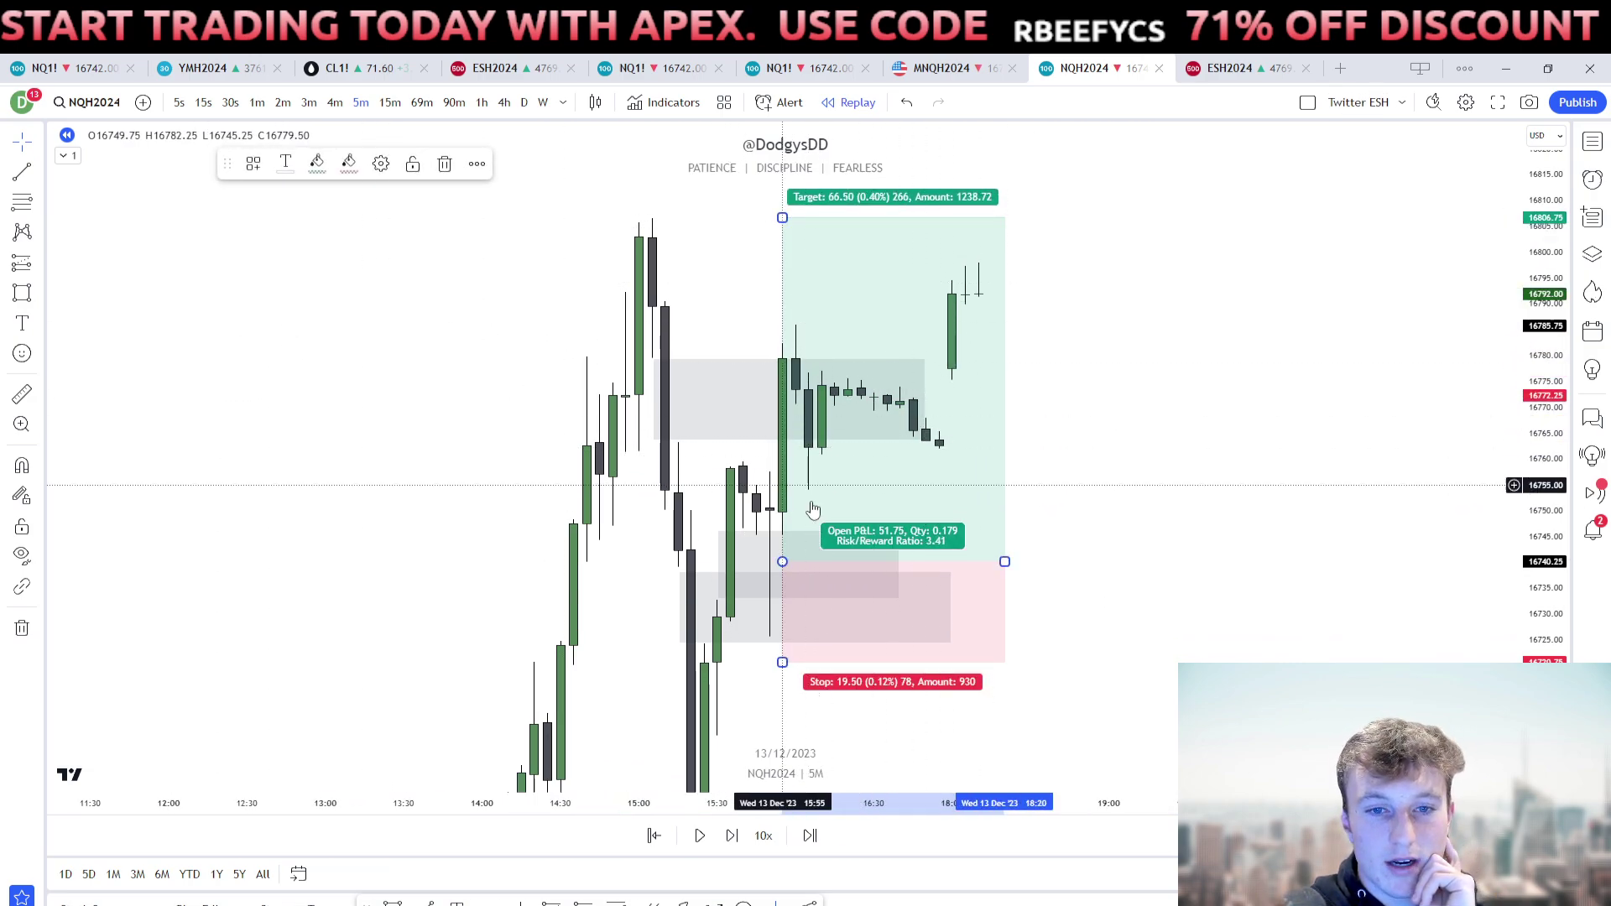
pyautogui.moveTo(782, 562); pyautogui.dragTo(743, 468)
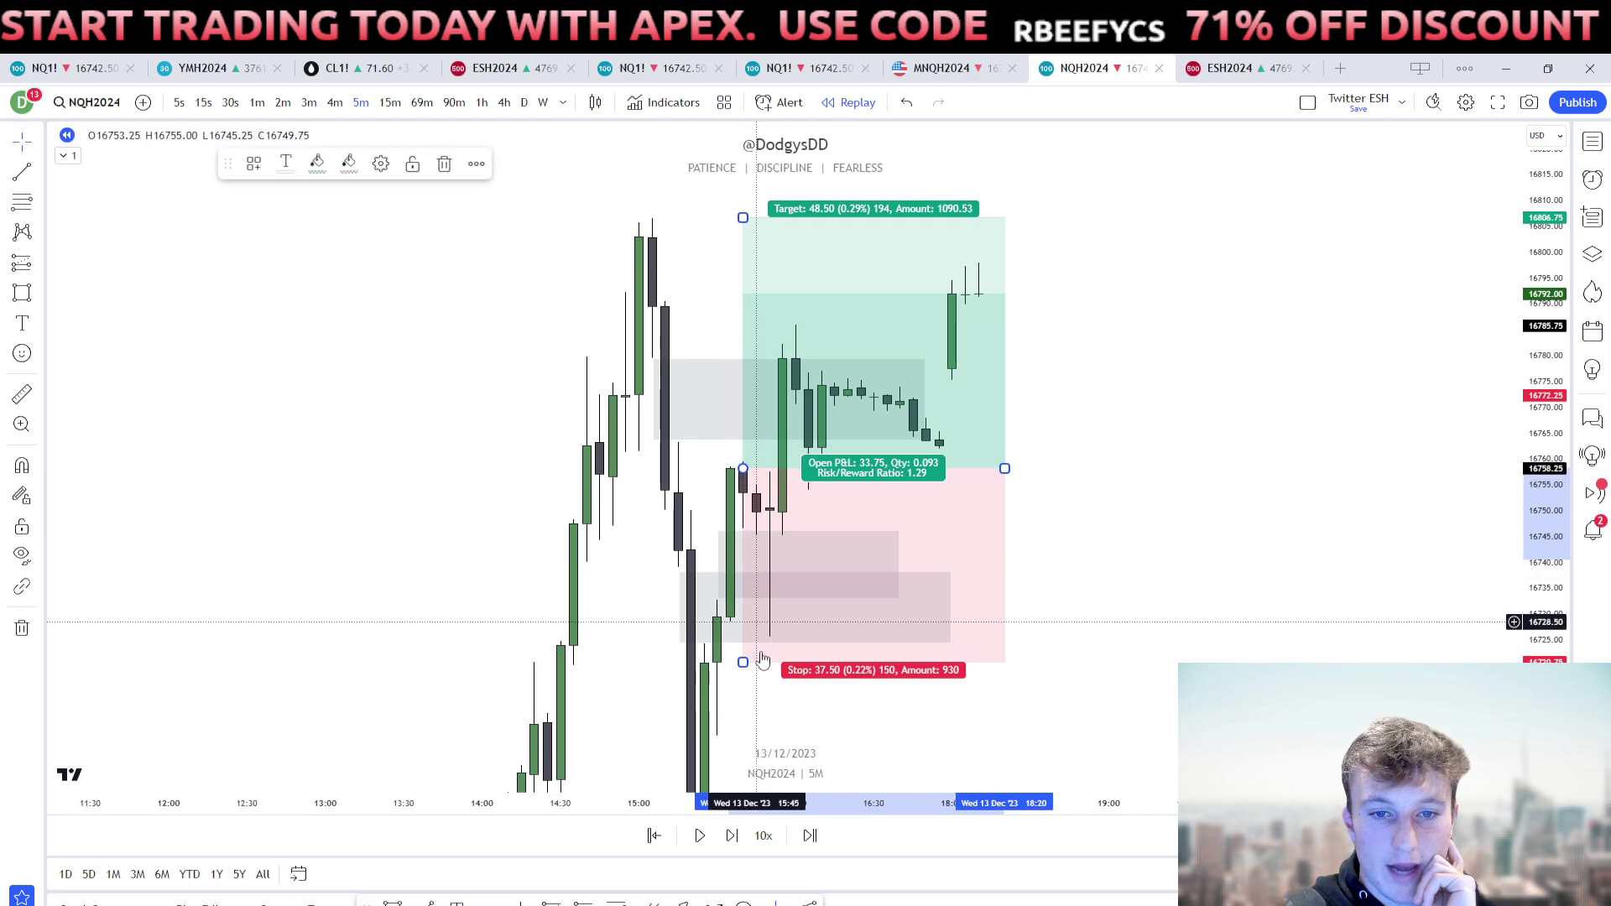
pyautogui.moveTo(772, 218); pyautogui.dragTo(755, 573)
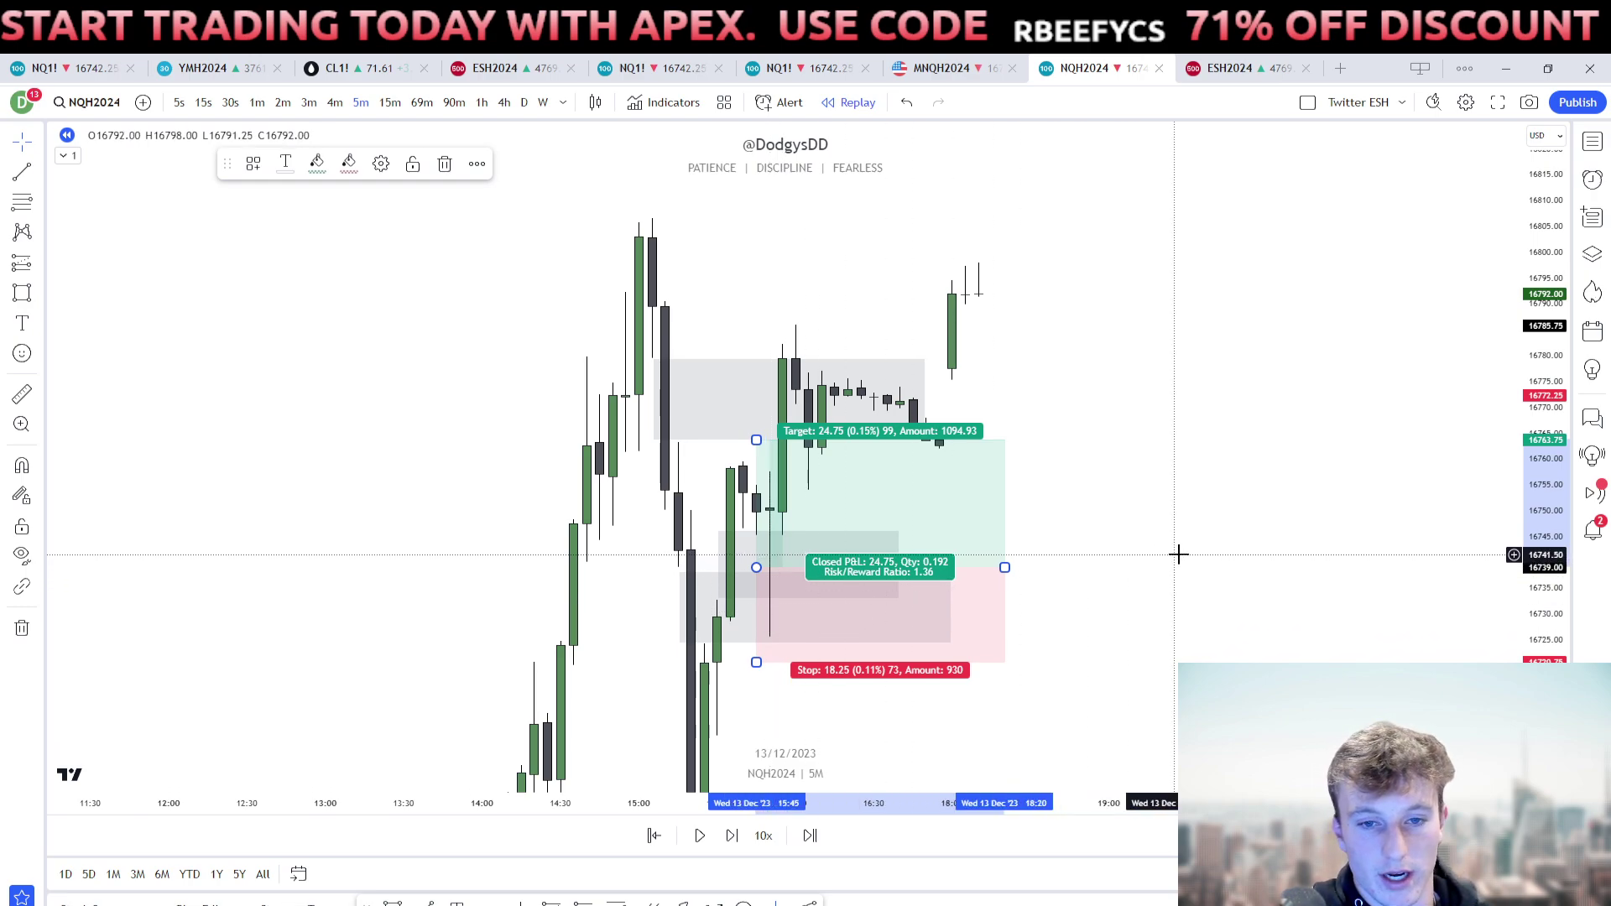
# Draw a Fib retracement across the lower gap from 16746.75 at 15:35 to 16732.75 at 18:15 to mark its 0.75 and 0.5 levels.
pyautogui.moveTo(1176, 554); pyautogui.dragTo(1270, 461)
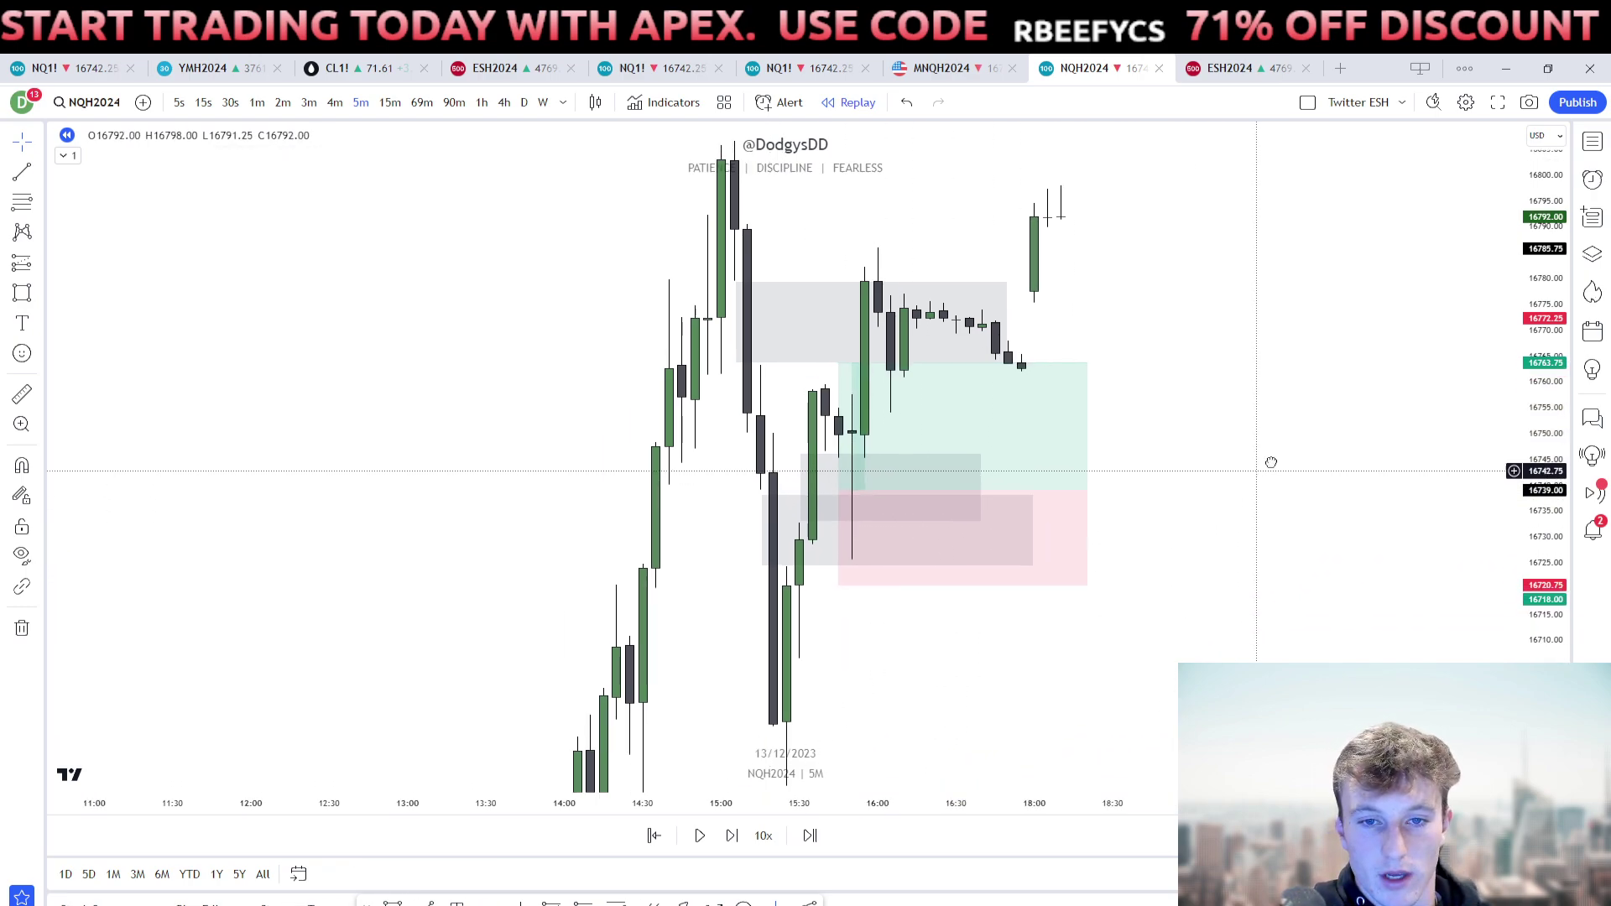
pyautogui.click(819, 496)
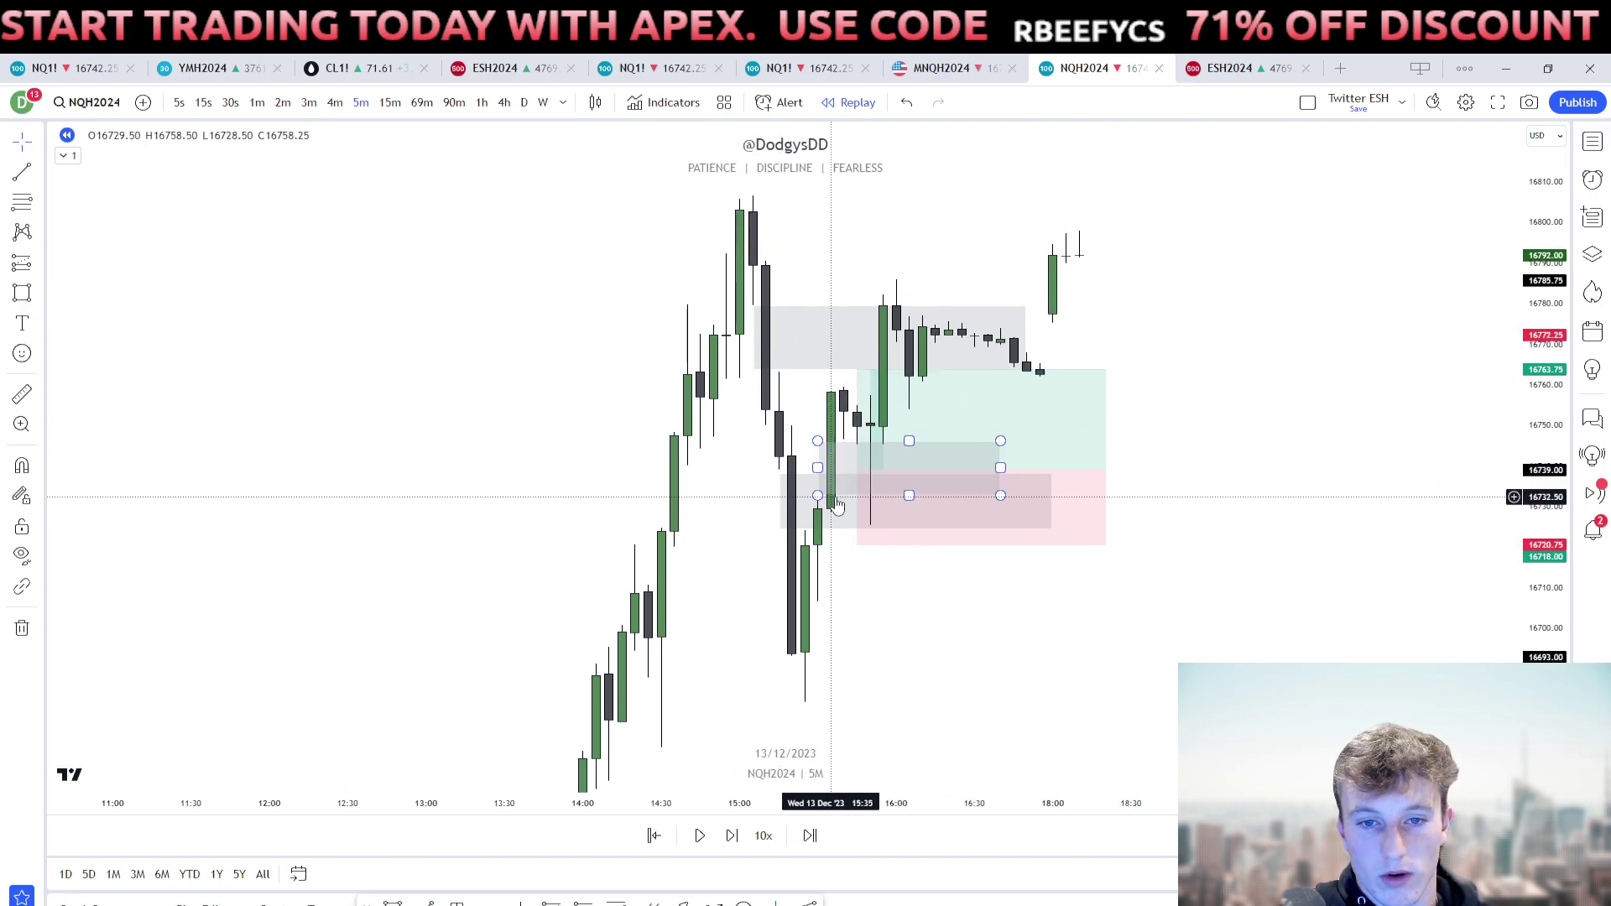
pyautogui.click(837, 504)
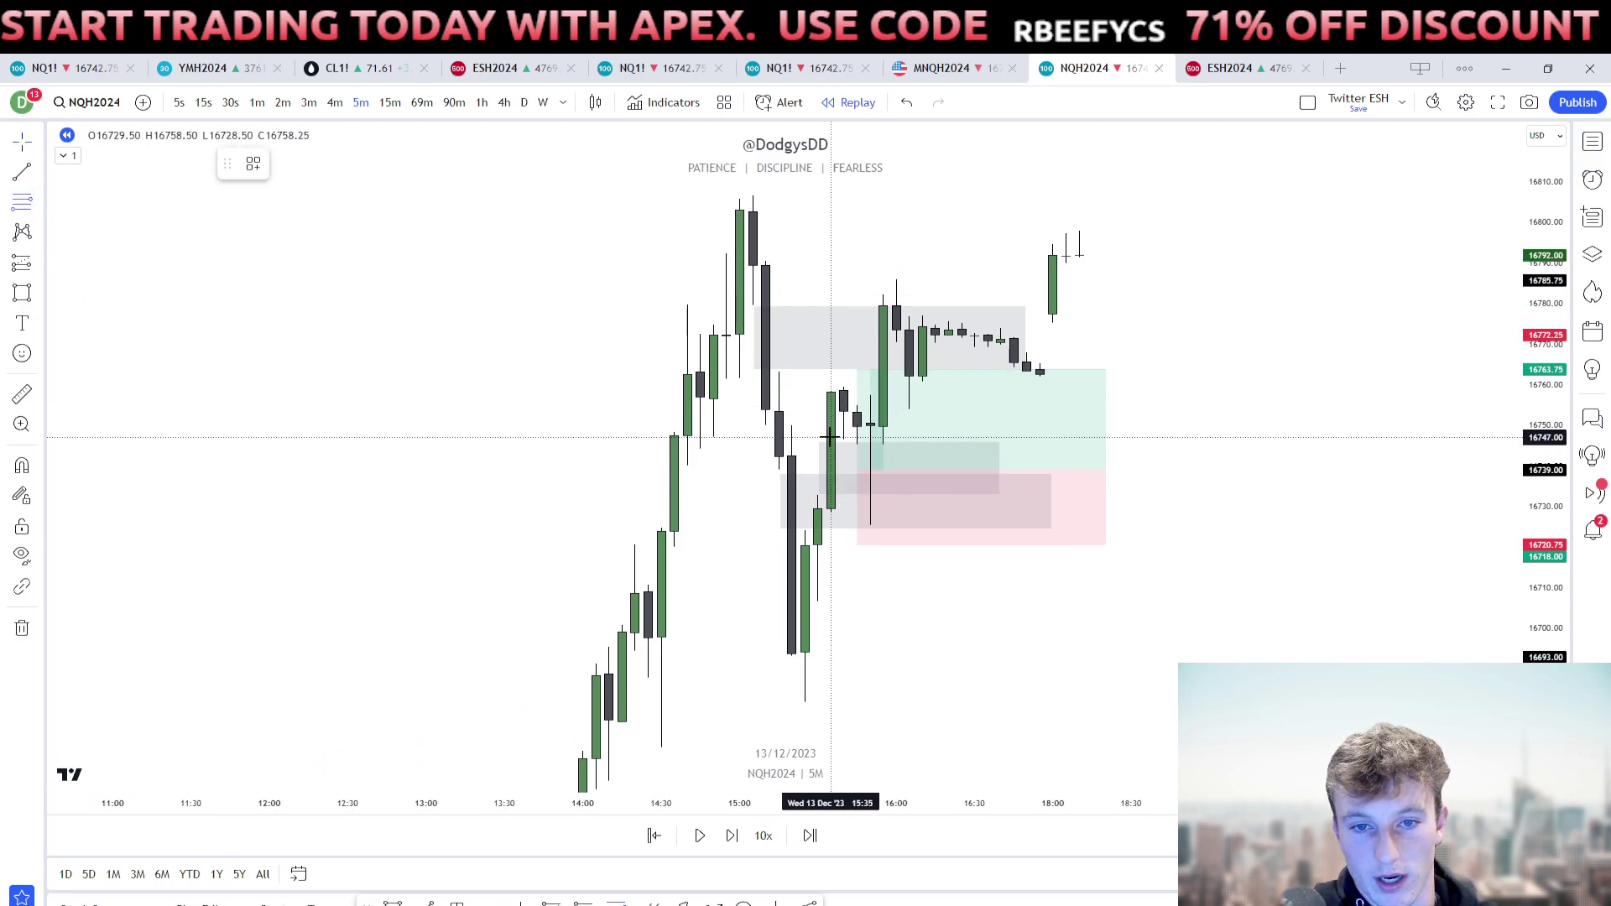
pyautogui.click(1090, 496)
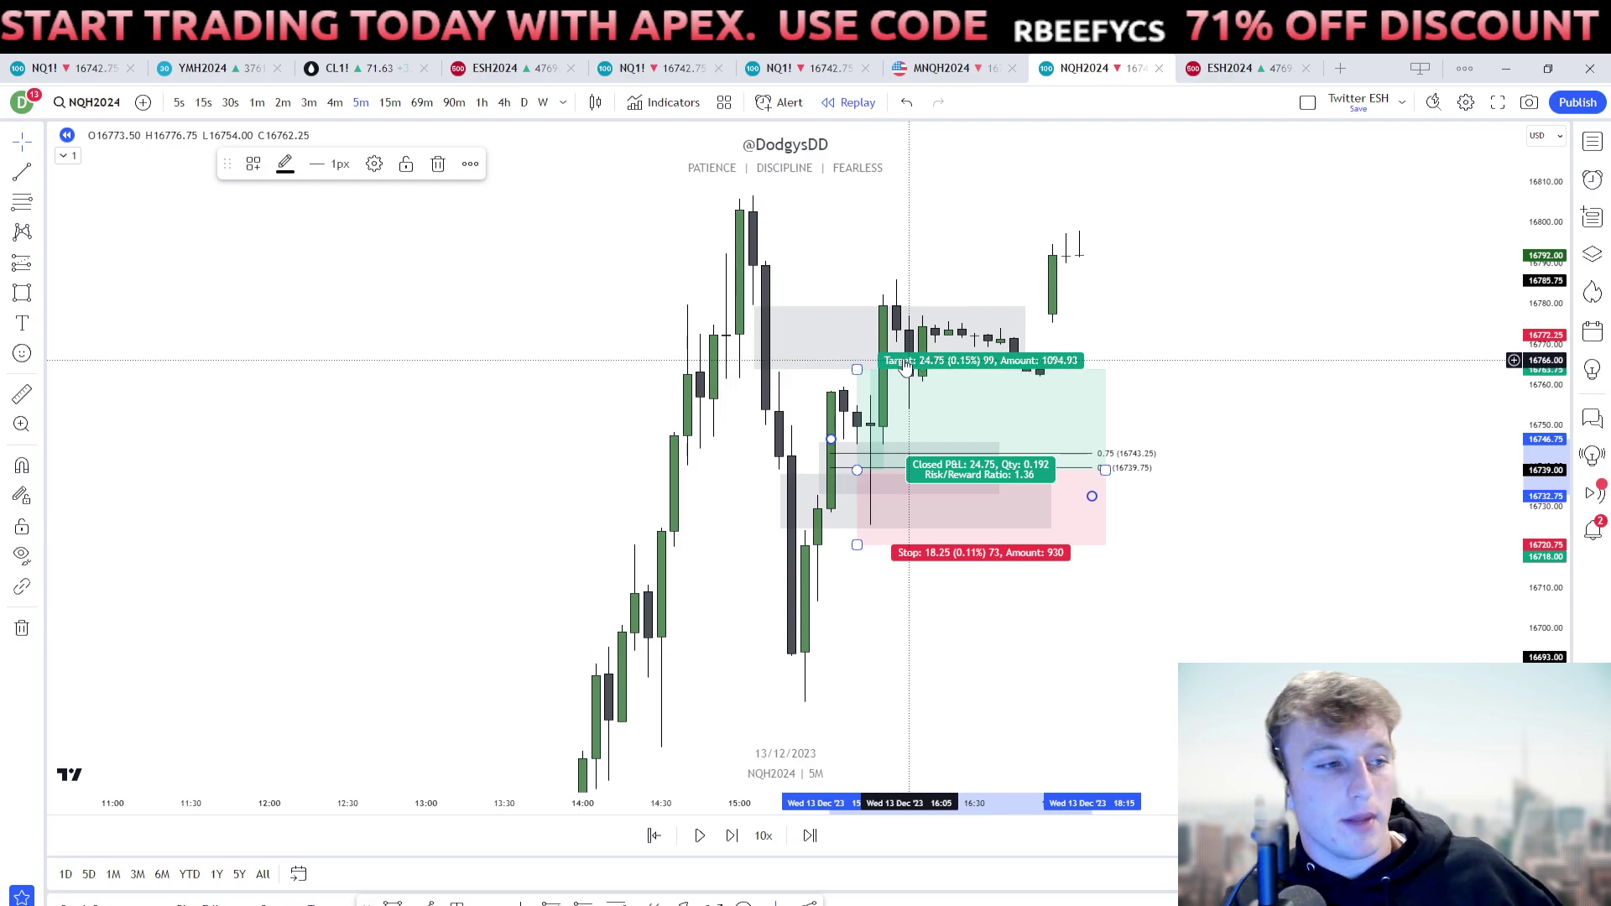
pyautogui.moveTo(1558, 475)
pyautogui.mouseDown()
pyautogui.moveTo(1481, 469)
pyautogui.moveTo(1558, 487)
pyautogui.mouseUp()
pyautogui.moveTo(1442, 480)
pyautogui.mouseDown()
pyautogui.moveTo(1478, 451)
pyautogui.moveTo(1557, 486)
pyautogui.moveTo(1547, 513)
pyautogui.mouseUp()
pyautogui.scroll(-2, 1479, 450)
pyautogui.moveTo(1425, 513); pyautogui.dragTo(1371, 510)
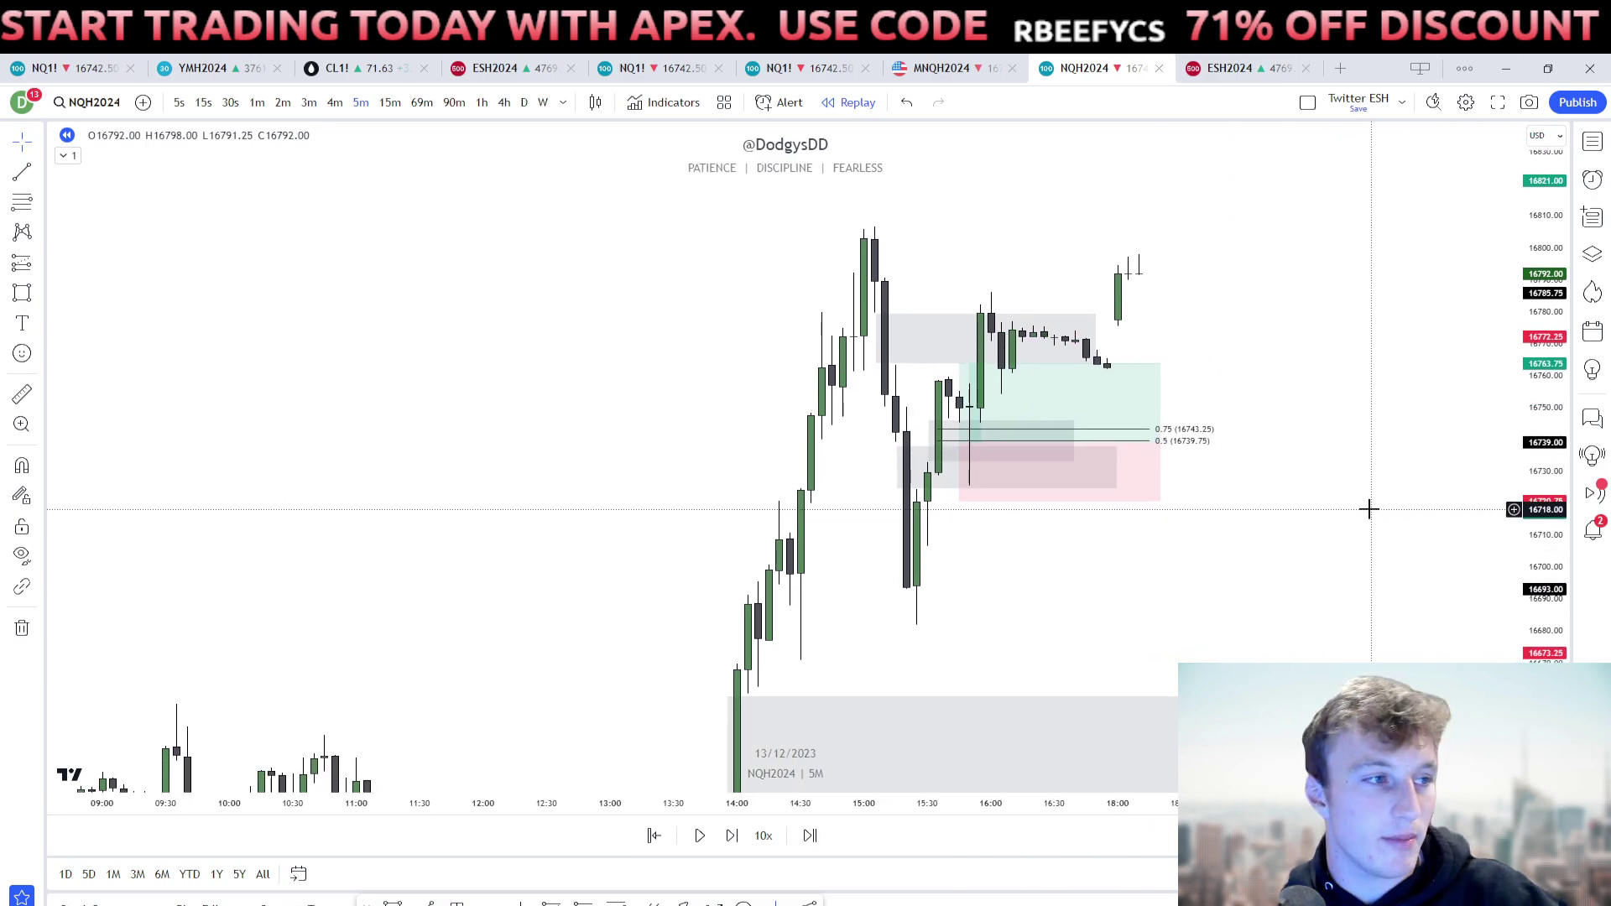